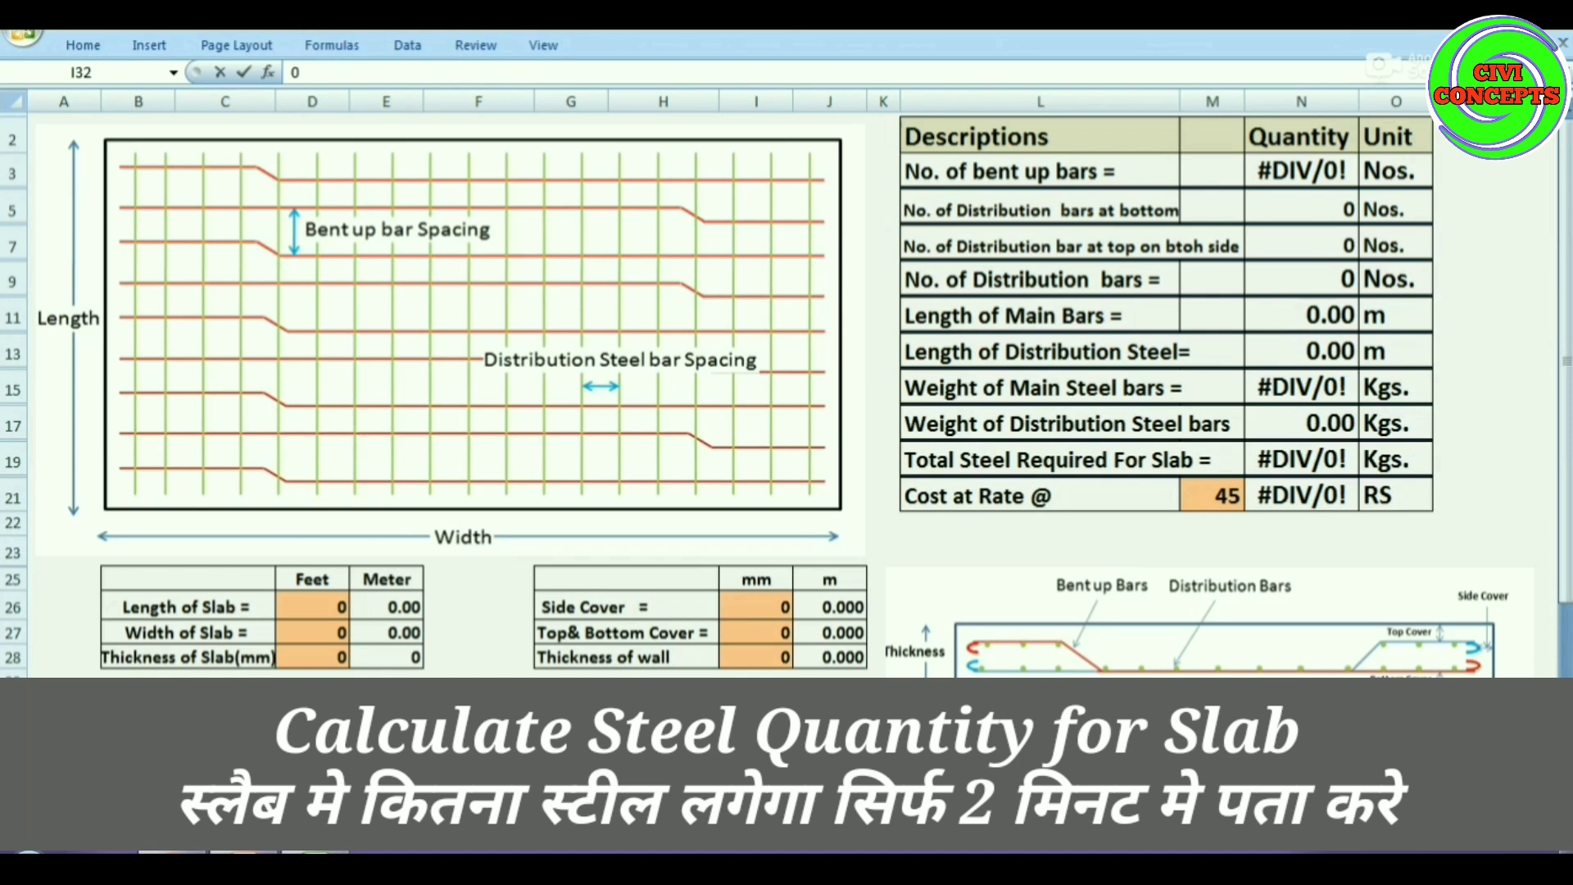
# Step: Paste the 3D slab reinforcement picture and nudge it slightly up and right
pyautogui.hotkey('ctrl', 'v')
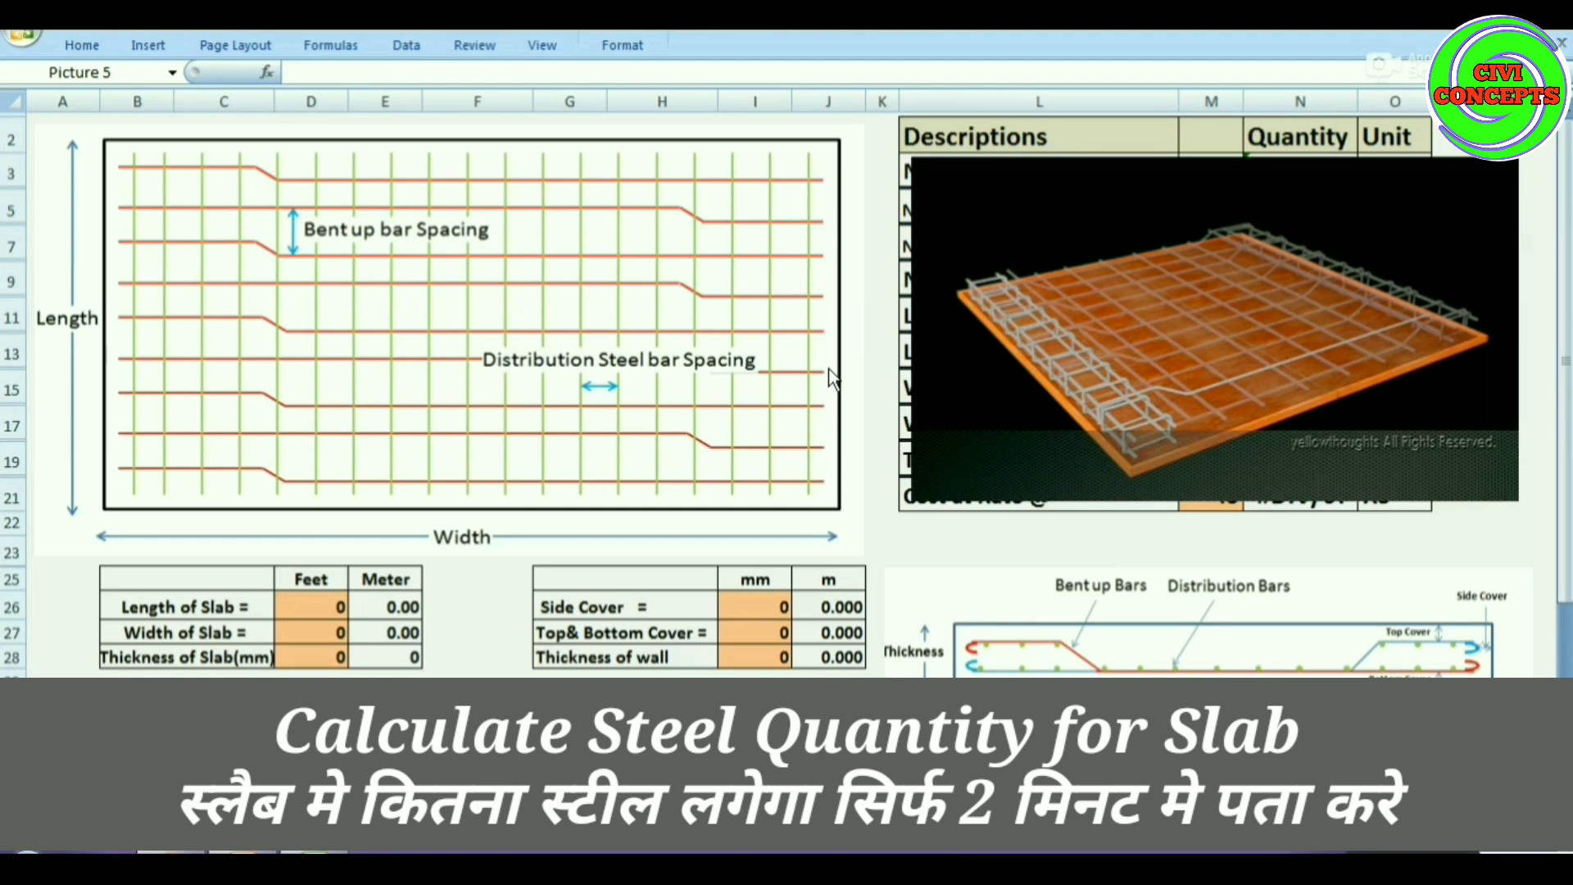
pyautogui.click(1060, 426)
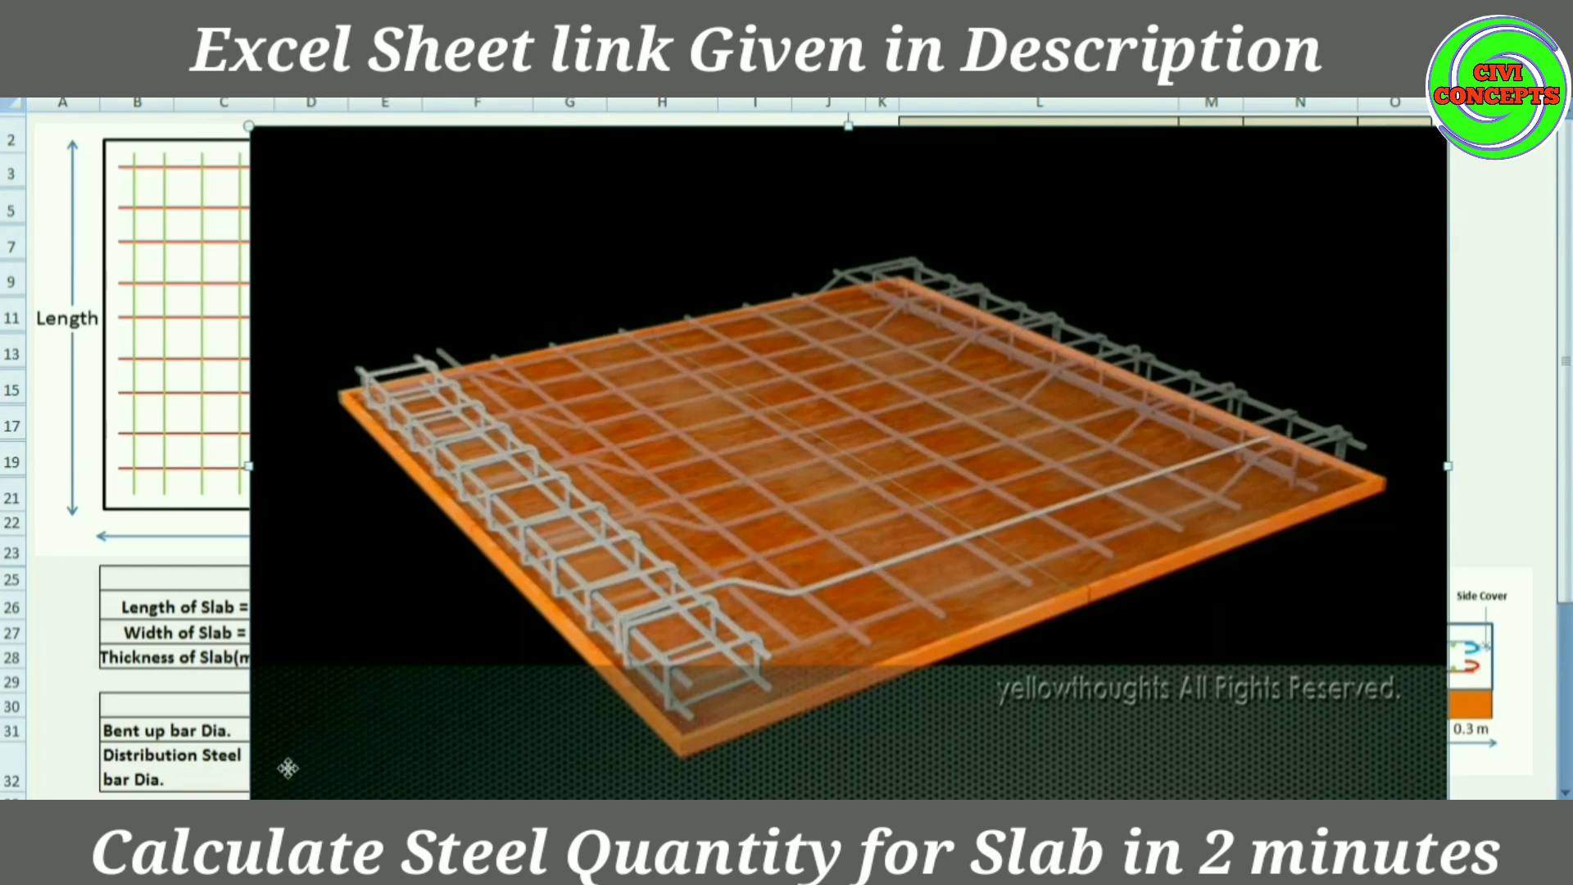
pyautogui.moveTo(279, 786); pyautogui.dragTo(289, 789)
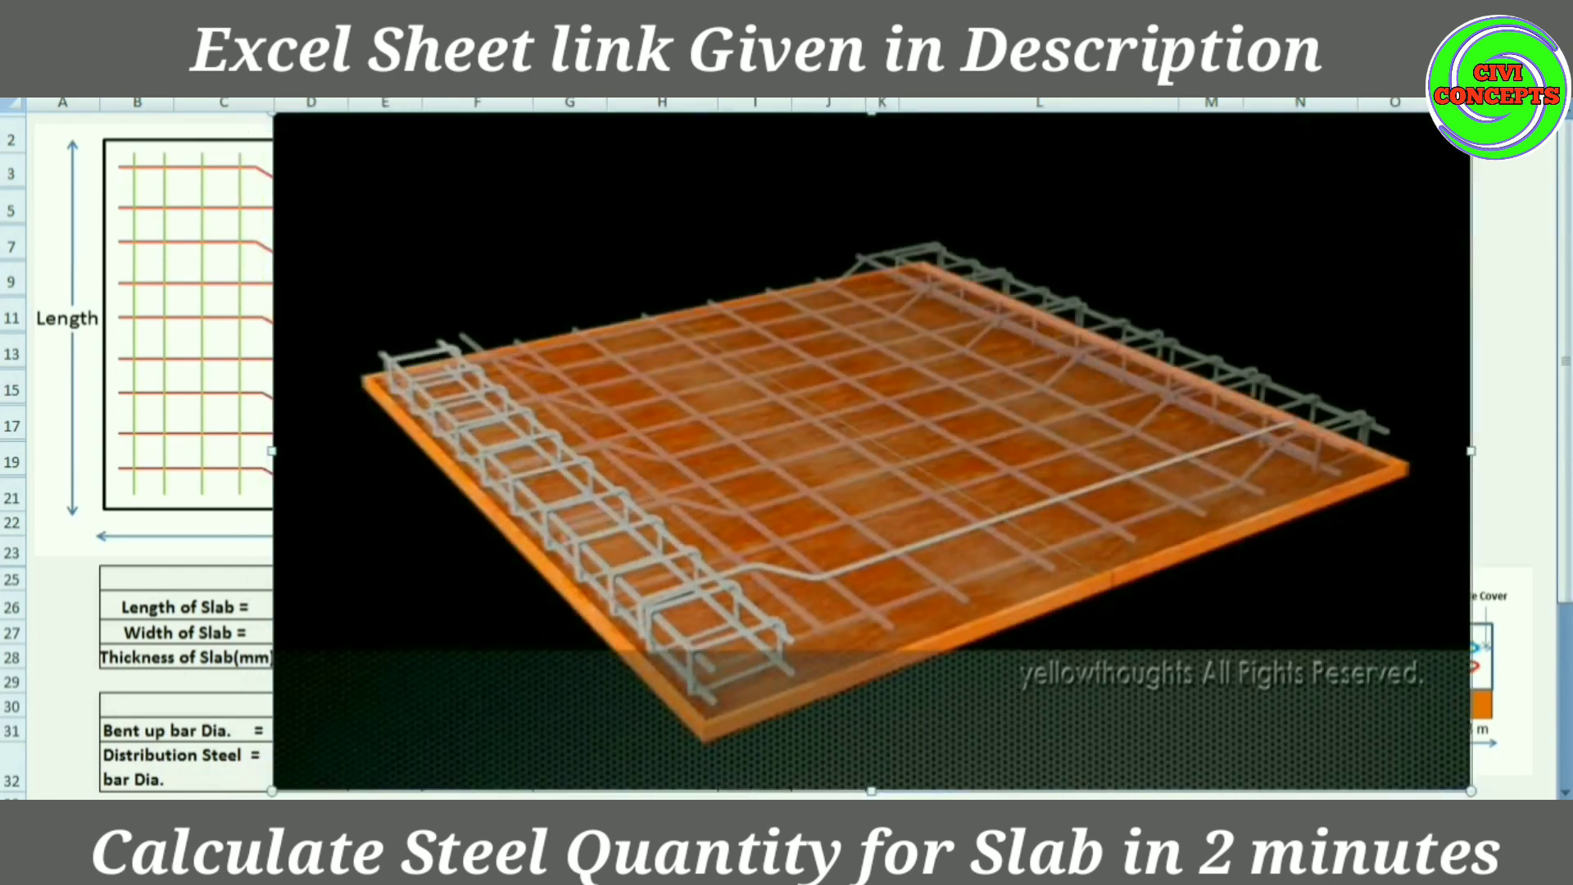
pyautogui.click(263, 785)
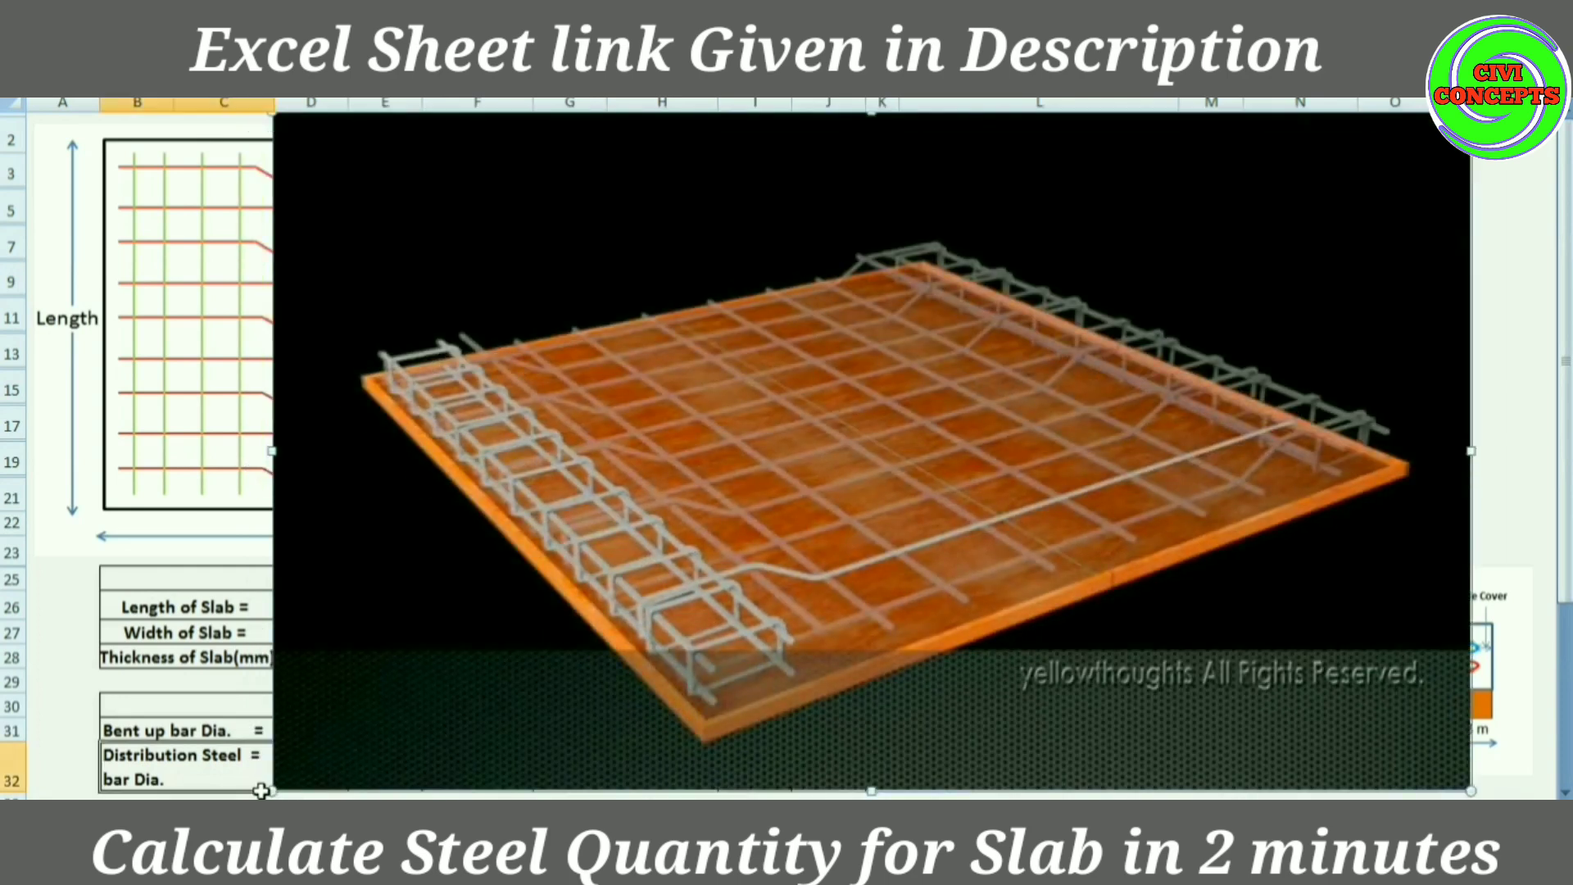
pyautogui.click(272, 785)
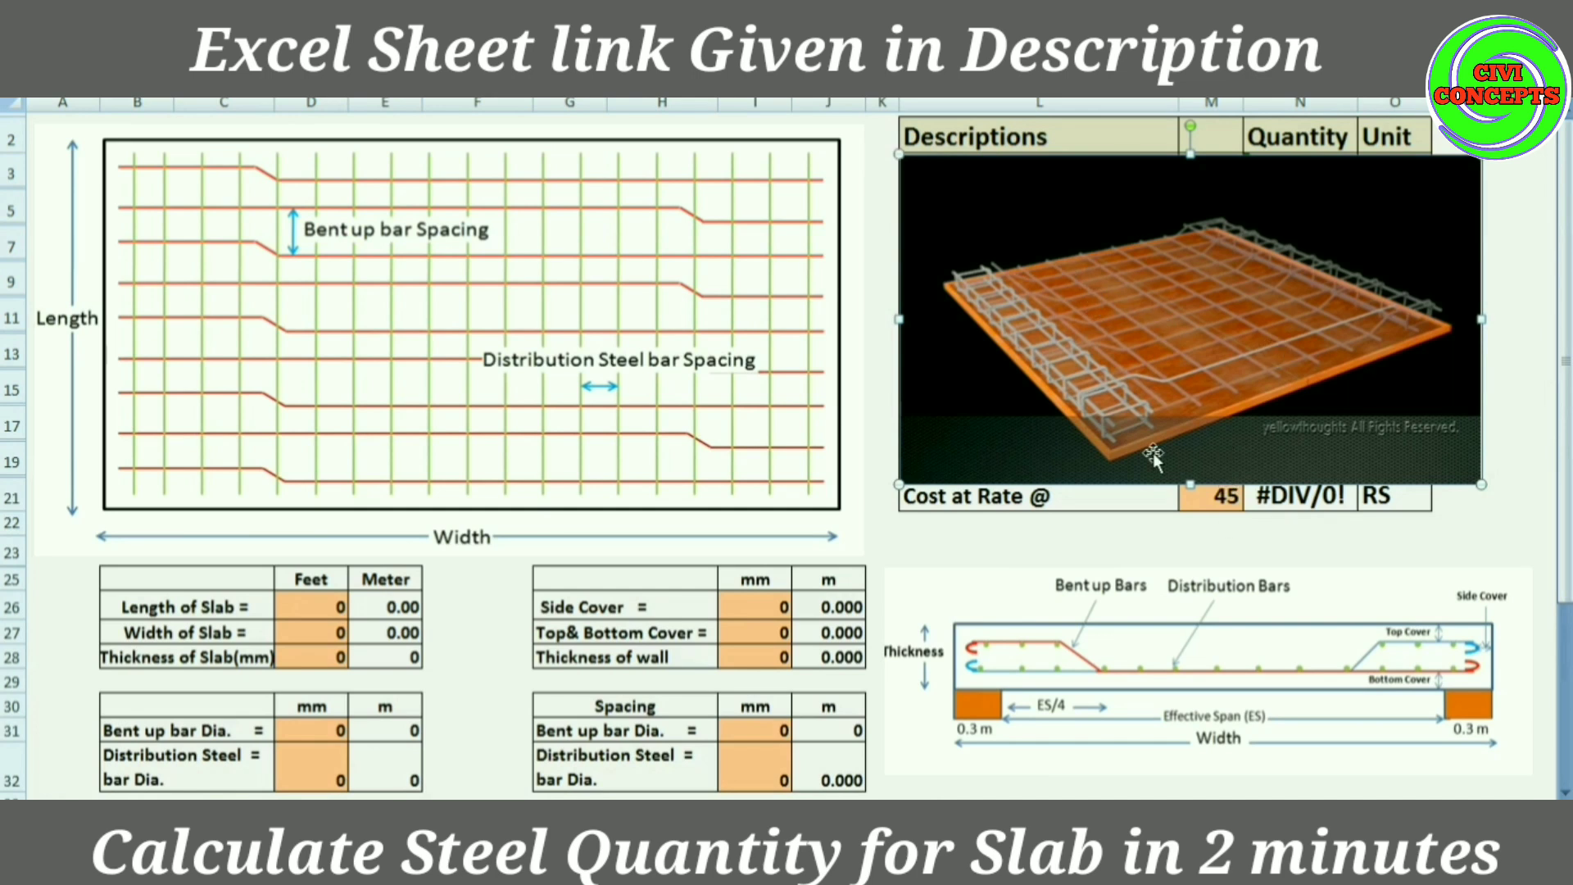
# Step: Delete the 3D slab picture from the sheet
pyautogui.moveTo(1098, 680); pyautogui.dragTo(538, 408)
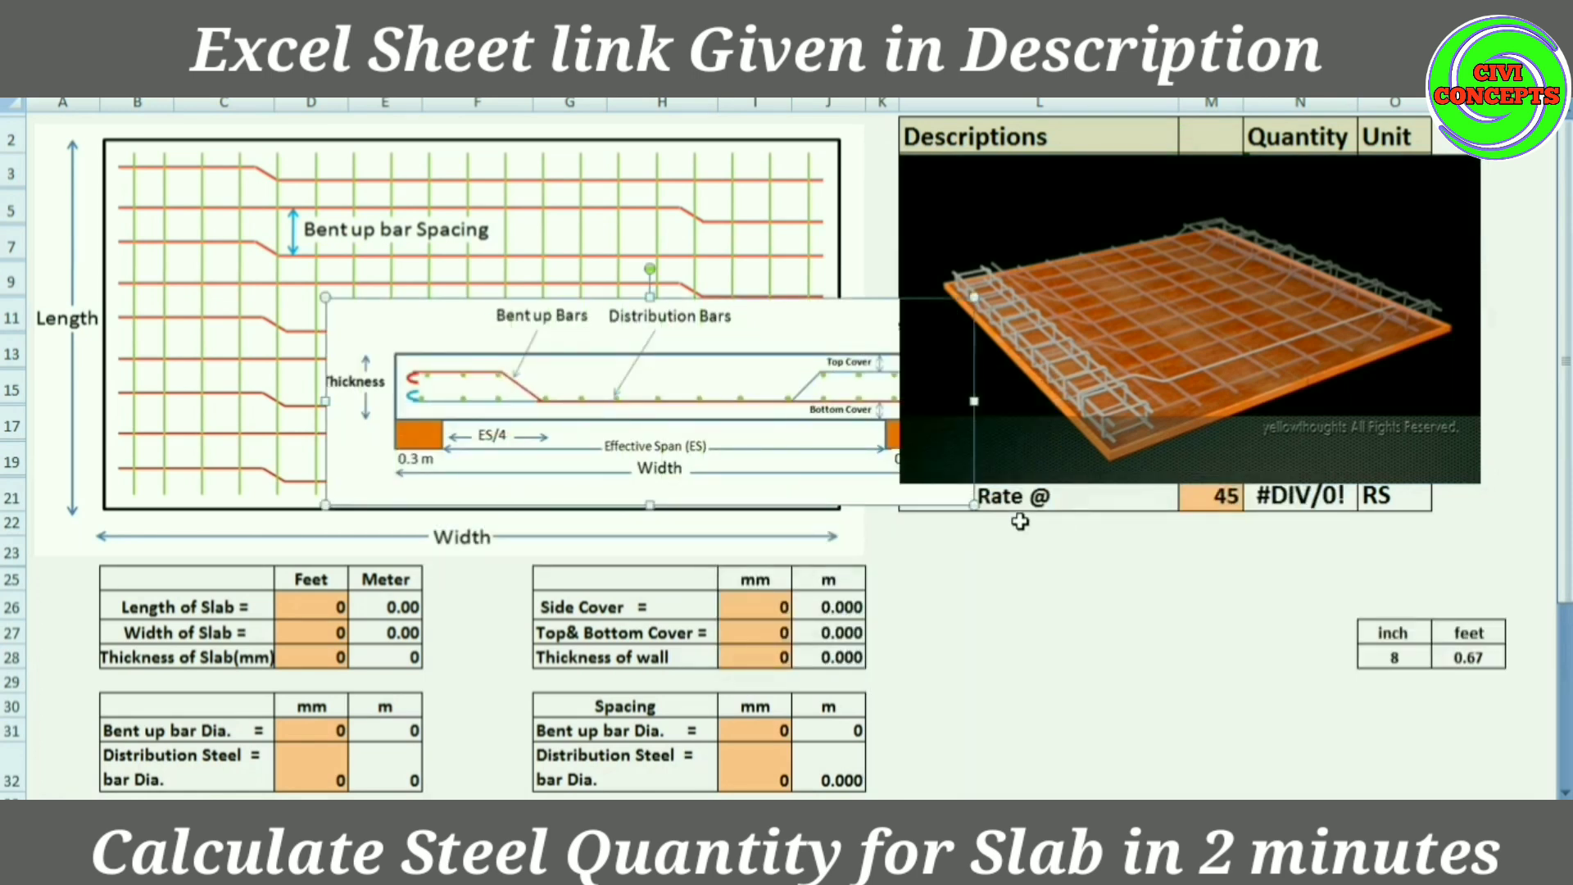
pyautogui.click(1039, 442)
pyautogui.press('Delete')
pyautogui.click(962, 480)
# Step: Enlarge the slab section diagram and reposition it across the lower sheet
pyautogui.moveTo(973, 504); pyautogui.dragTo(1243, 688)
pyautogui.moveTo(1164, 574)
pyautogui.mouseDown()
pyautogui.moveTo(1063, 513)
pyautogui.moveTo(927, 467)
pyautogui.moveTo(1034, 491)
pyautogui.mouseUp()
pyautogui.moveTo(897, 384); pyautogui.dragTo(934, 584)
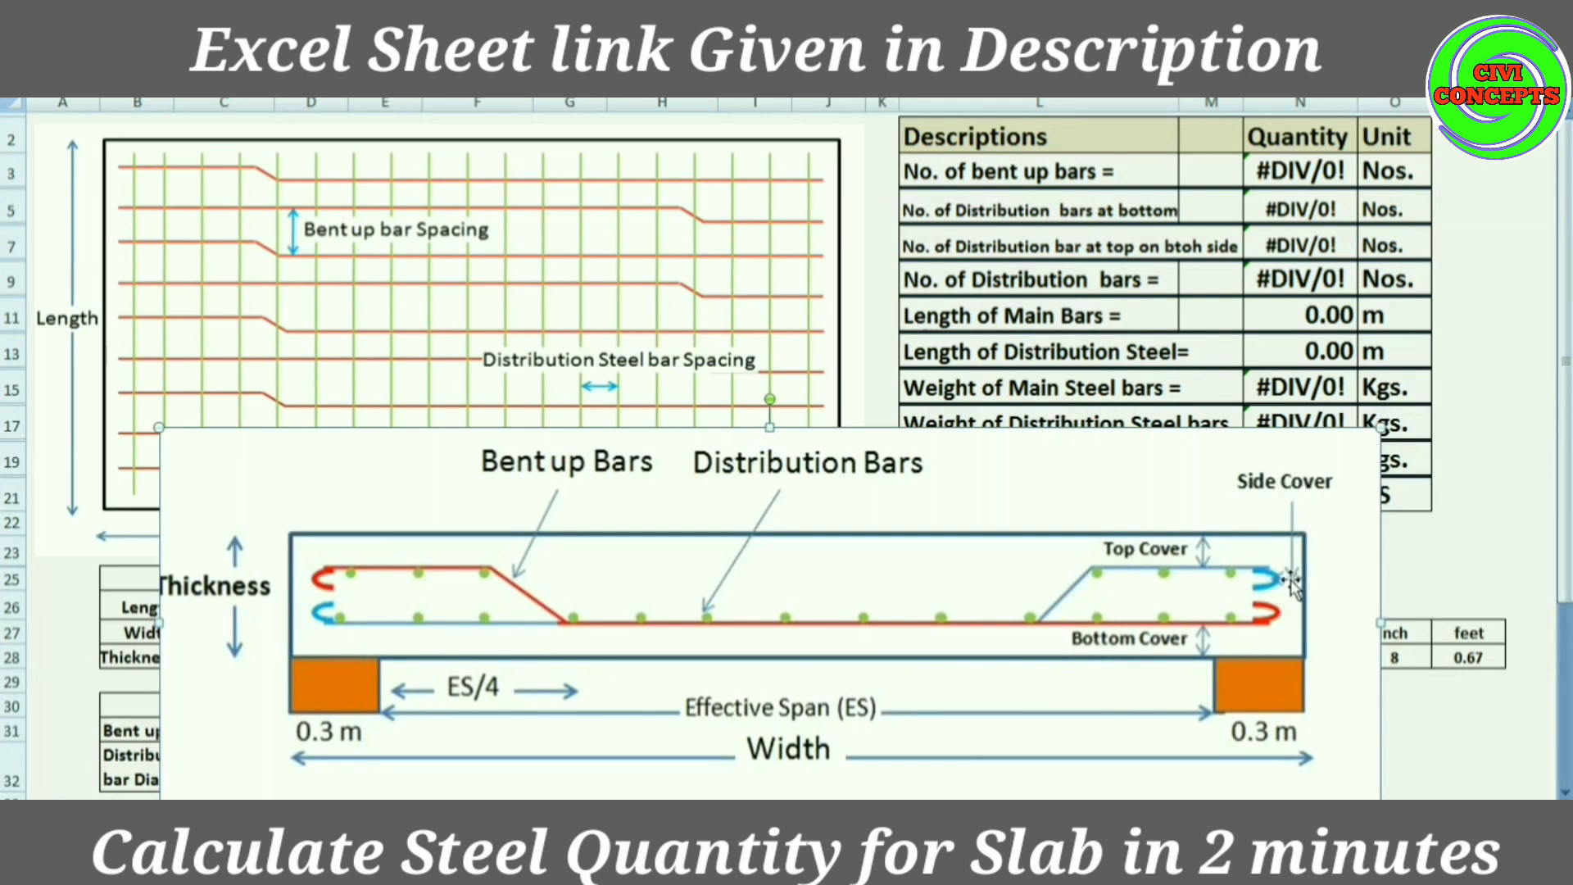
# Step: Shrink the section diagram and place it below the results table at lower right
pyautogui.moveTo(455, 680); pyautogui.dragTo(479, 619)
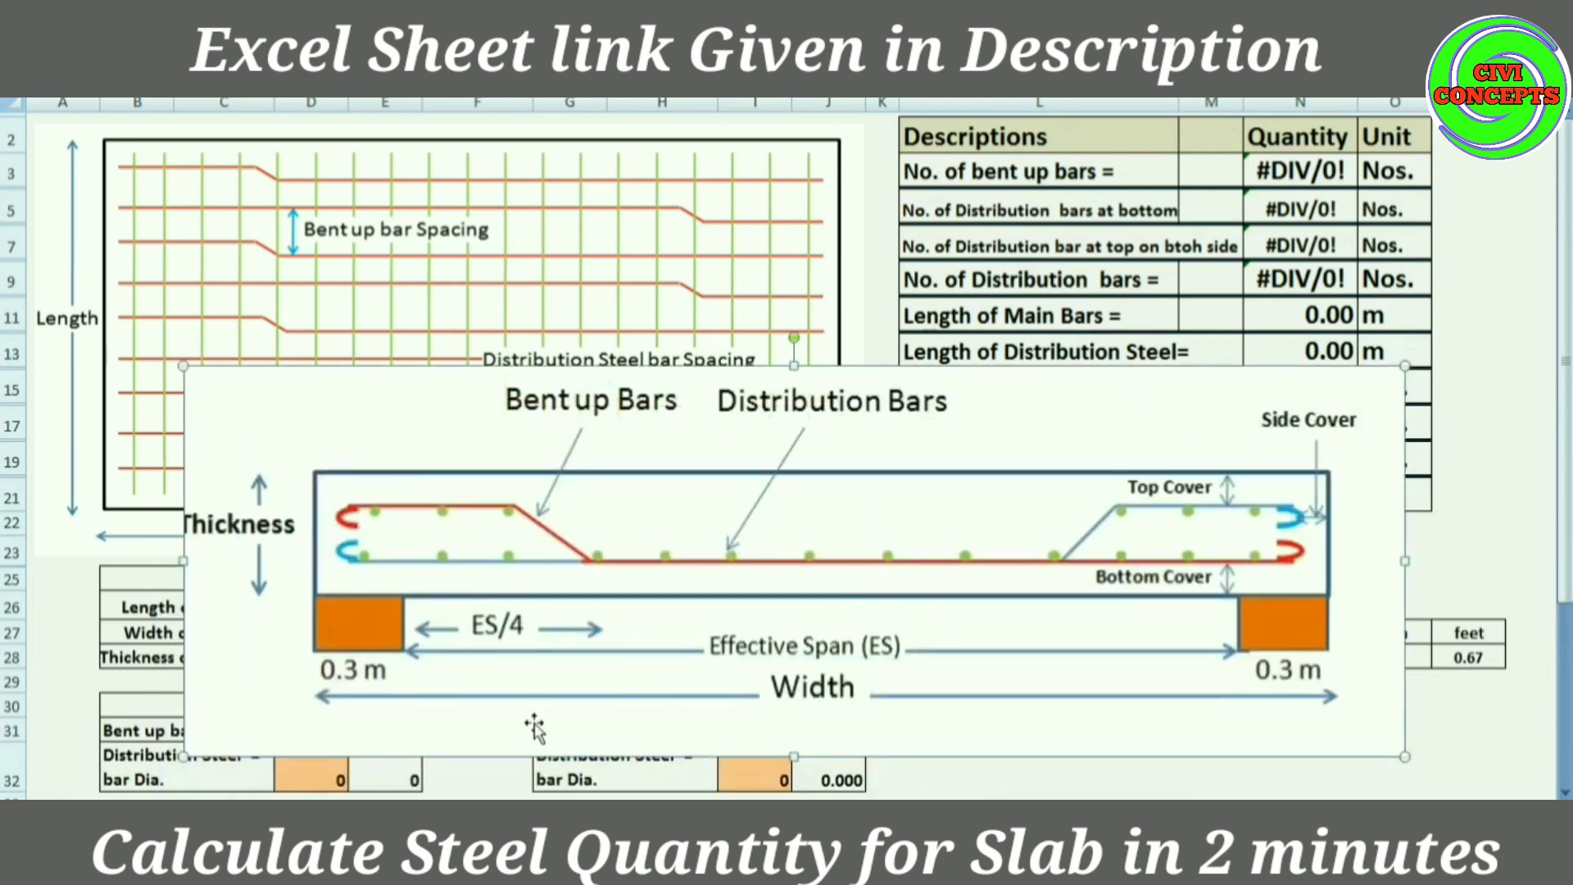
pyautogui.moveTo(185, 753); pyautogui.dragTo(799, 560)
pyautogui.moveTo(1072, 448); pyautogui.dragTo(1214, 648)
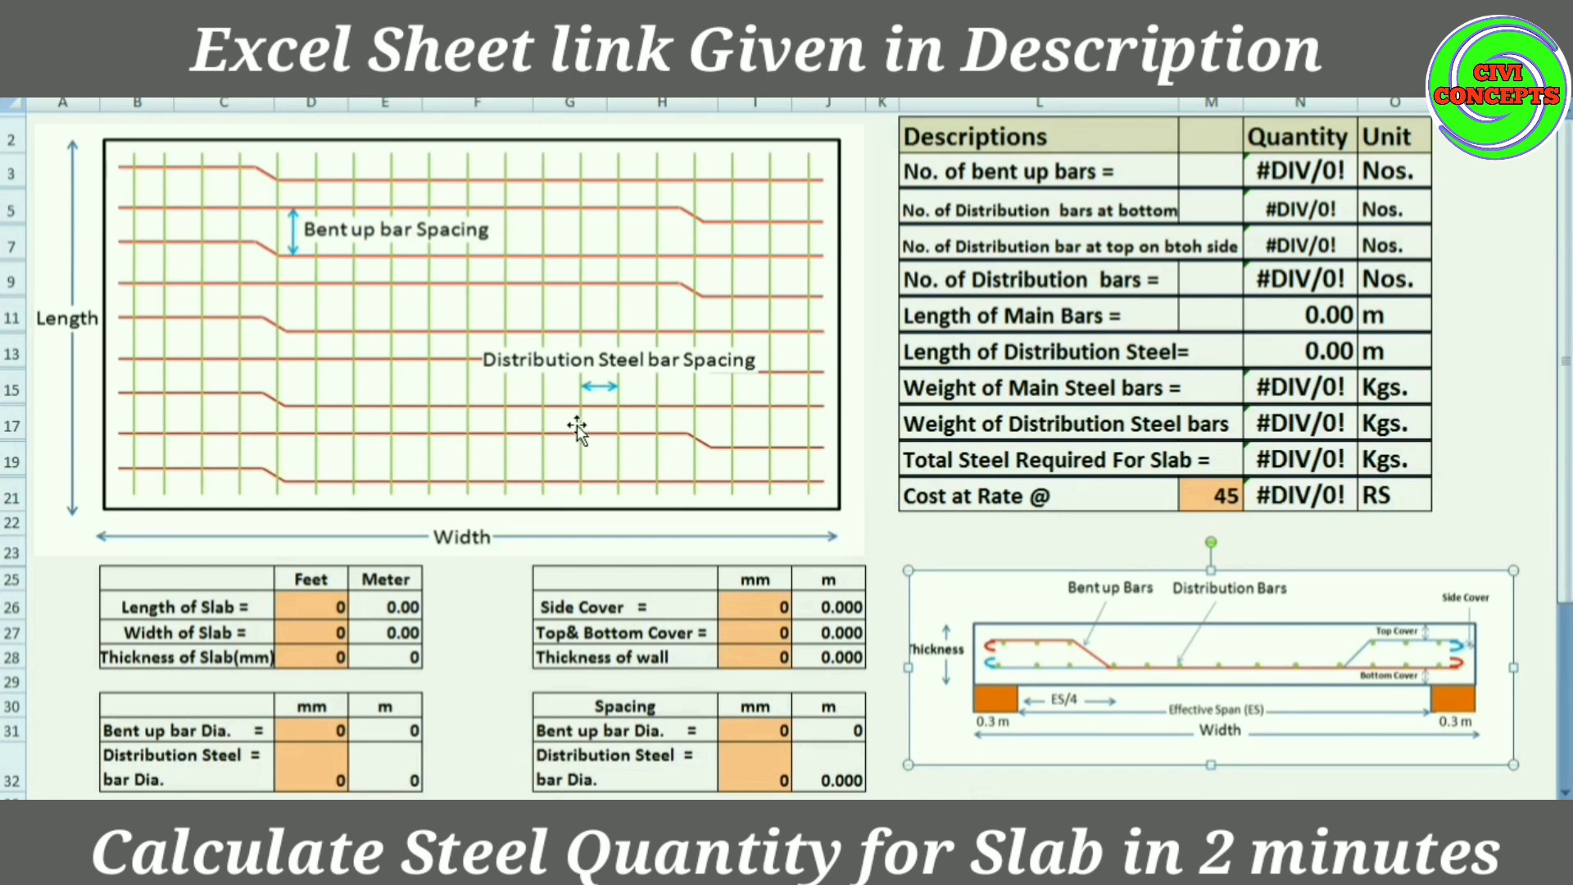
pyautogui.click(184, 606)
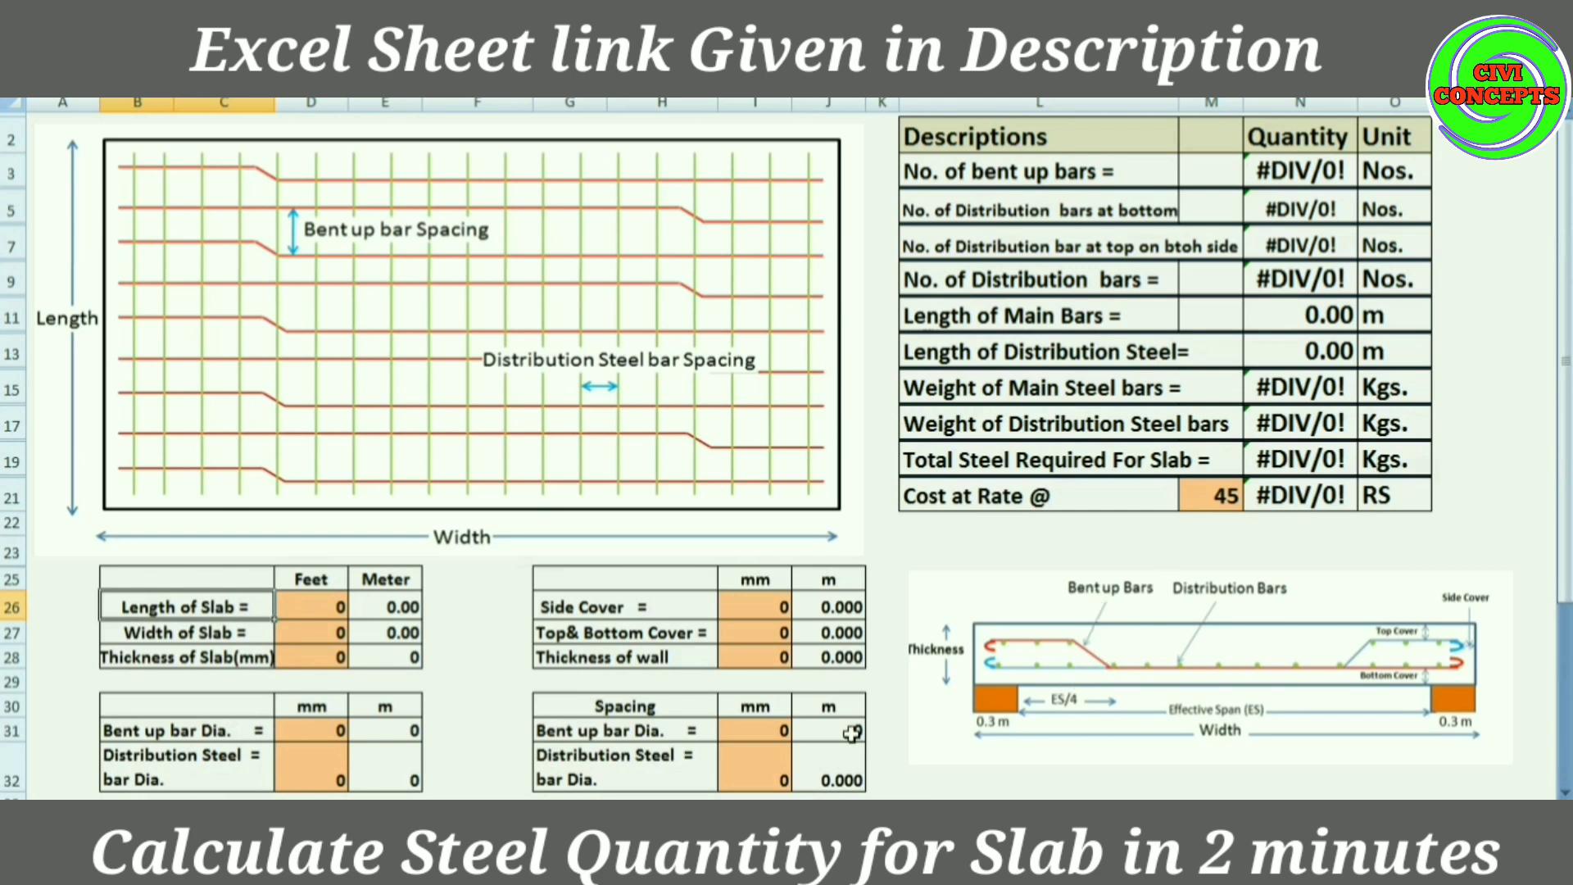
pyautogui.click(332, 764)
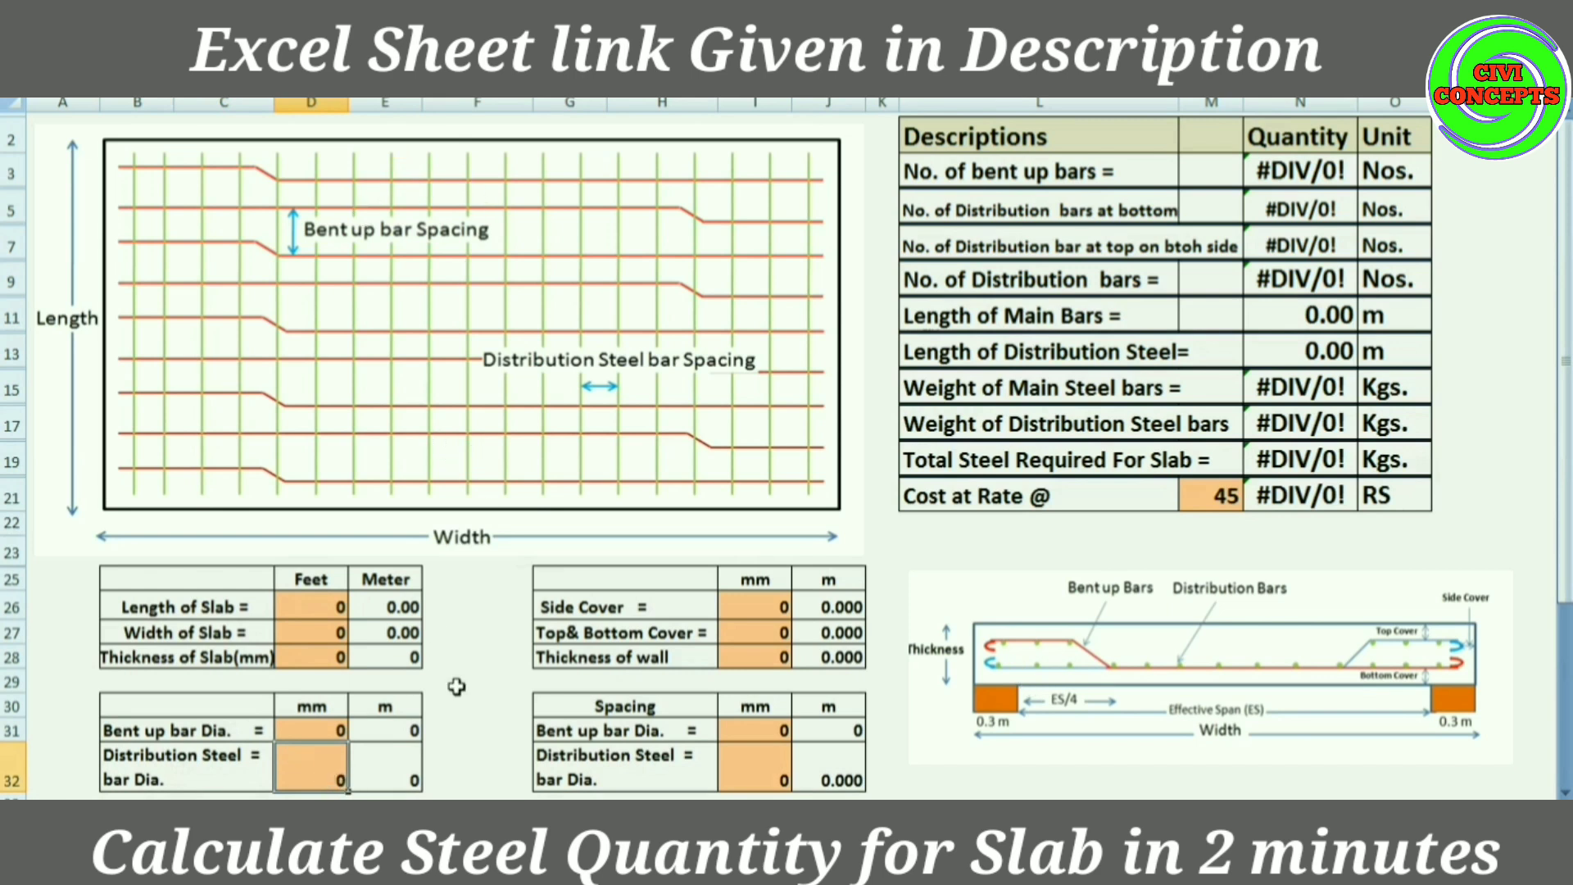
pyautogui.click(738, 610)
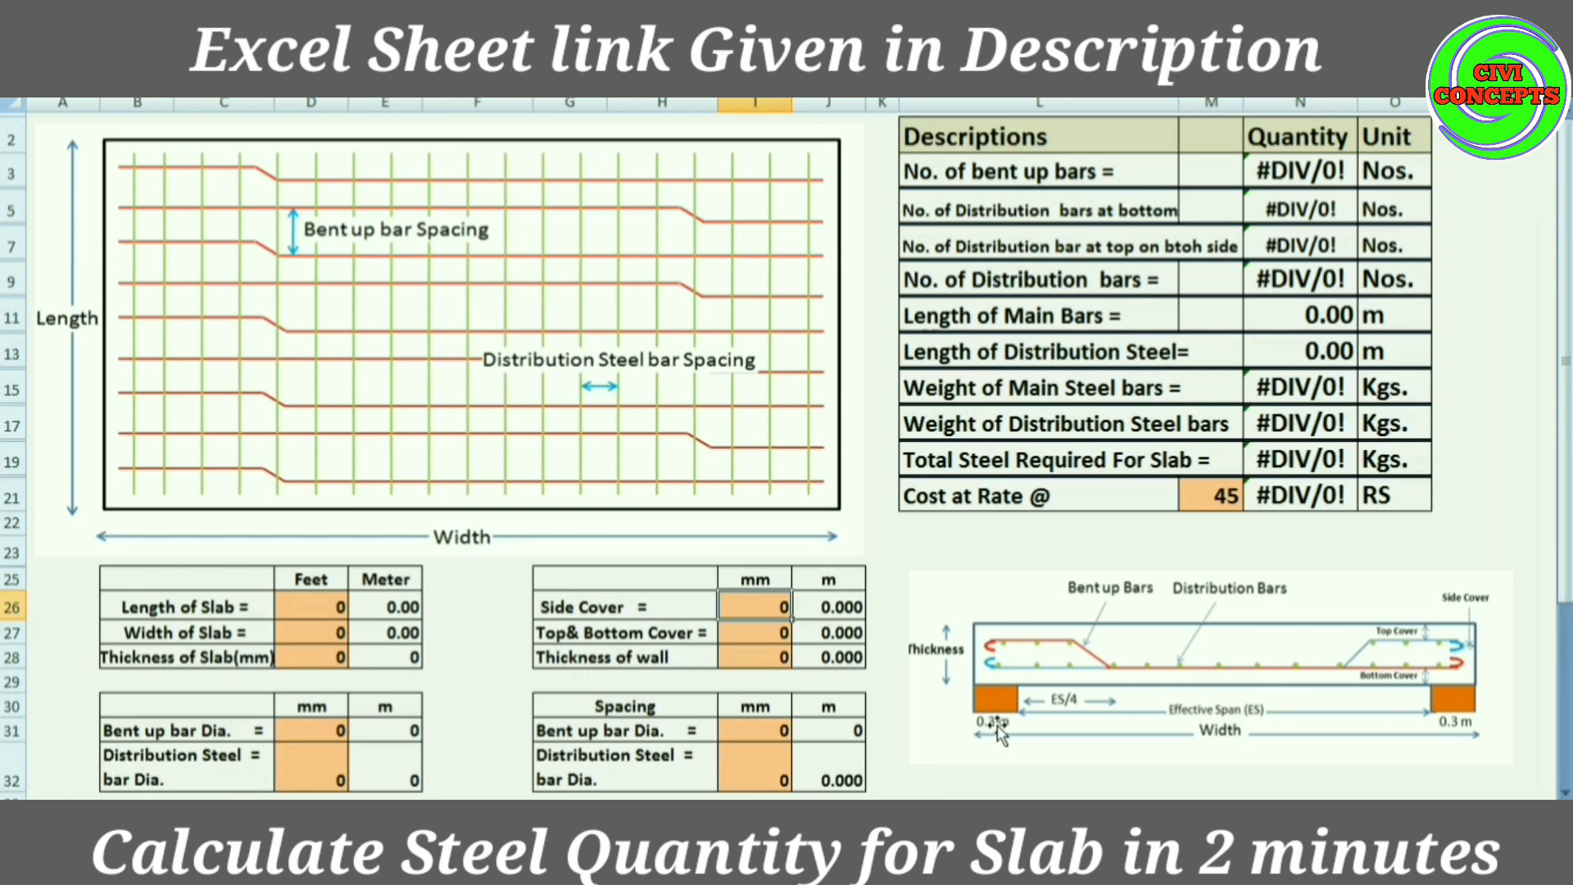
pyautogui.click(596, 731)
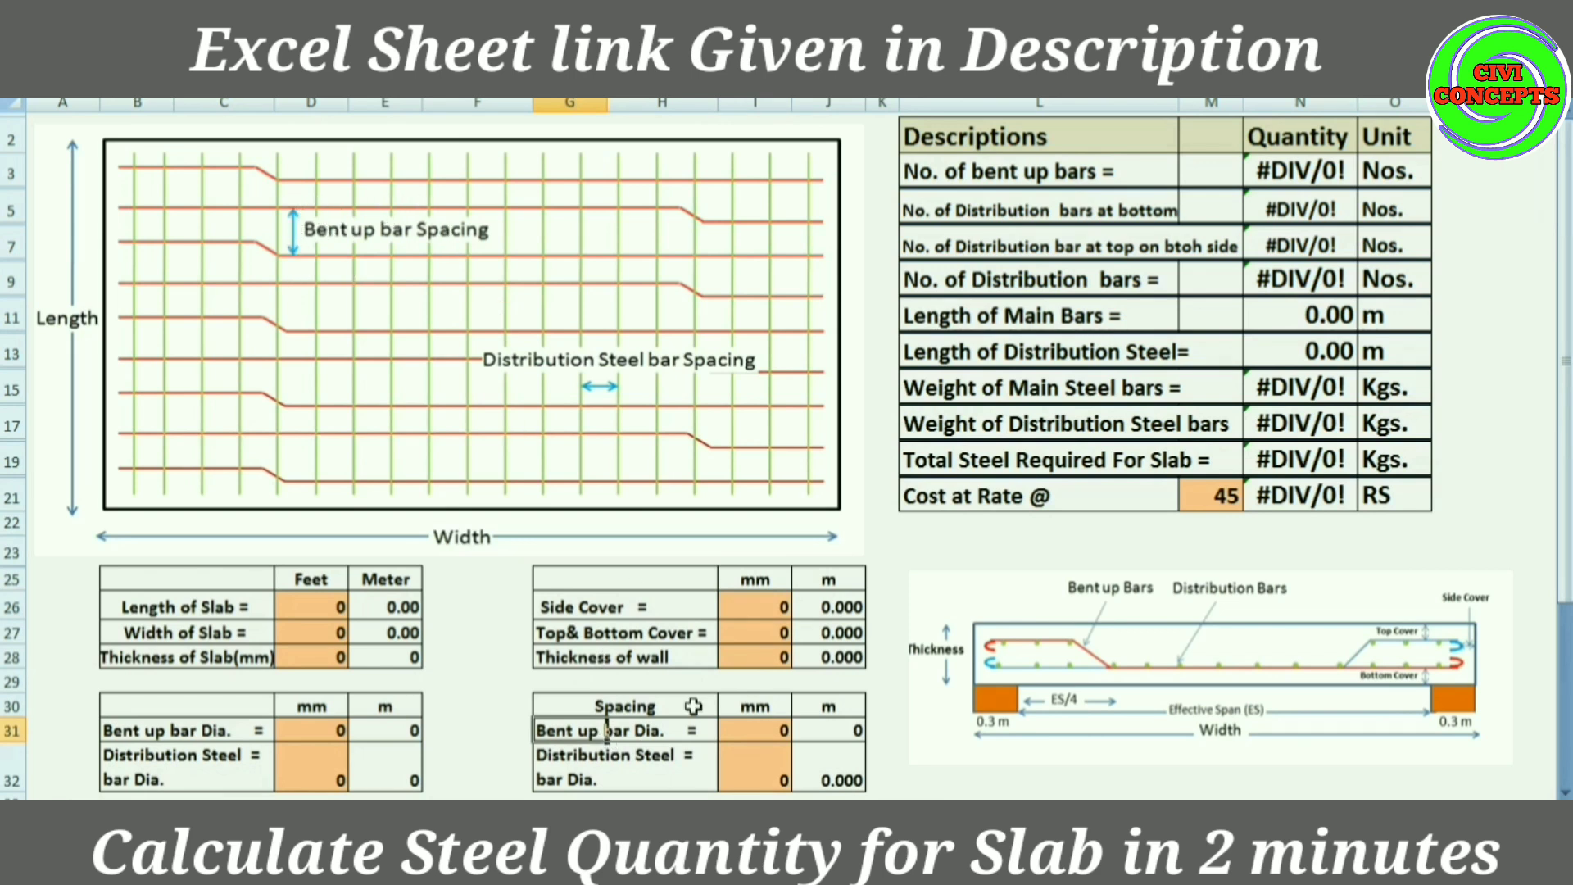
pyautogui.click(765, 729)
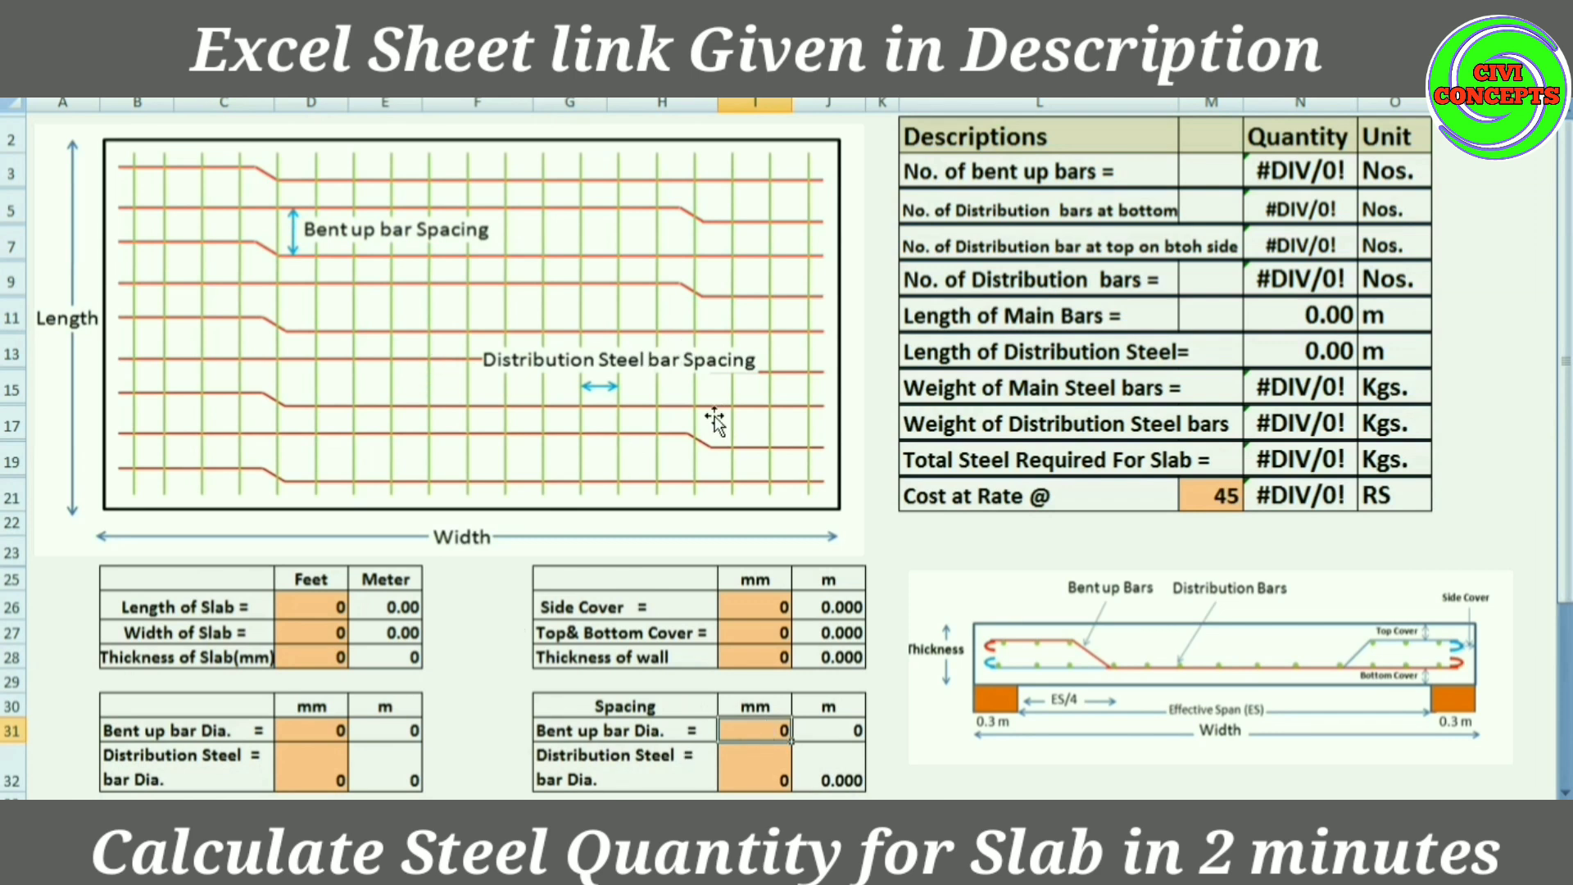
pyautogui.click(777, 775)
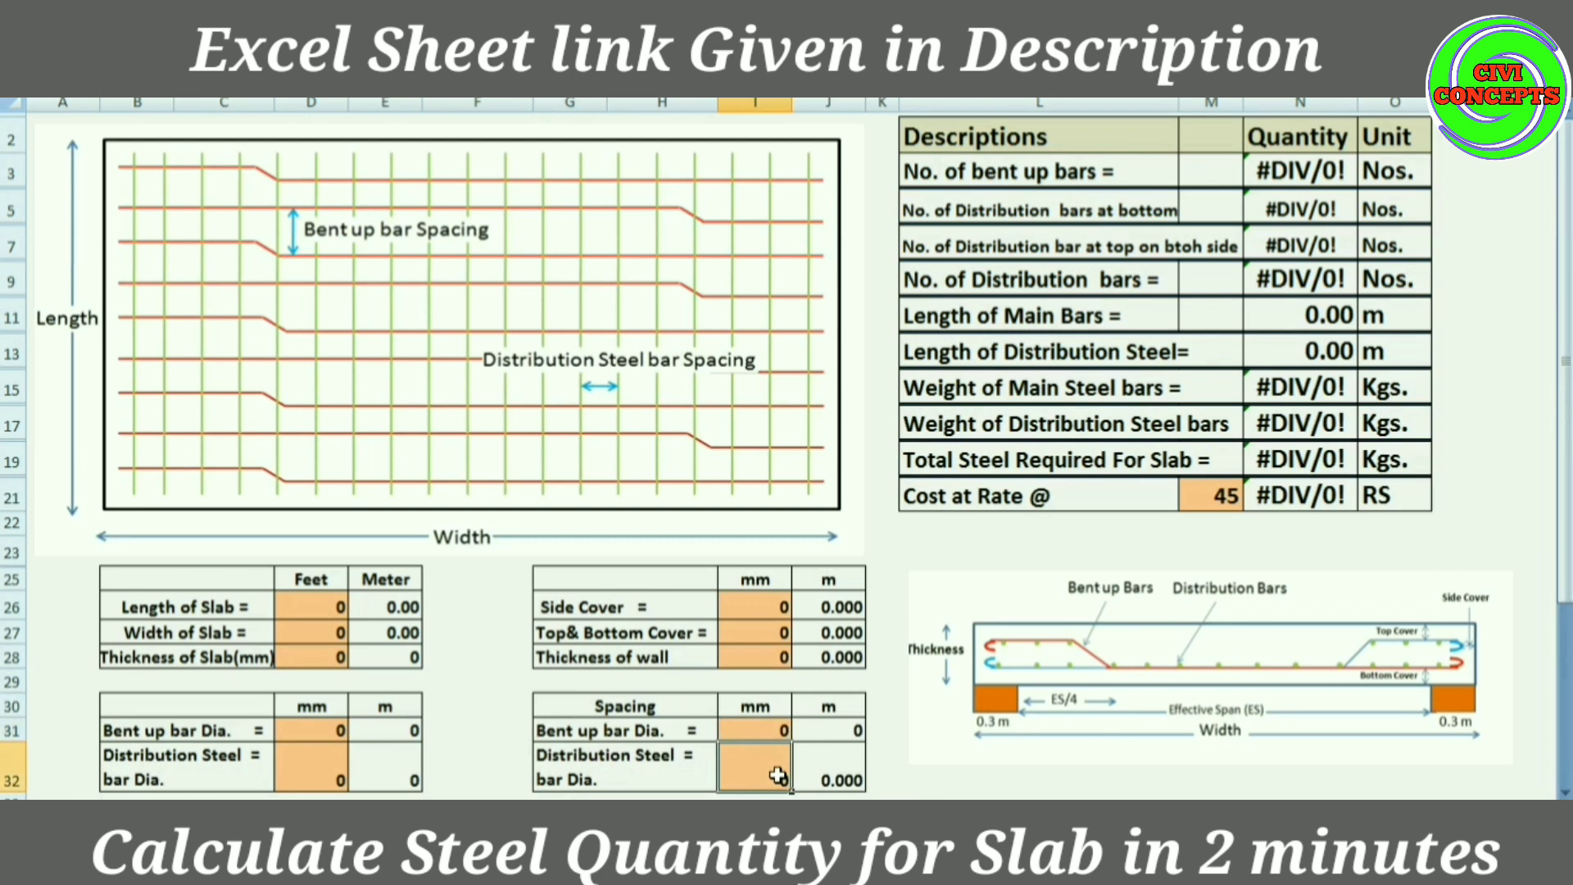
pyautogui.write('0')
pyautogui.press('Return')
pyautogui.click(313, 604)
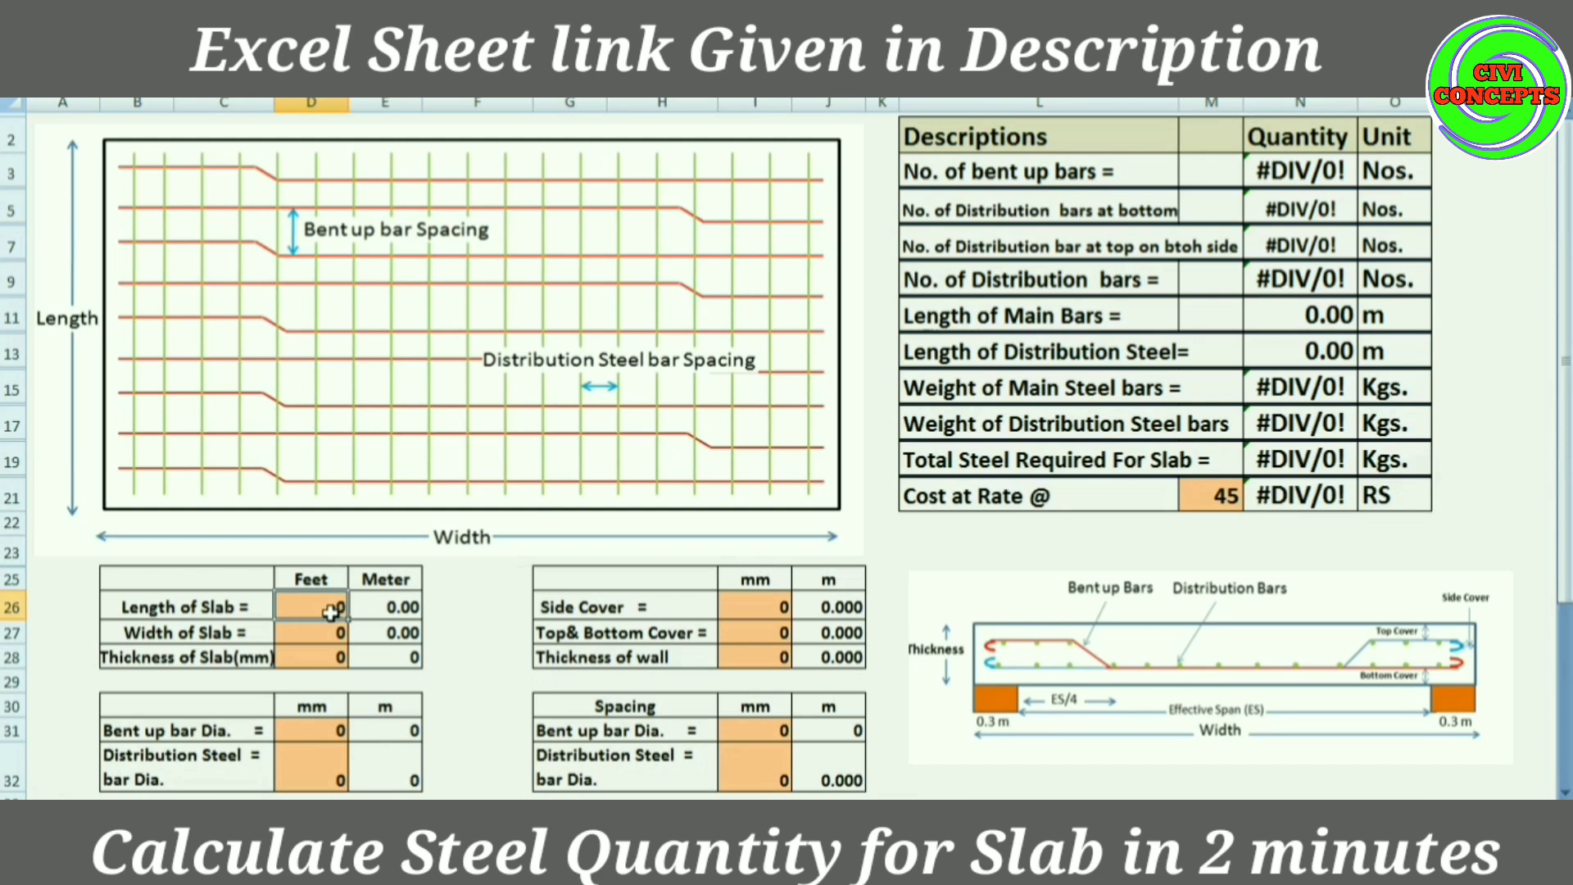
# Step: Enter 35 ft in D26, giving 10.67 m, then review the neighbouring input cells
pyautogui.write('35')
pyautogui.click(455, 608)
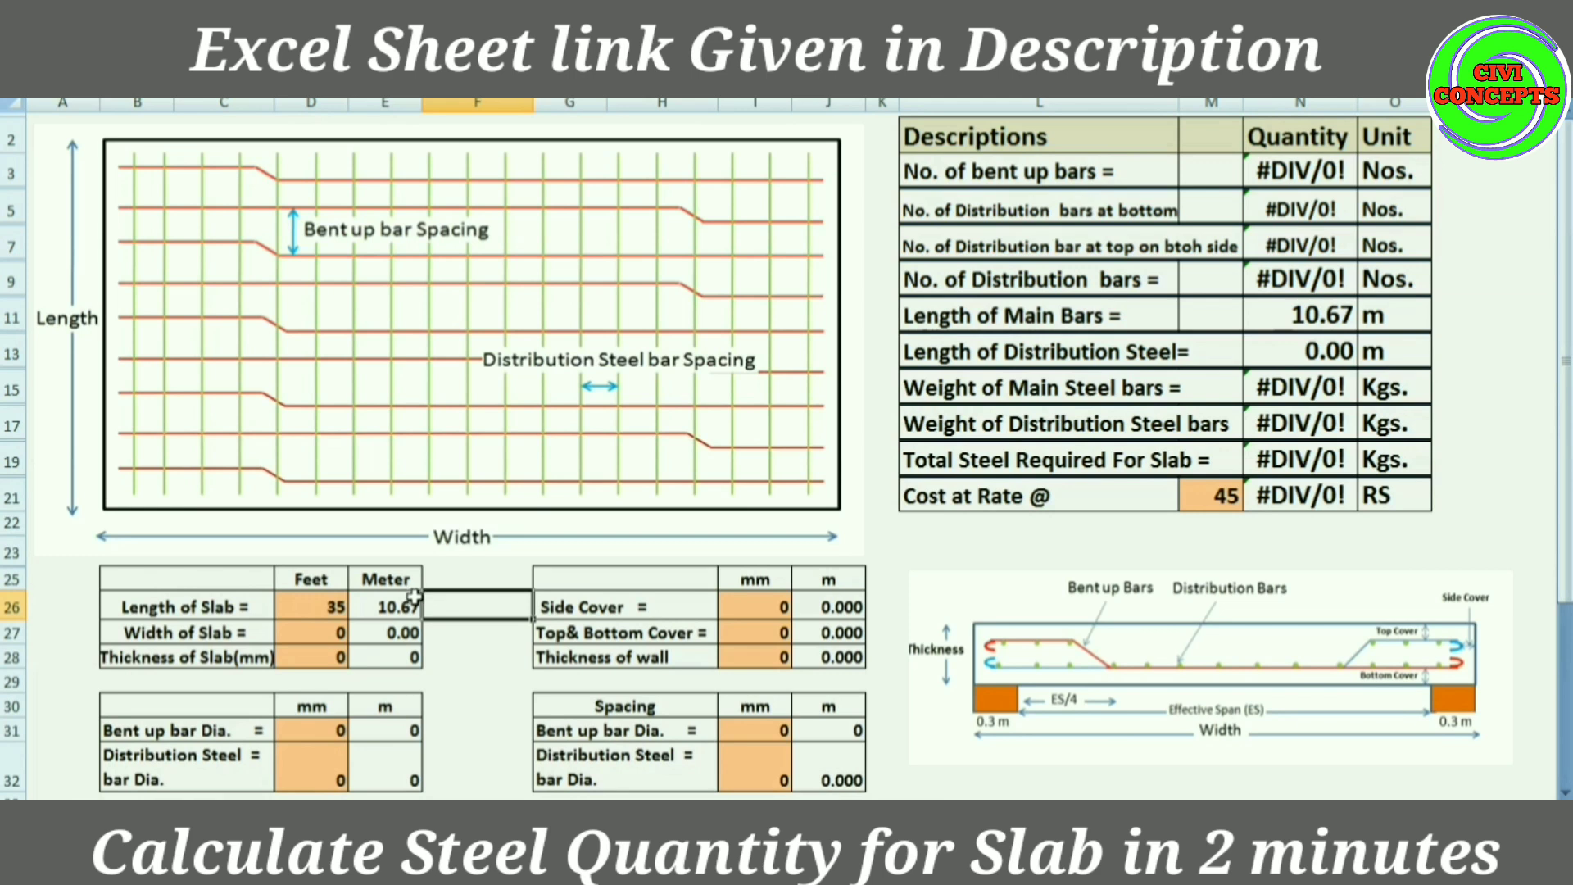
pyautogui.click(327, 611)
pyautogui.click(310, 644)
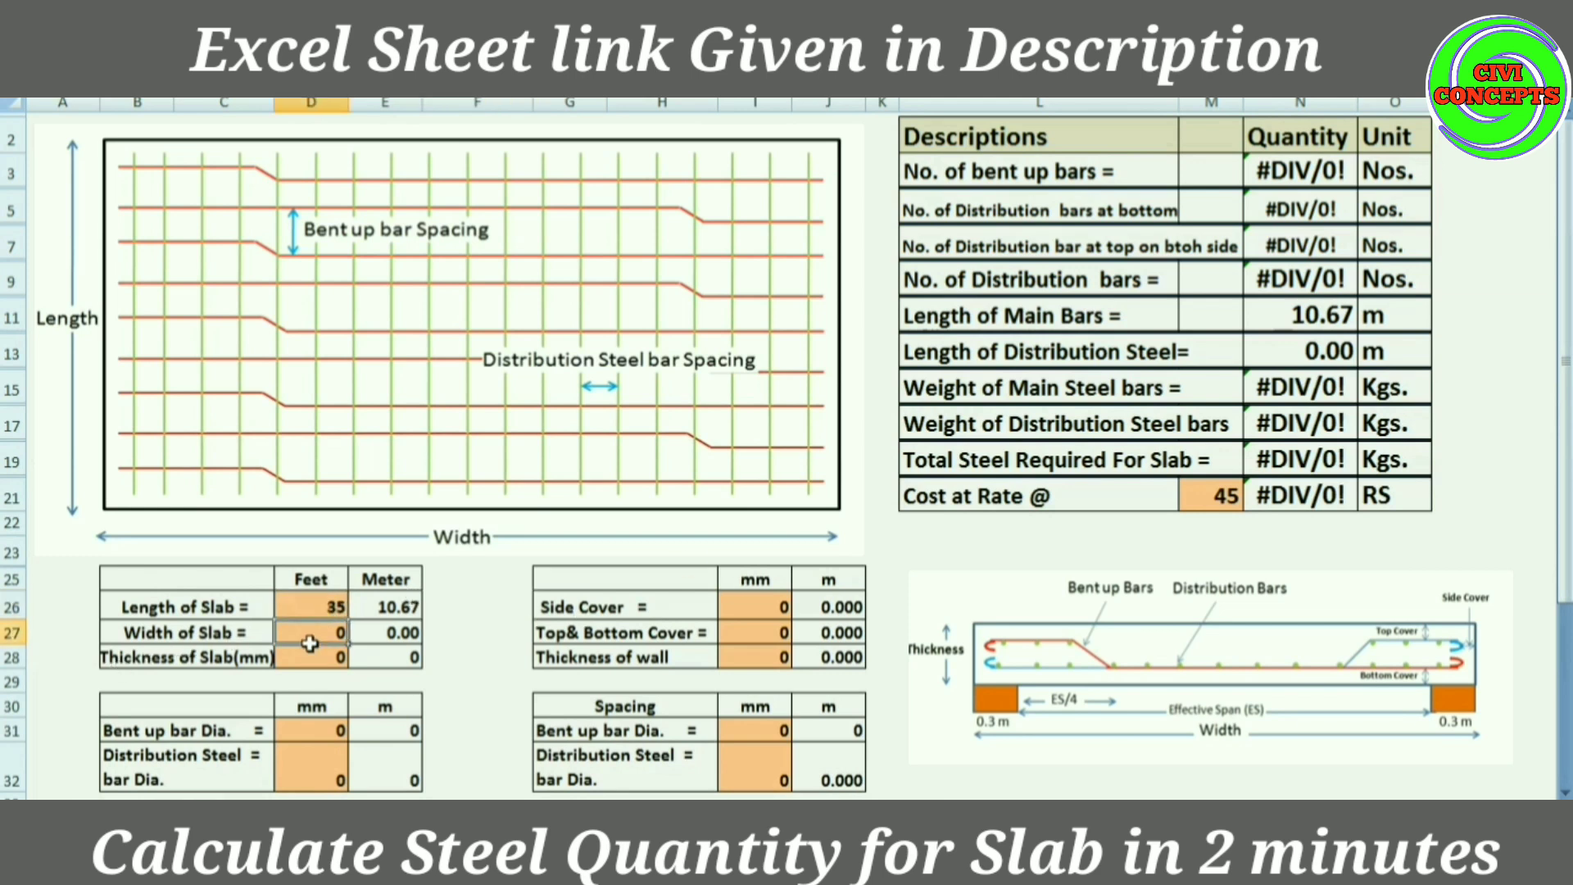
pyautogui.click(315, 657)
pyautogui.click(323, 733)
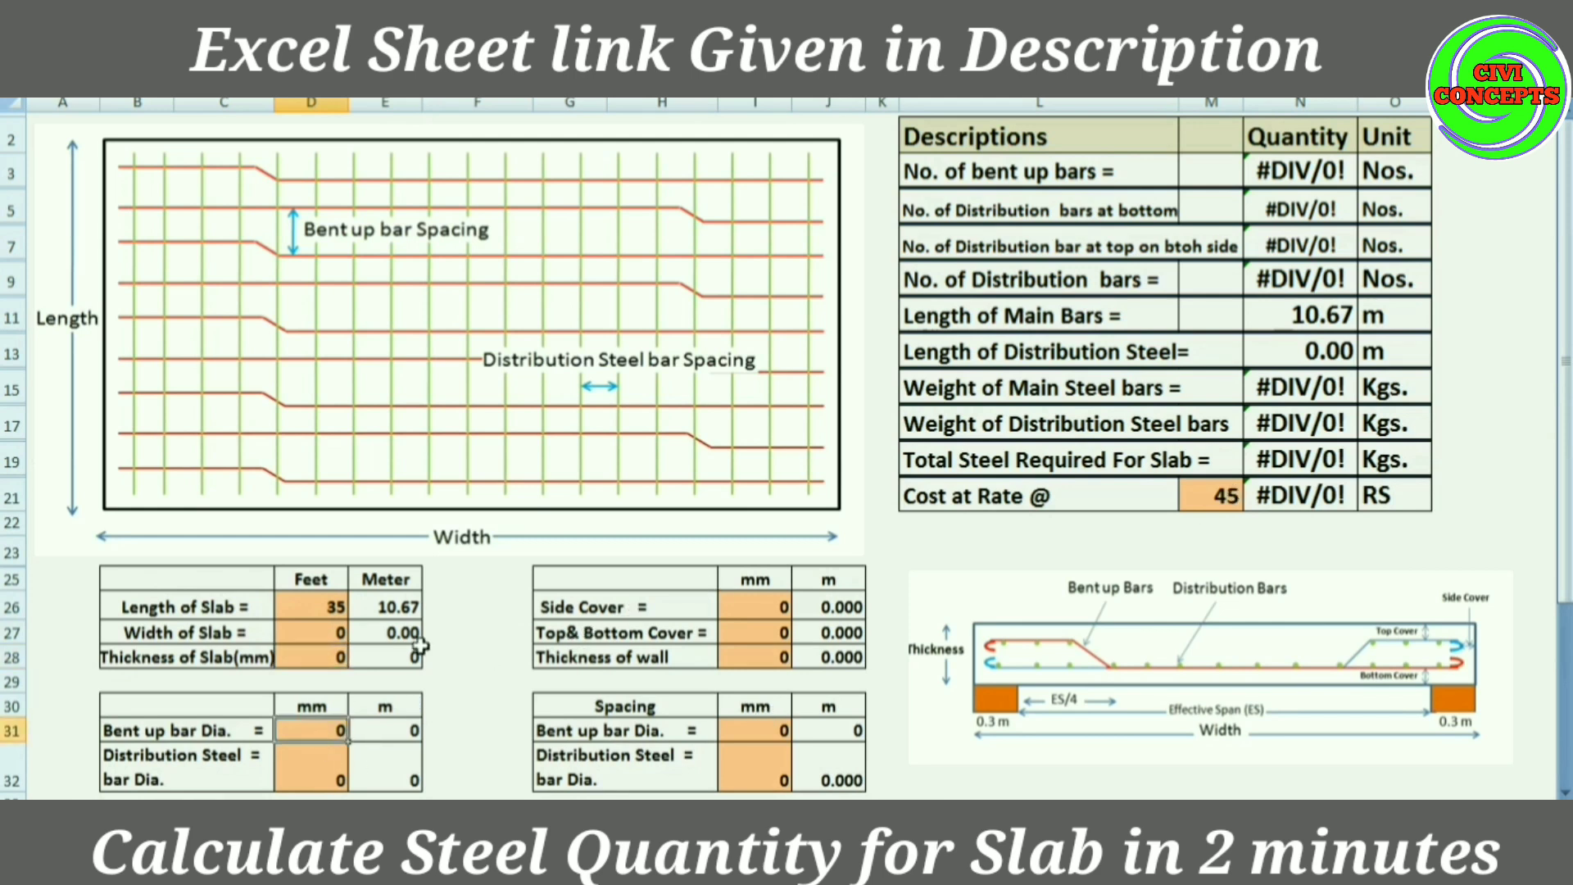
pyautogui.click(317, 608)
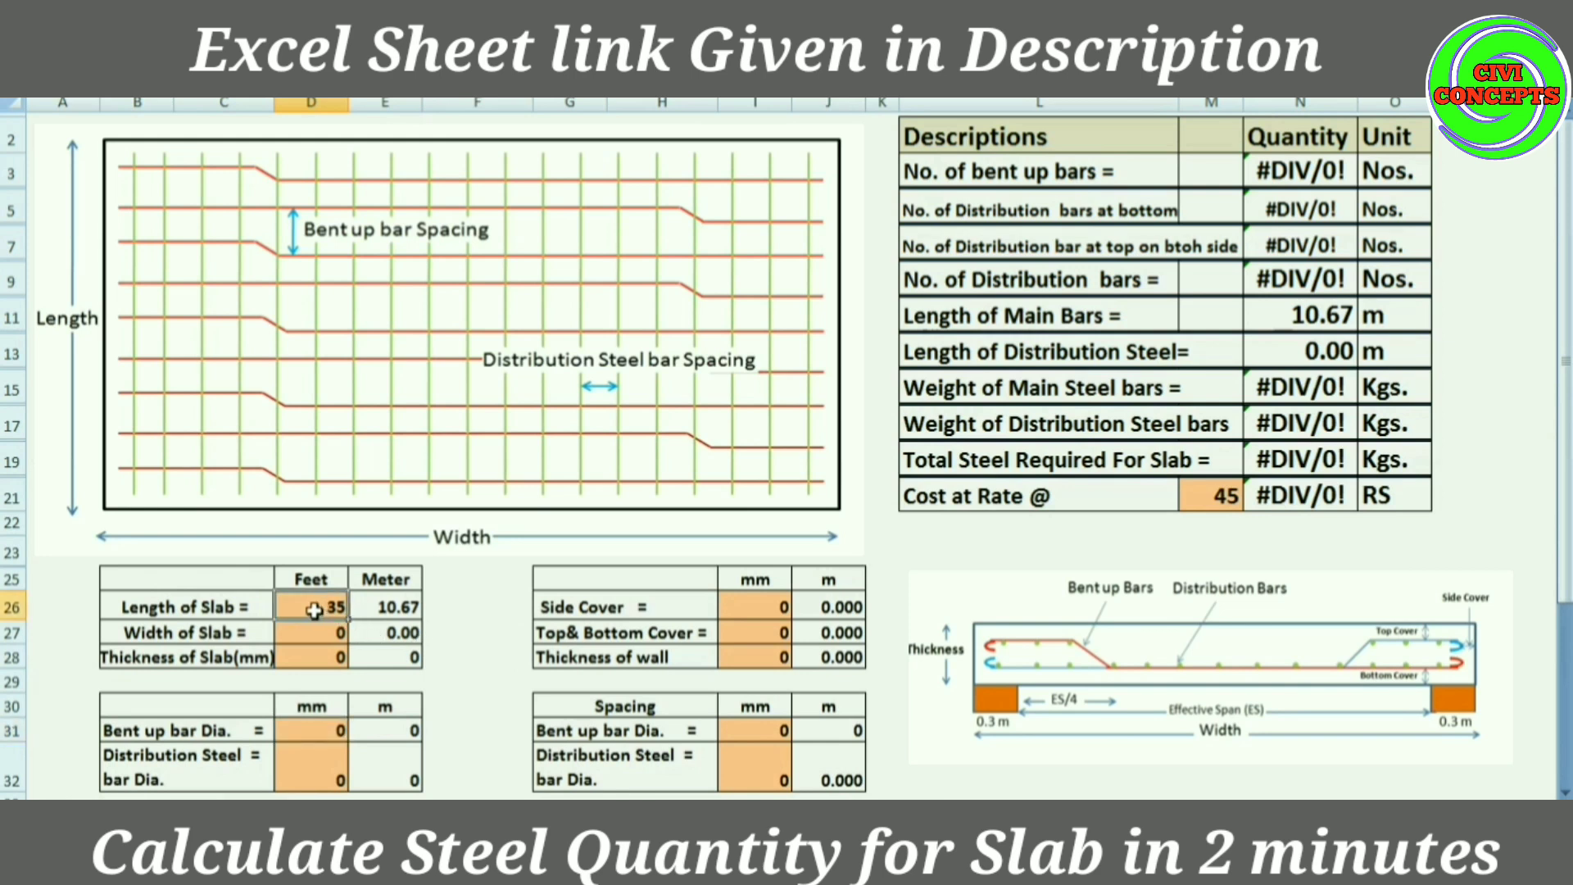
pyautogui.click(1347, 729)
# Step: Uncover the inch/feet table, colour L28's font and enter 35'6" there
pyautogui.scroll(-1, 1283, 775)
pyautogui.moveTo(1283, 775)
pyautogui.mouseDown()
pyautogui.moveTo(1307, 655)
pyautogui.moveTo(1300, 749)
pyautogui.mouseUp()
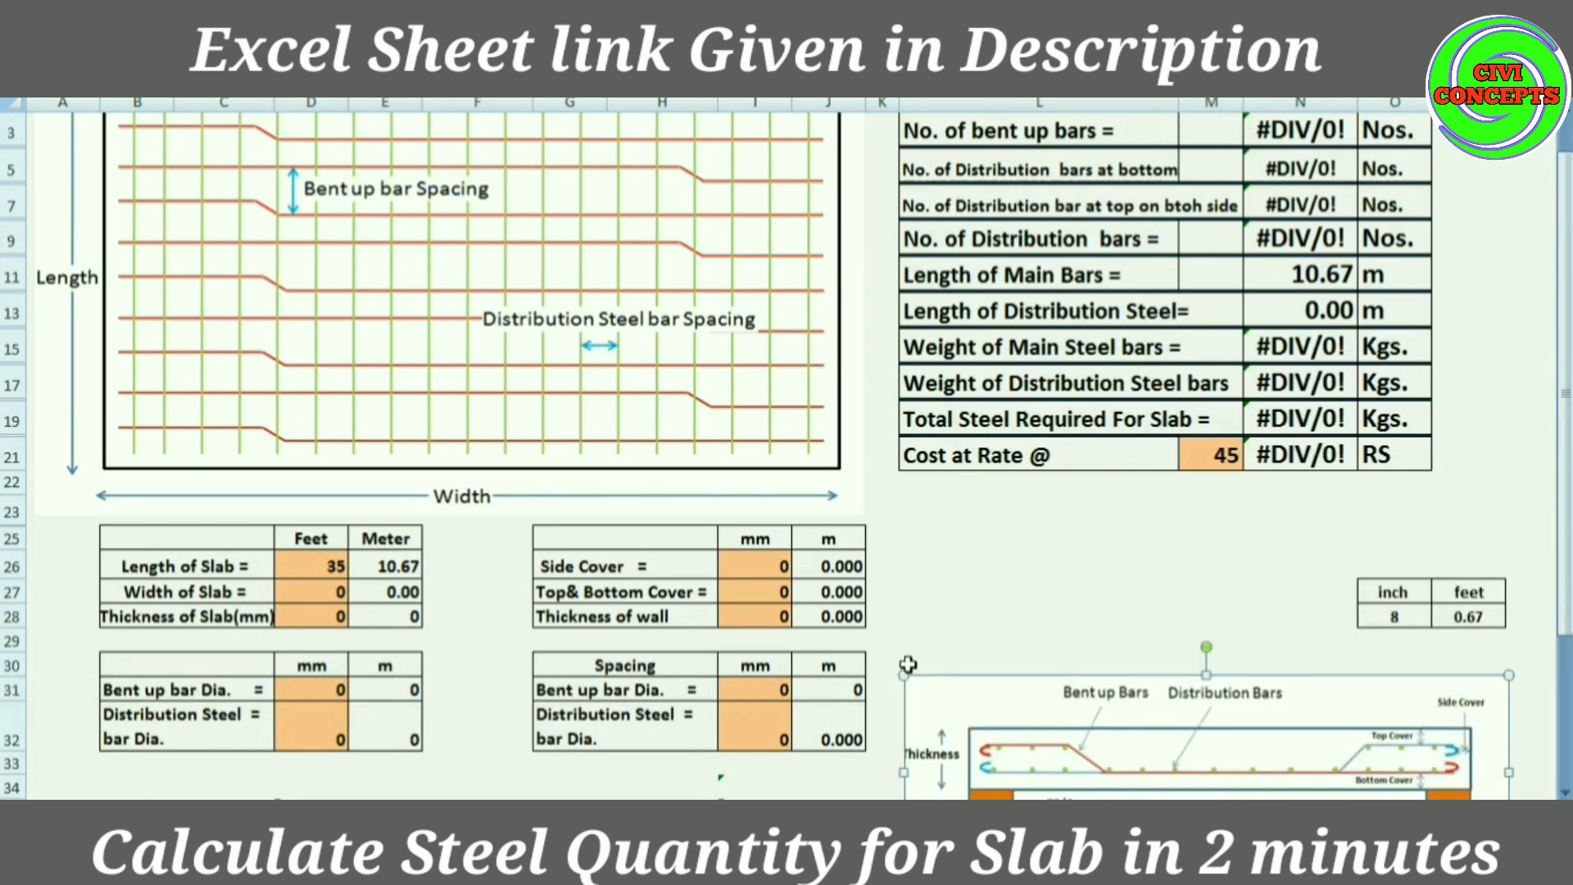
pyautogui.click(316, 566)
pyautogui.click(1027, 546)
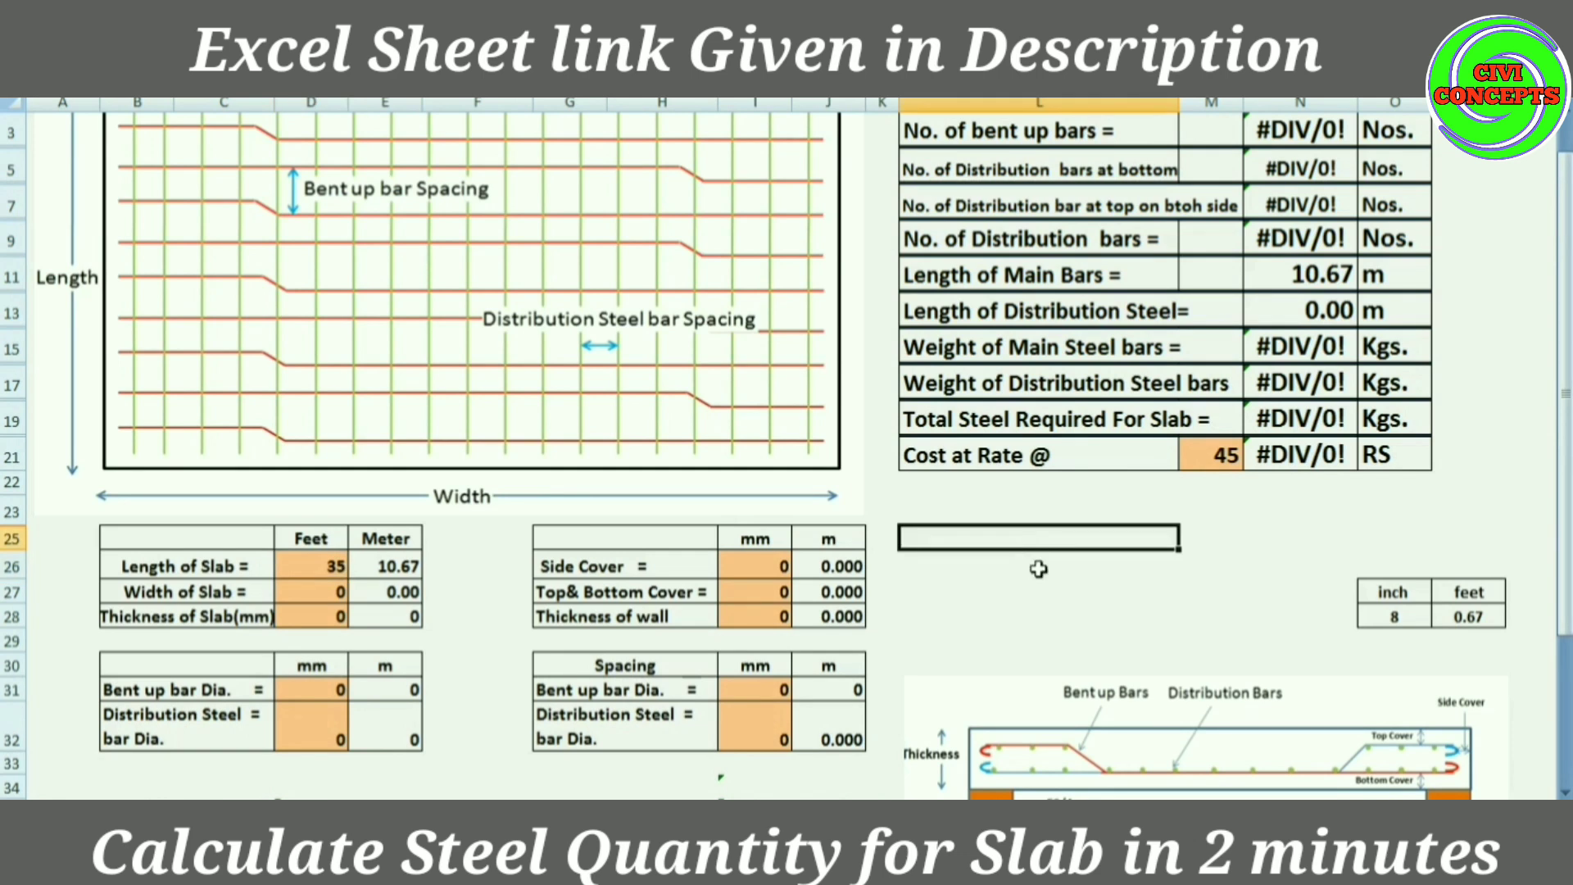
pyautogui.click(960, 615)
pyautogui.doubleClick(957, 615)
pyautogui.moveTo(954, 616); pyautogui.dragTo(929, 616)
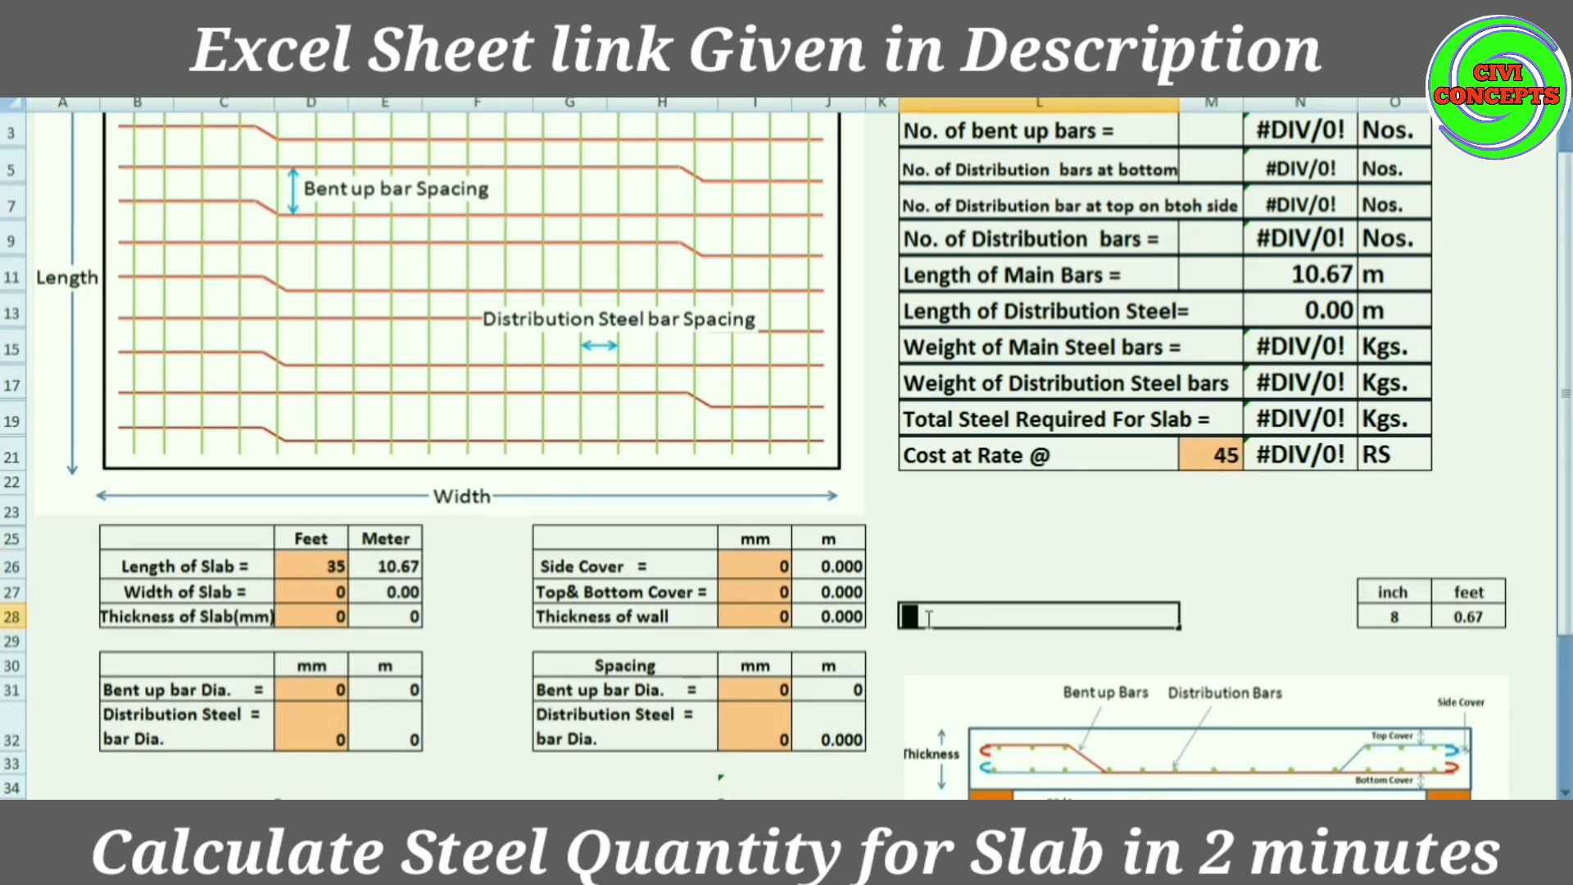
pyautogui.rightClick(908, 616)
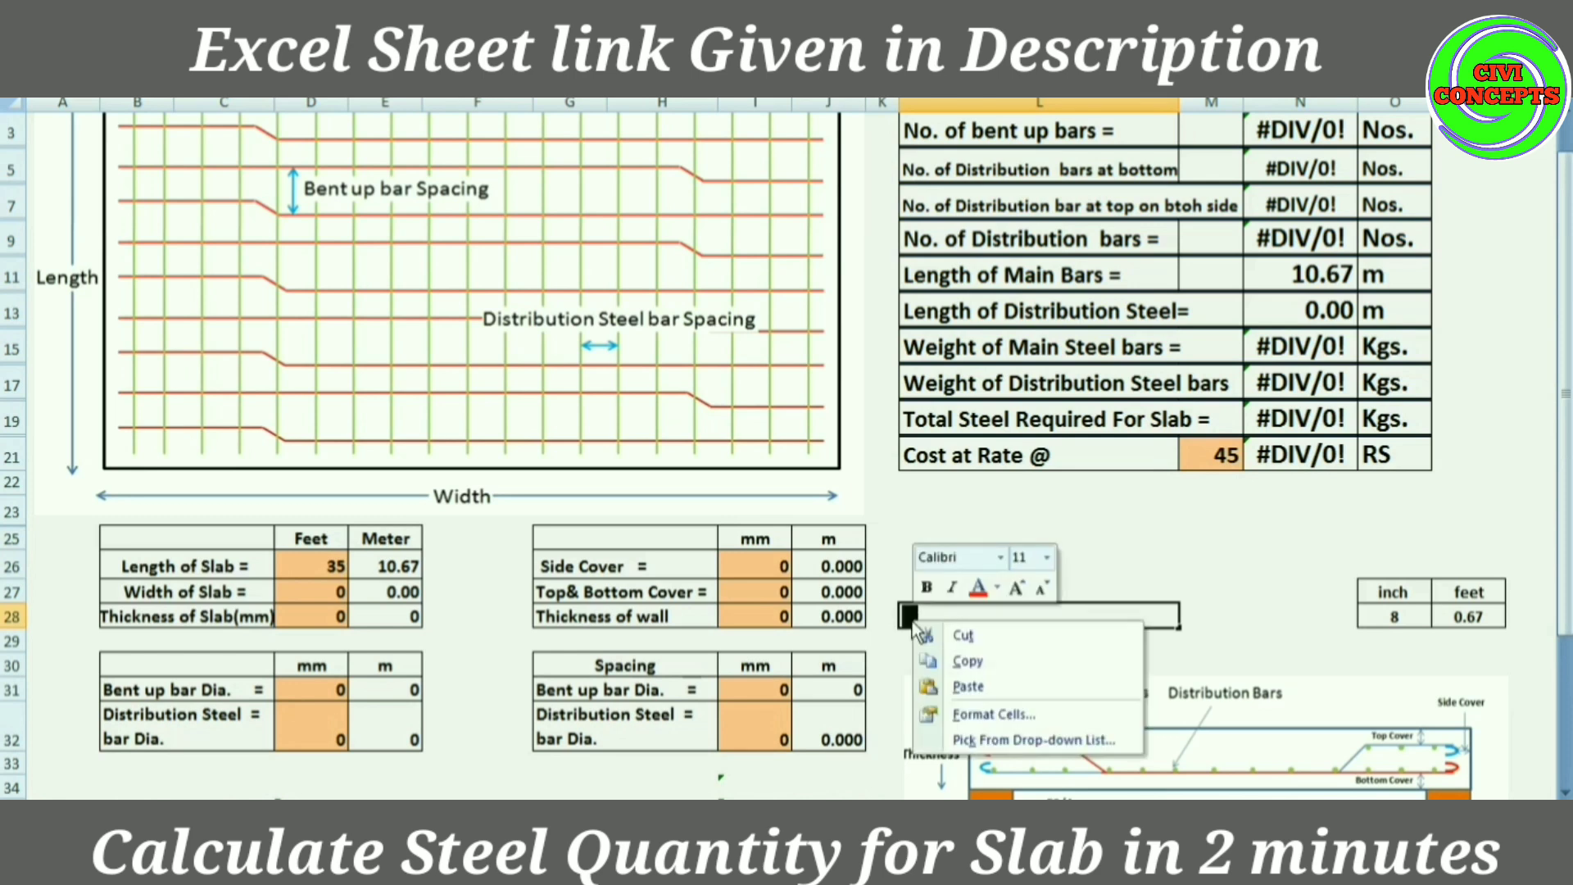
pyautogui.click(1000, 590)
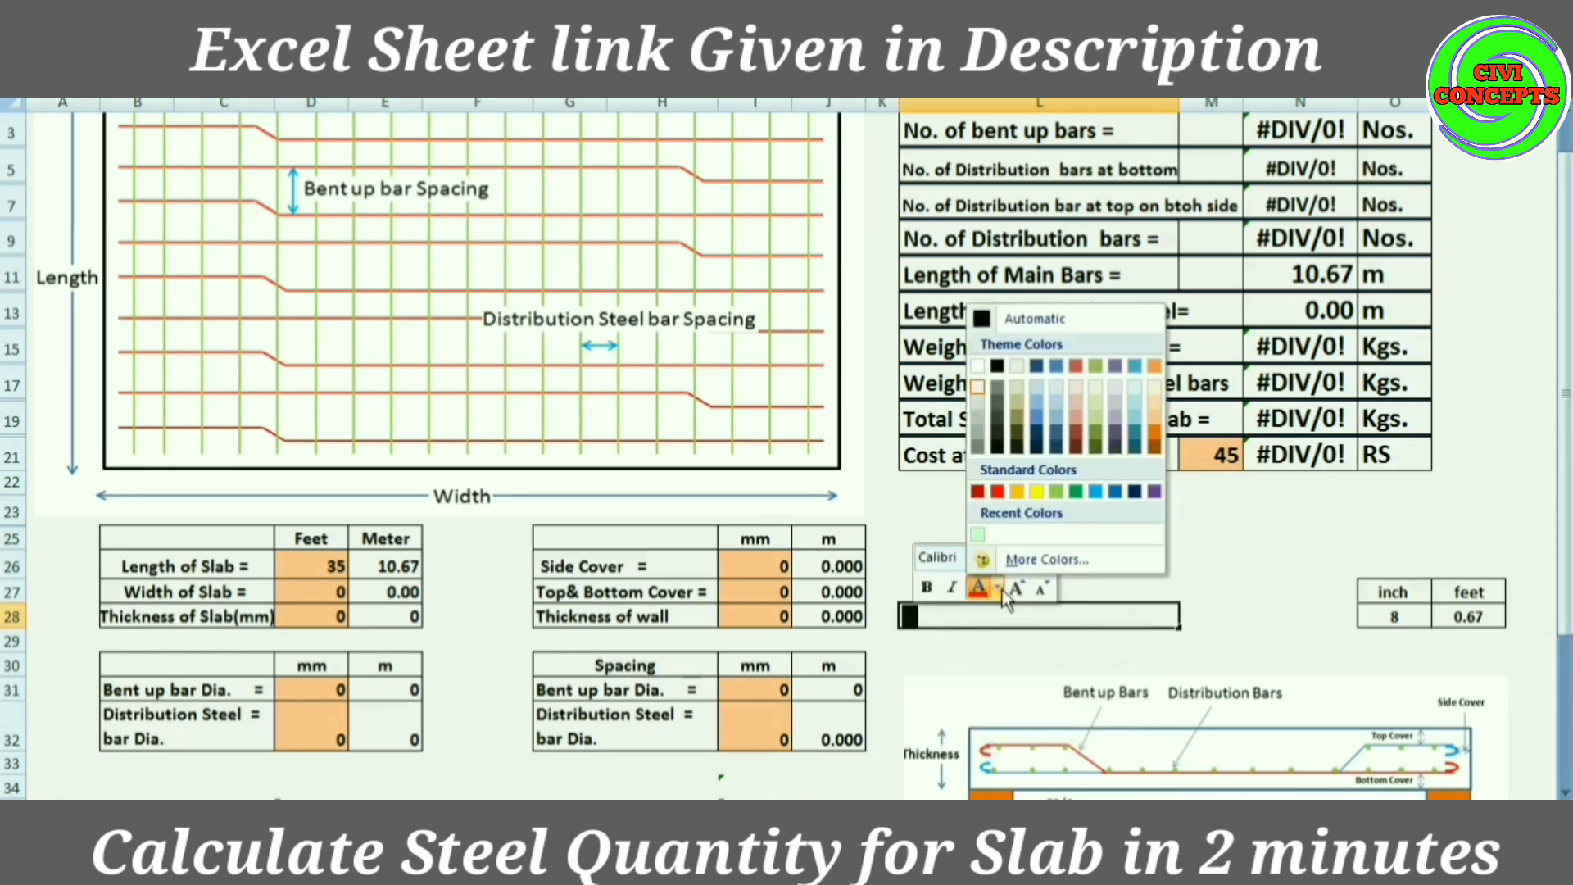
pyautogui.click(996, 366)
pyautogui.click(964, 614)
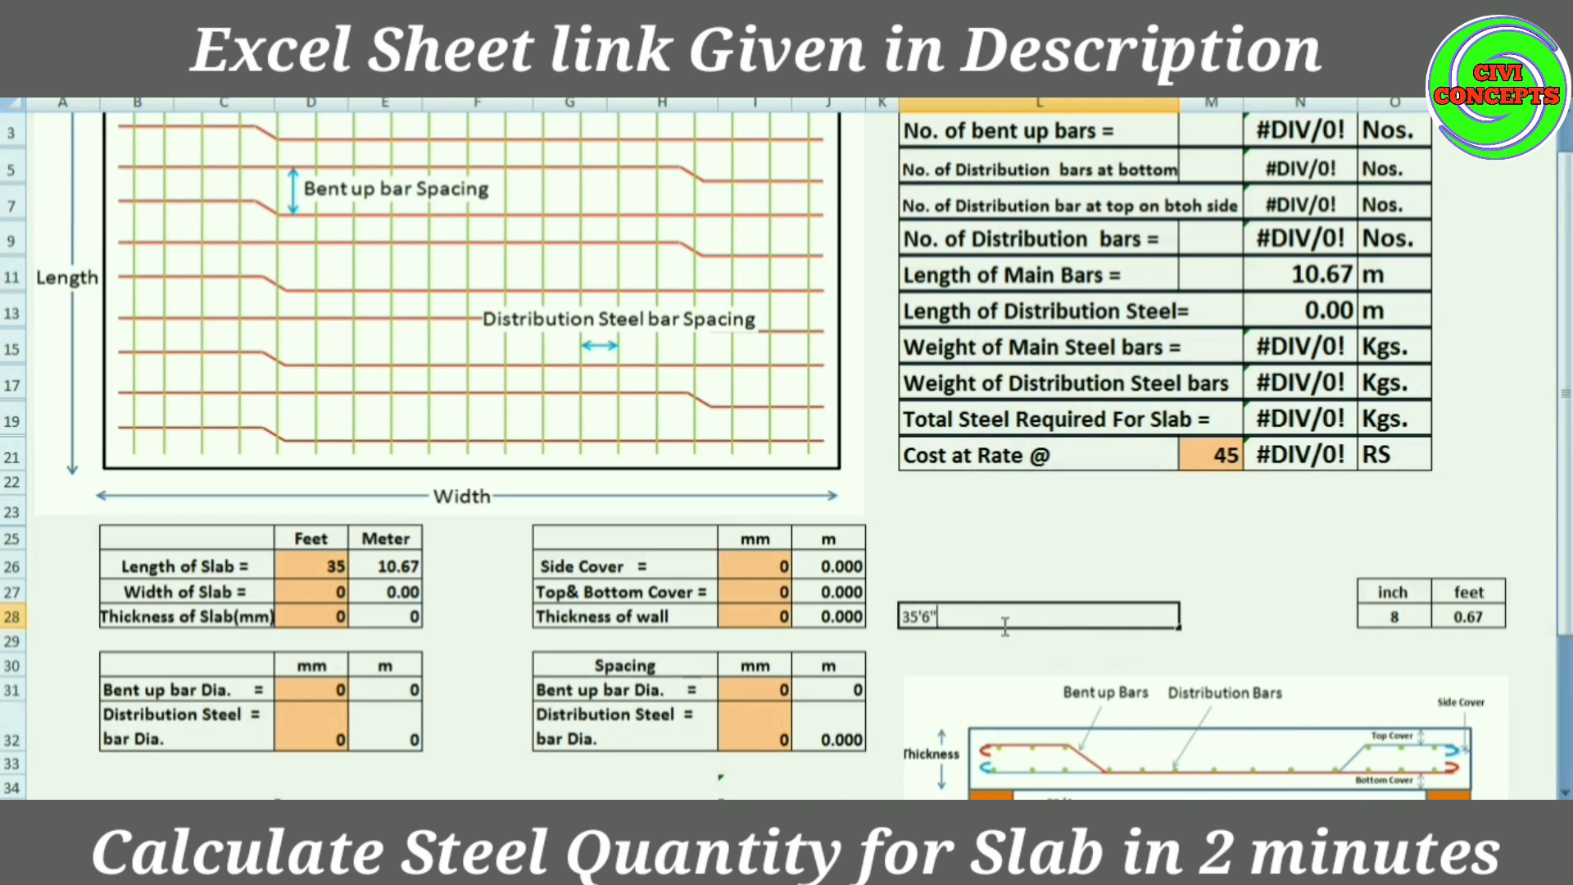
pyautogui.press('Return')
pyautogui.click(945, 616)
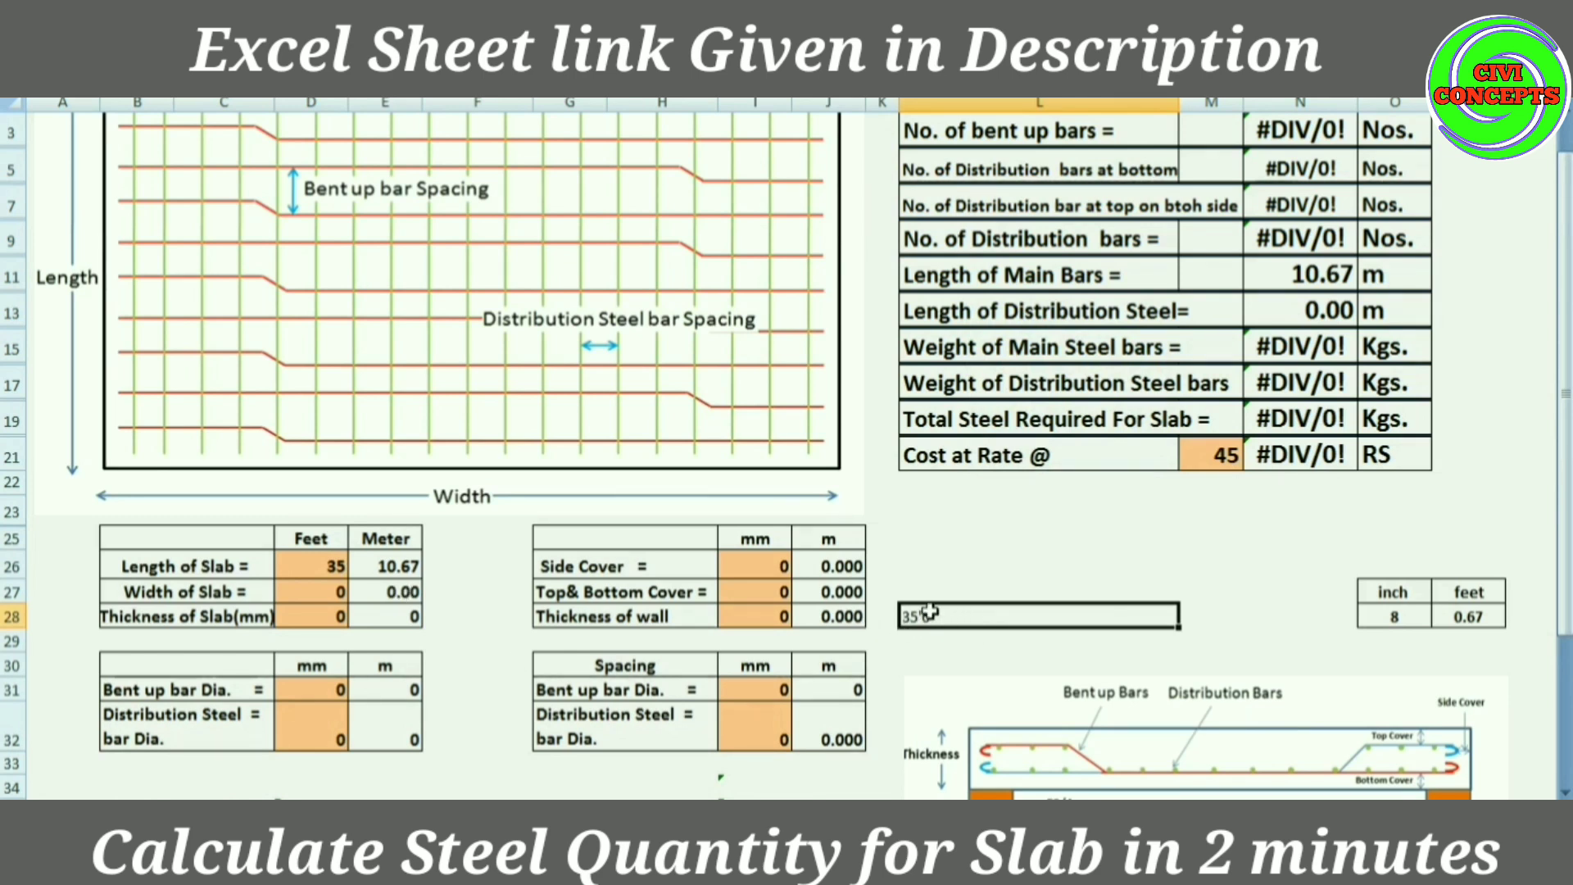
# Step: Test the inch-to-feet converter with 6 inches, giving 0.50 feet
pyautogui.click(1397, 617)
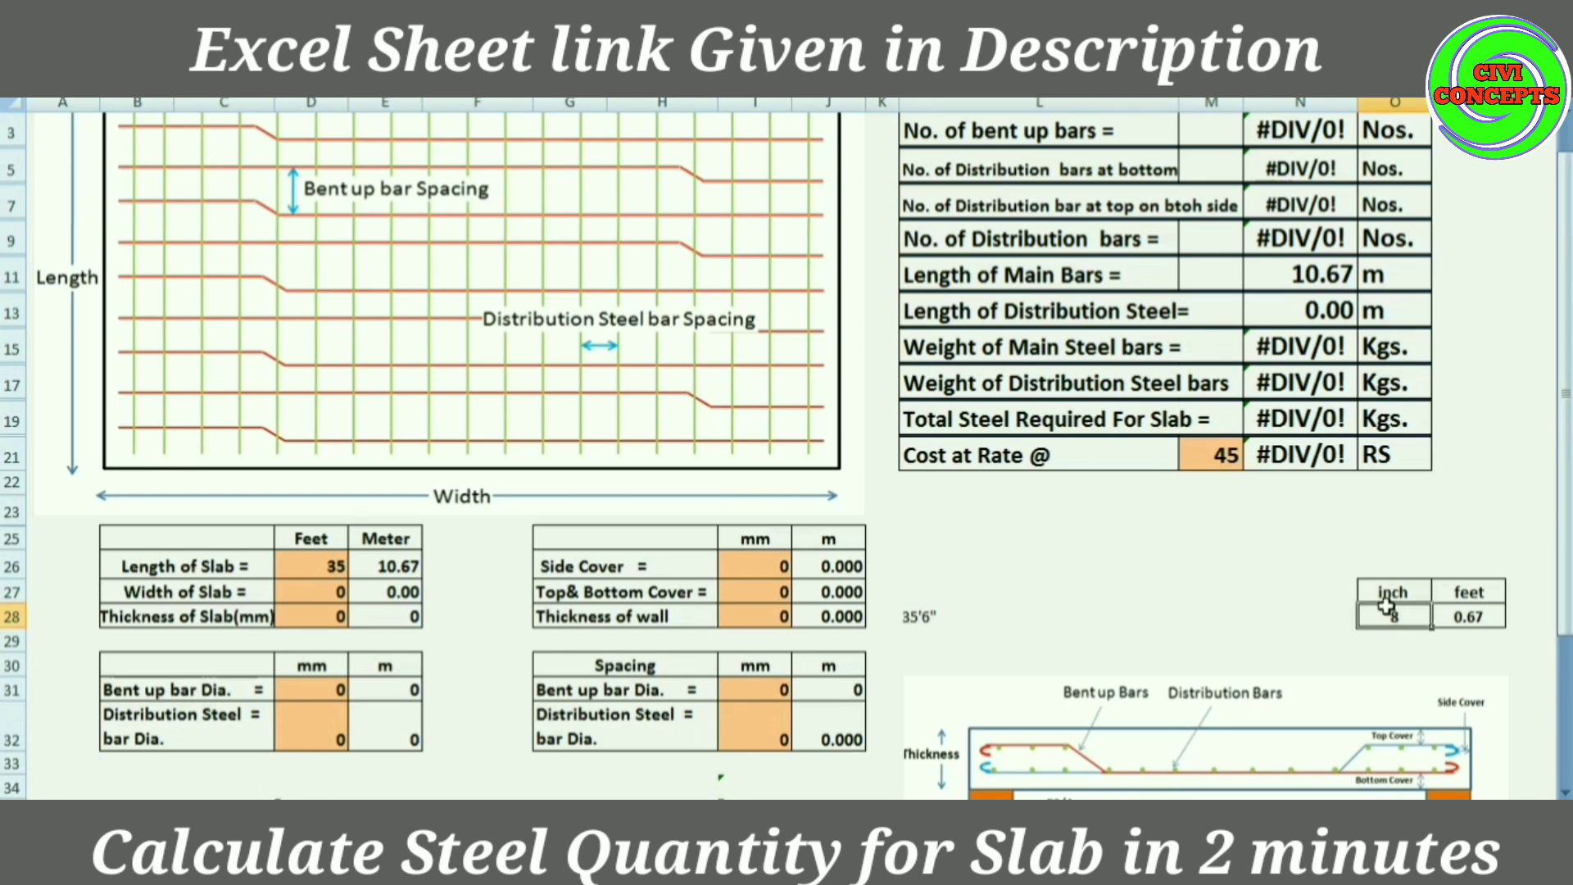
pyautogui.write('6')
pyautogui.press('Return')
pyautogui.click(1401, 615)
pyautogui.click(1489, 613)
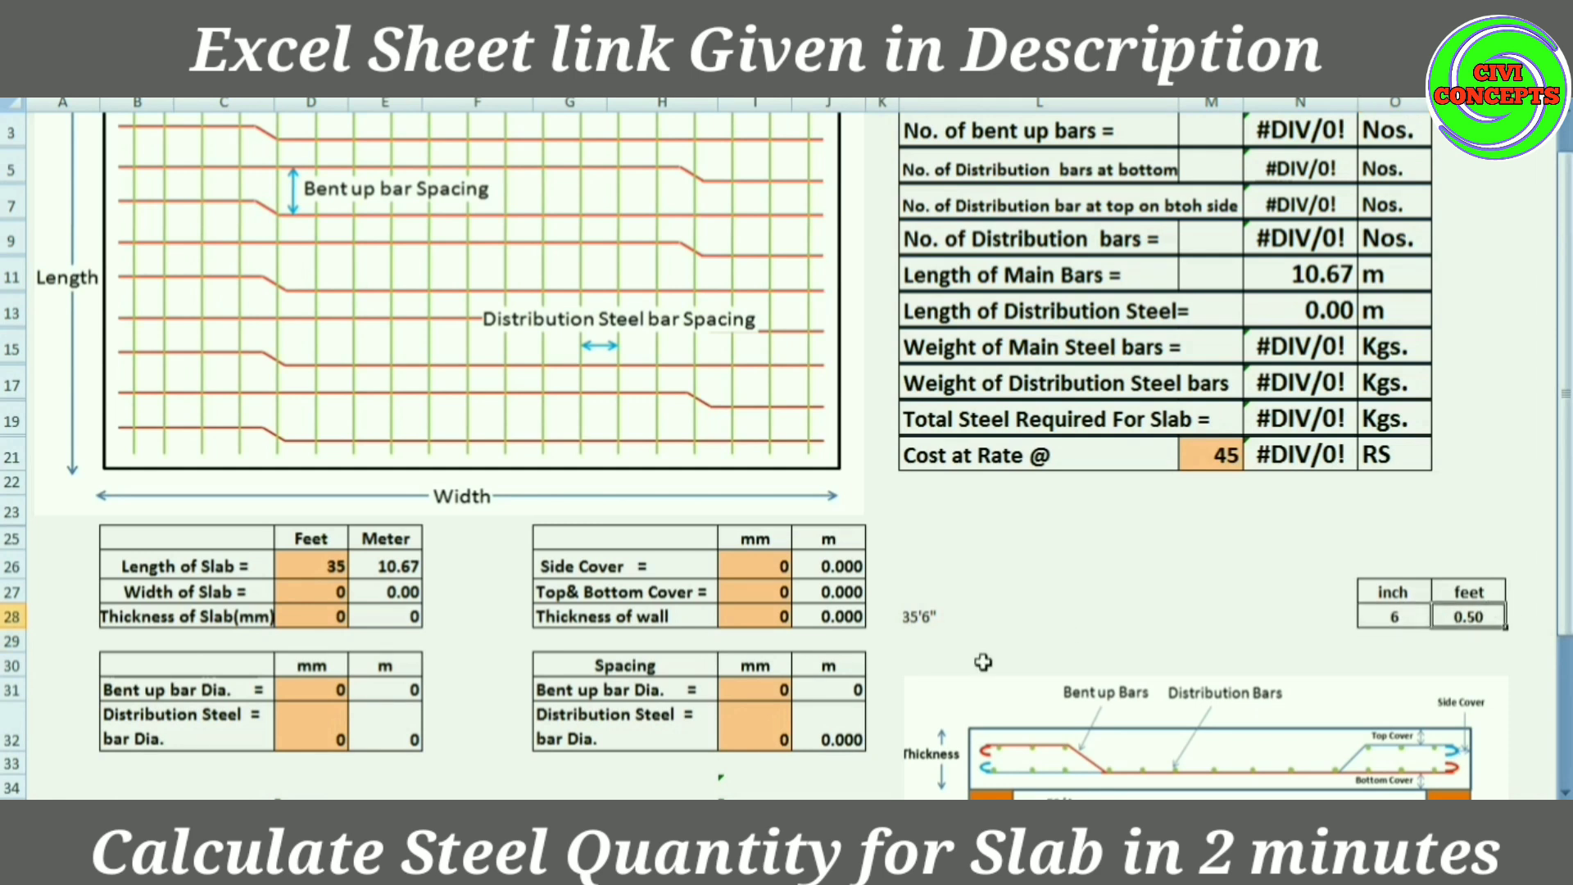
# Step: Enter 35.5 in L28 and convert 8 inches, giving 0.67 feet
pyautogui.click(945, 616)
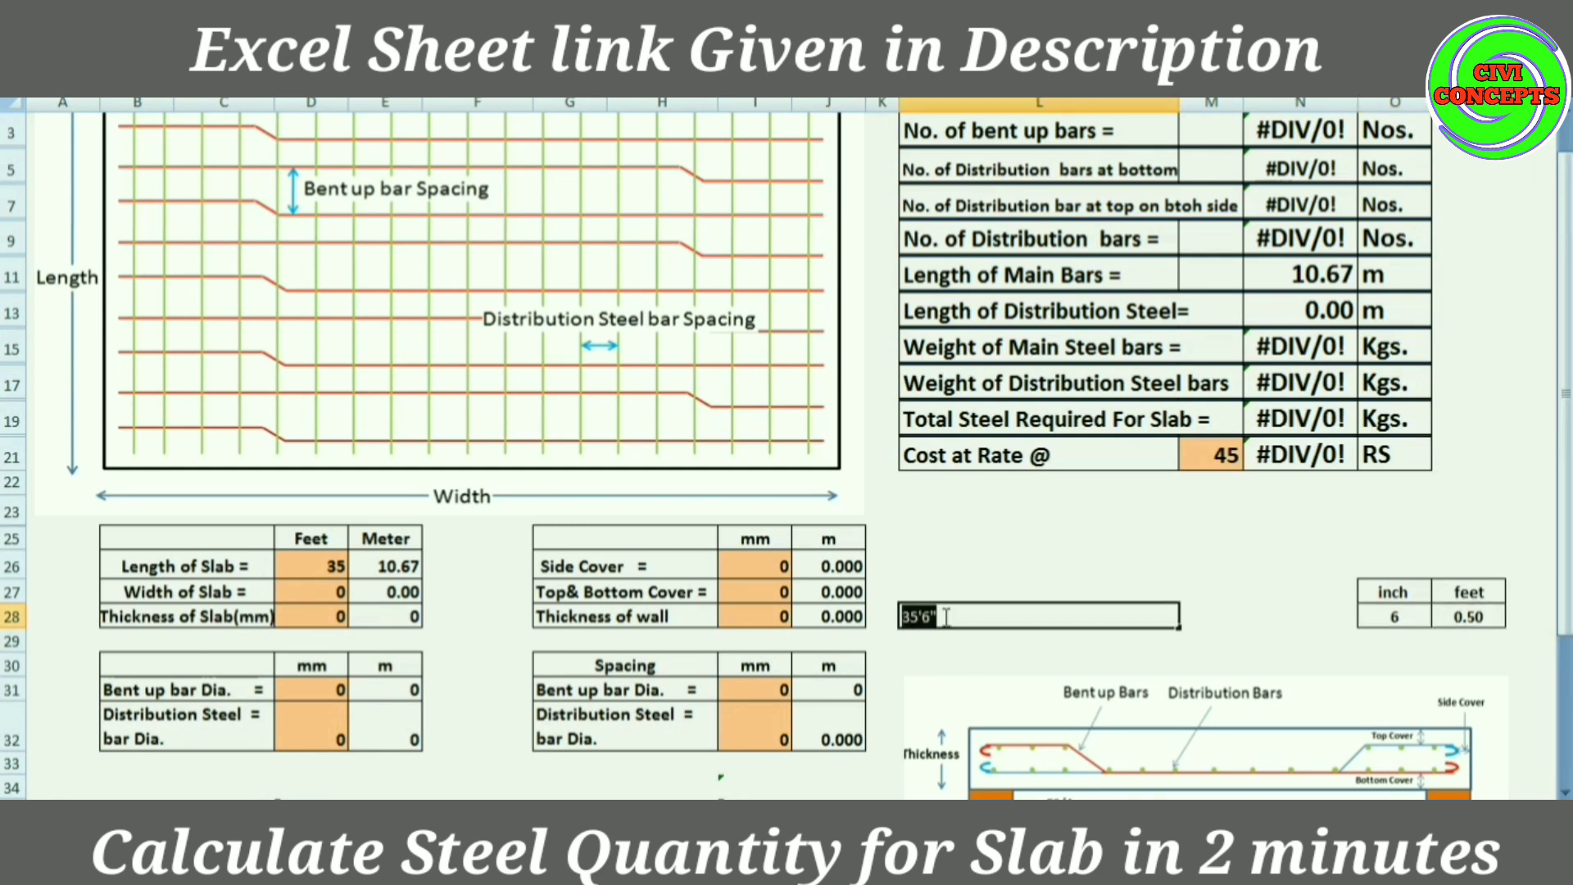
pyautogui.write('35.5')
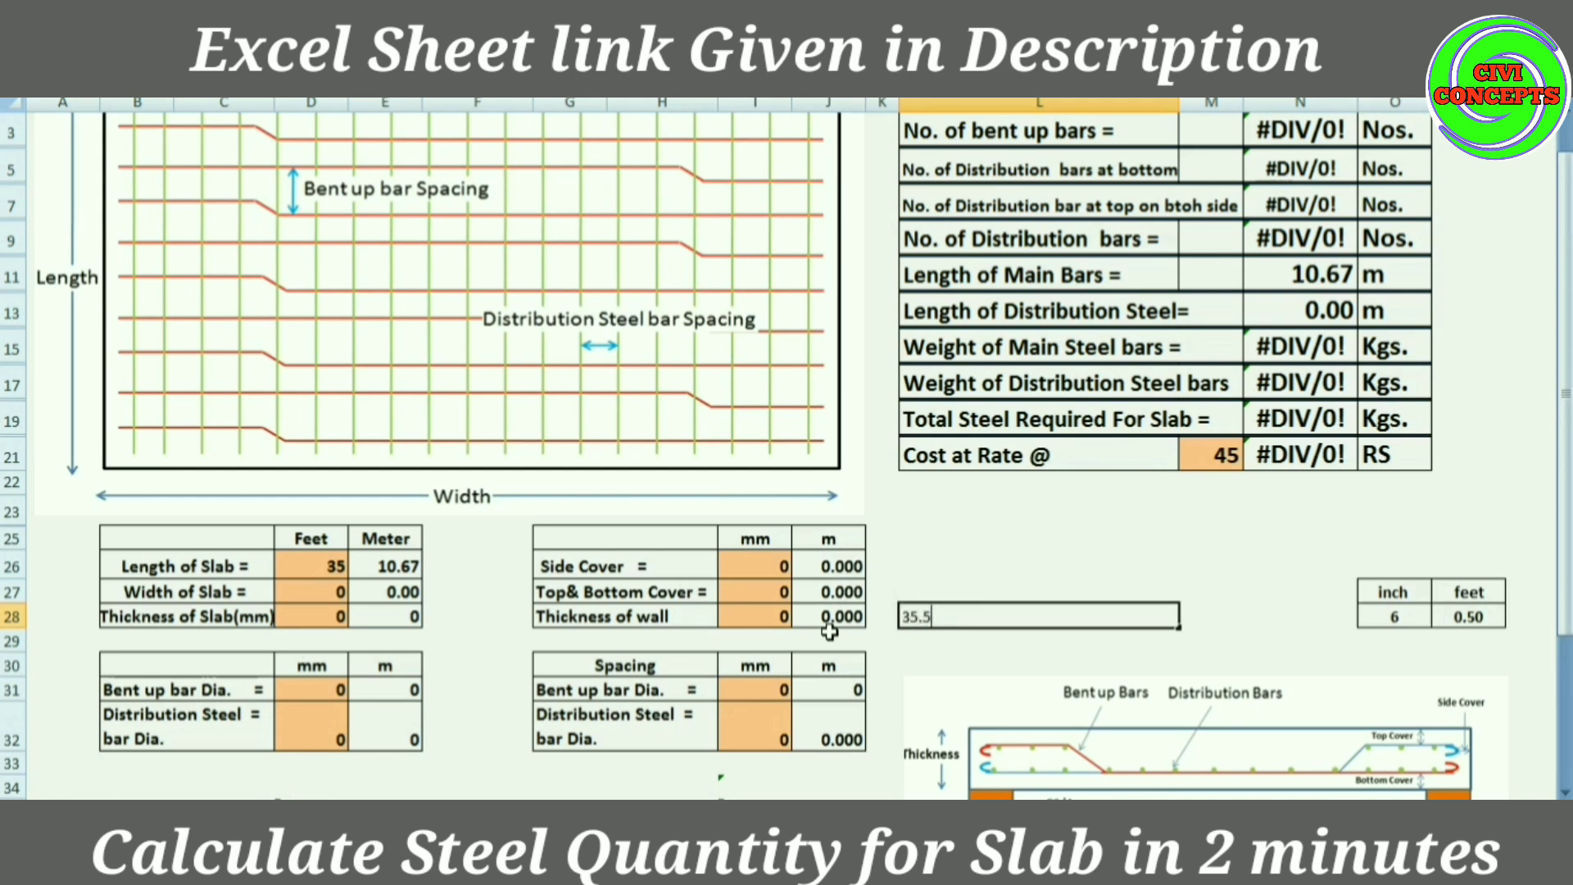
pyautogui.press('Return')
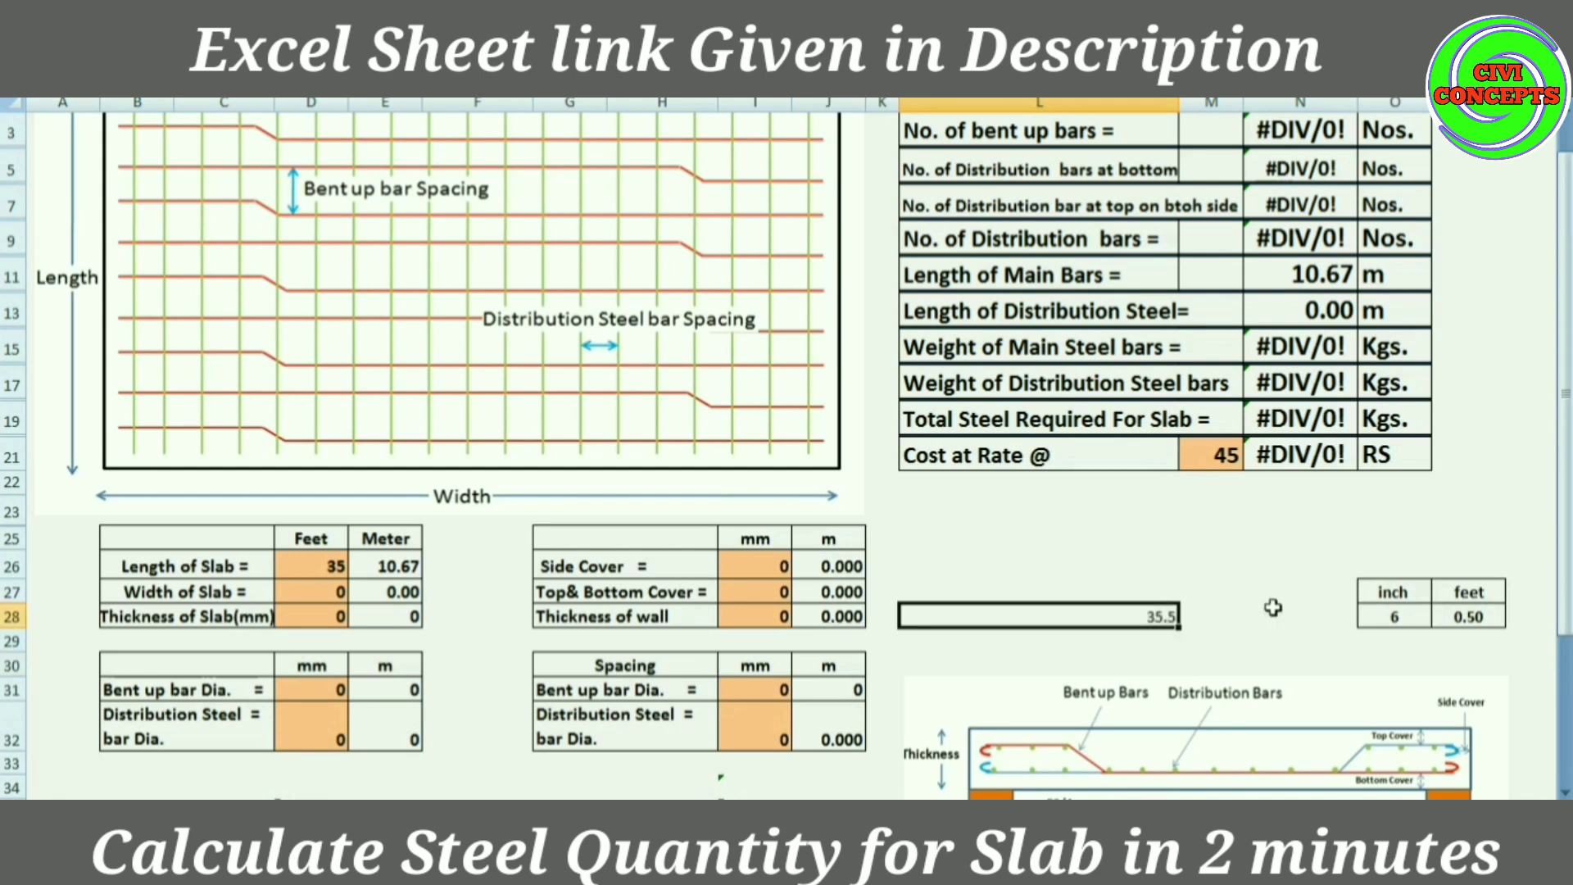
pyautogui.click(1419, 622)
pyautogui.write('8')
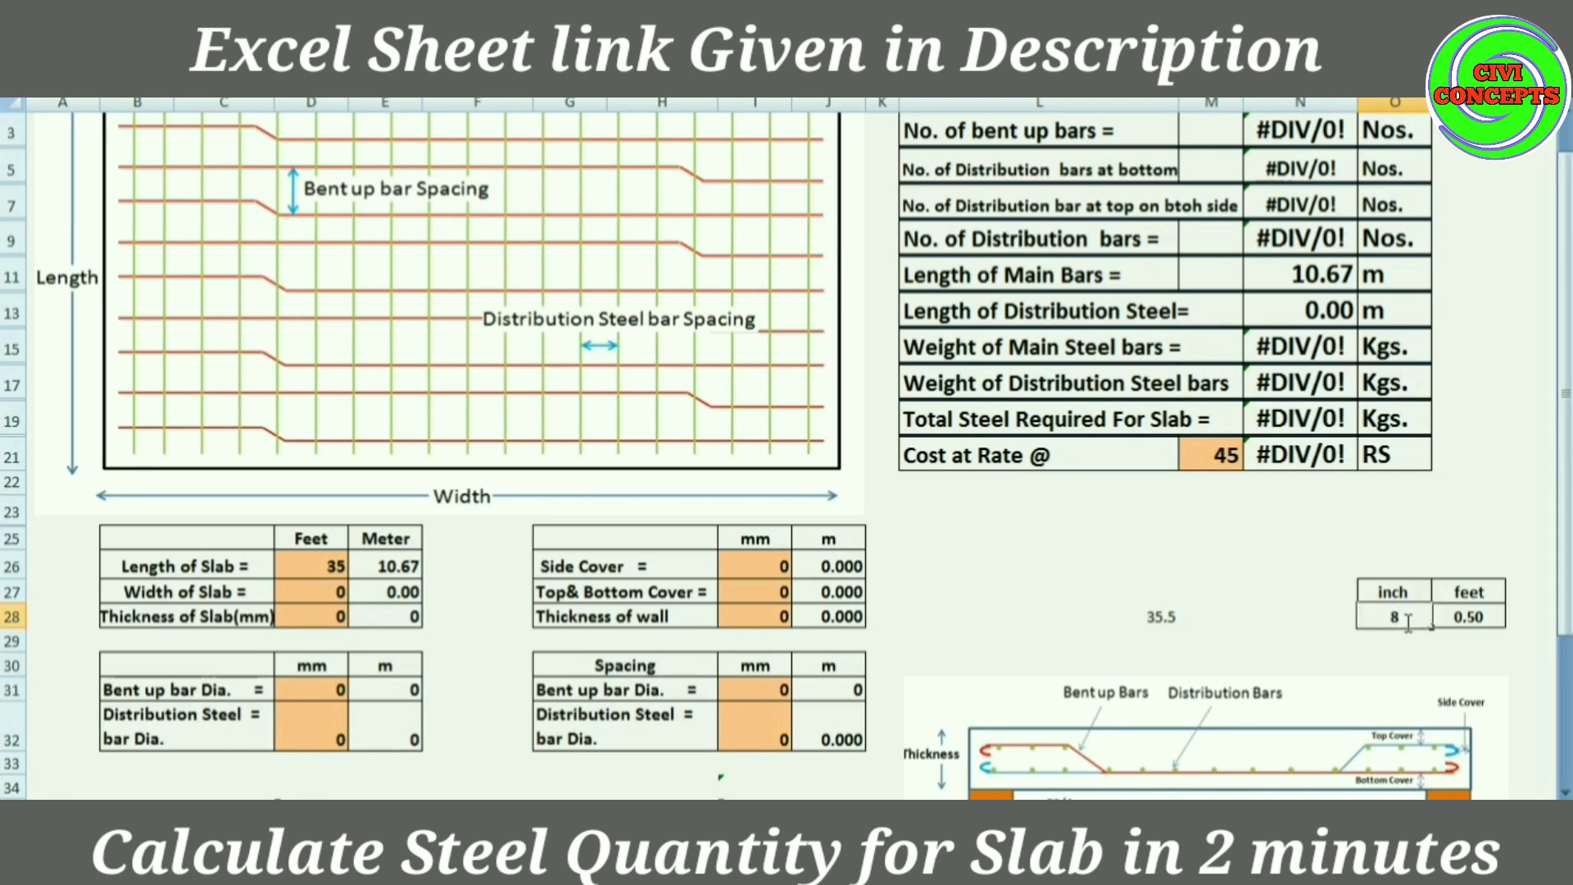
pyautogui.click(1493, 638)
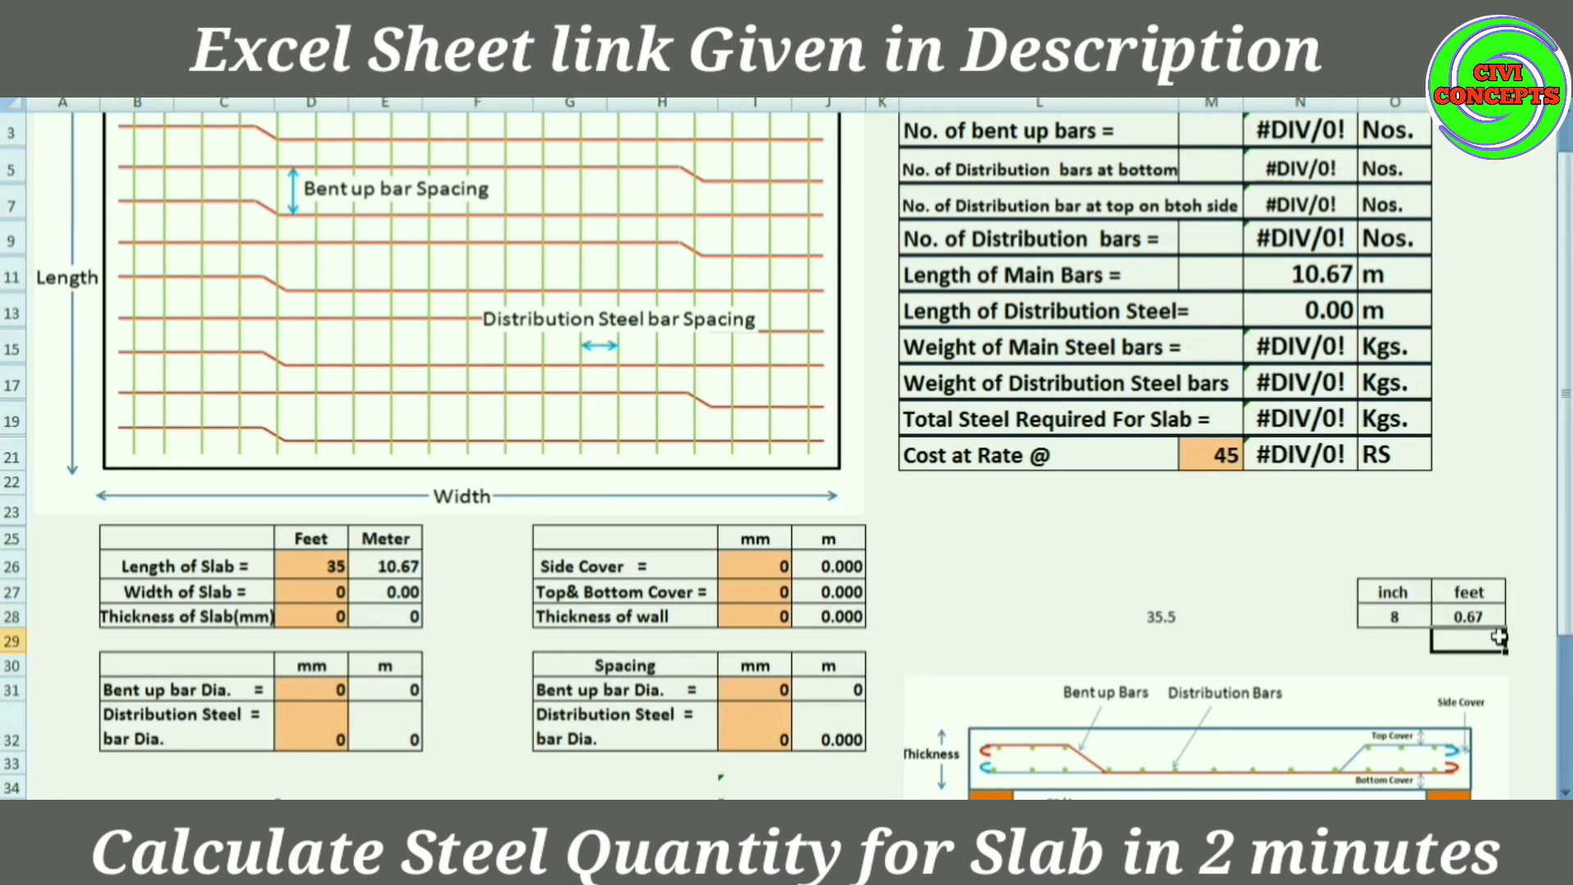
# Step: Change the scratch value in L28 to 35.67, then clear the cell
pyautogui.click(1211, 616)
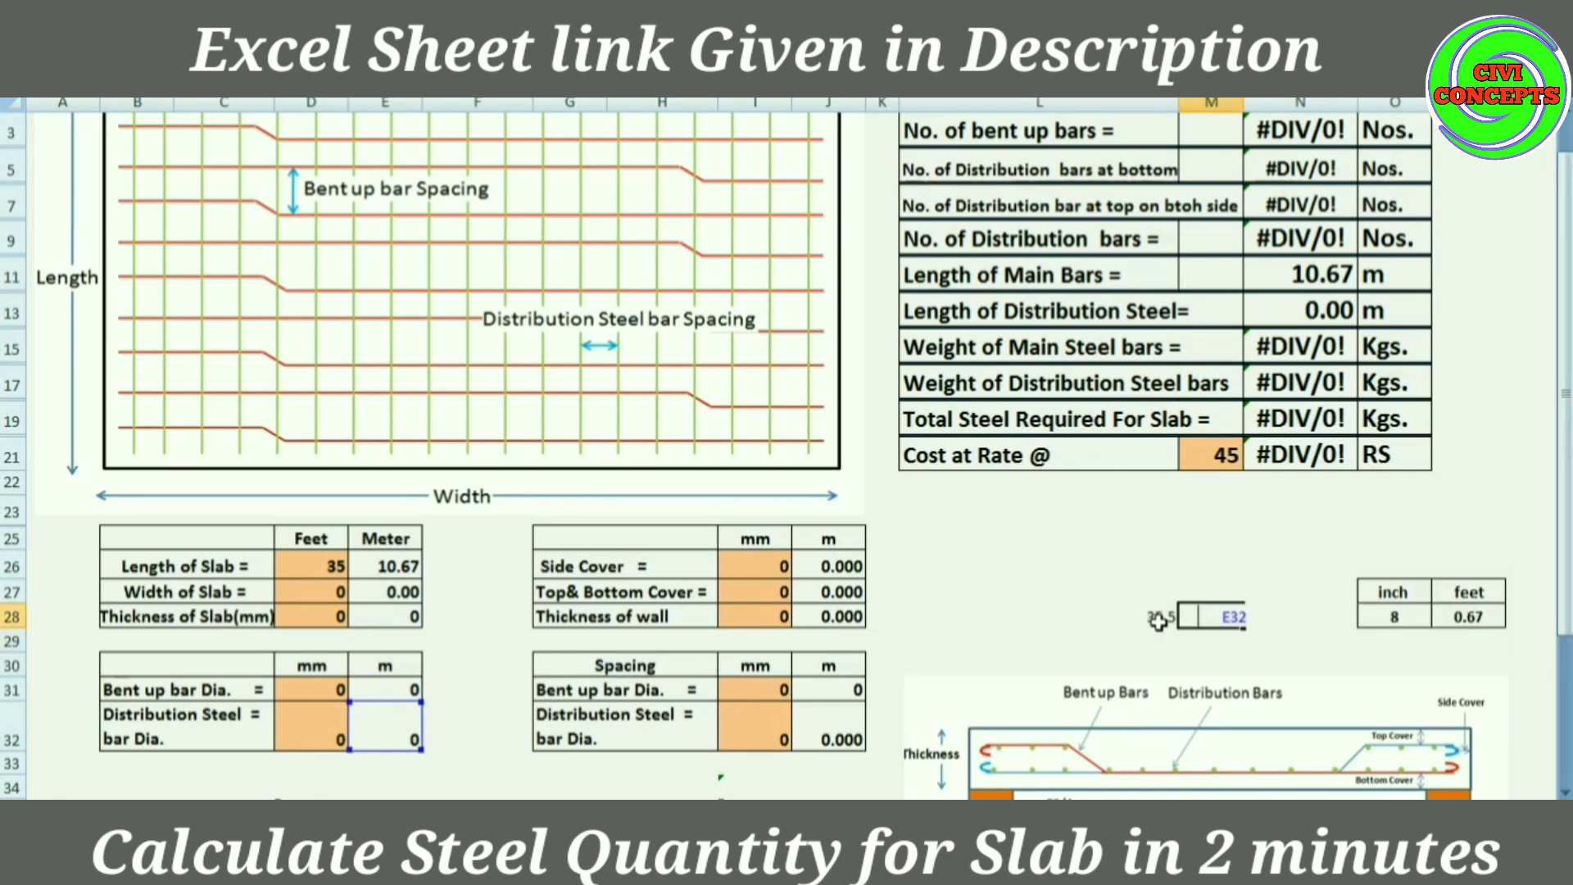
pyautogui.click(1157, 619)
pyautogui.doubleClick(1157, 619)
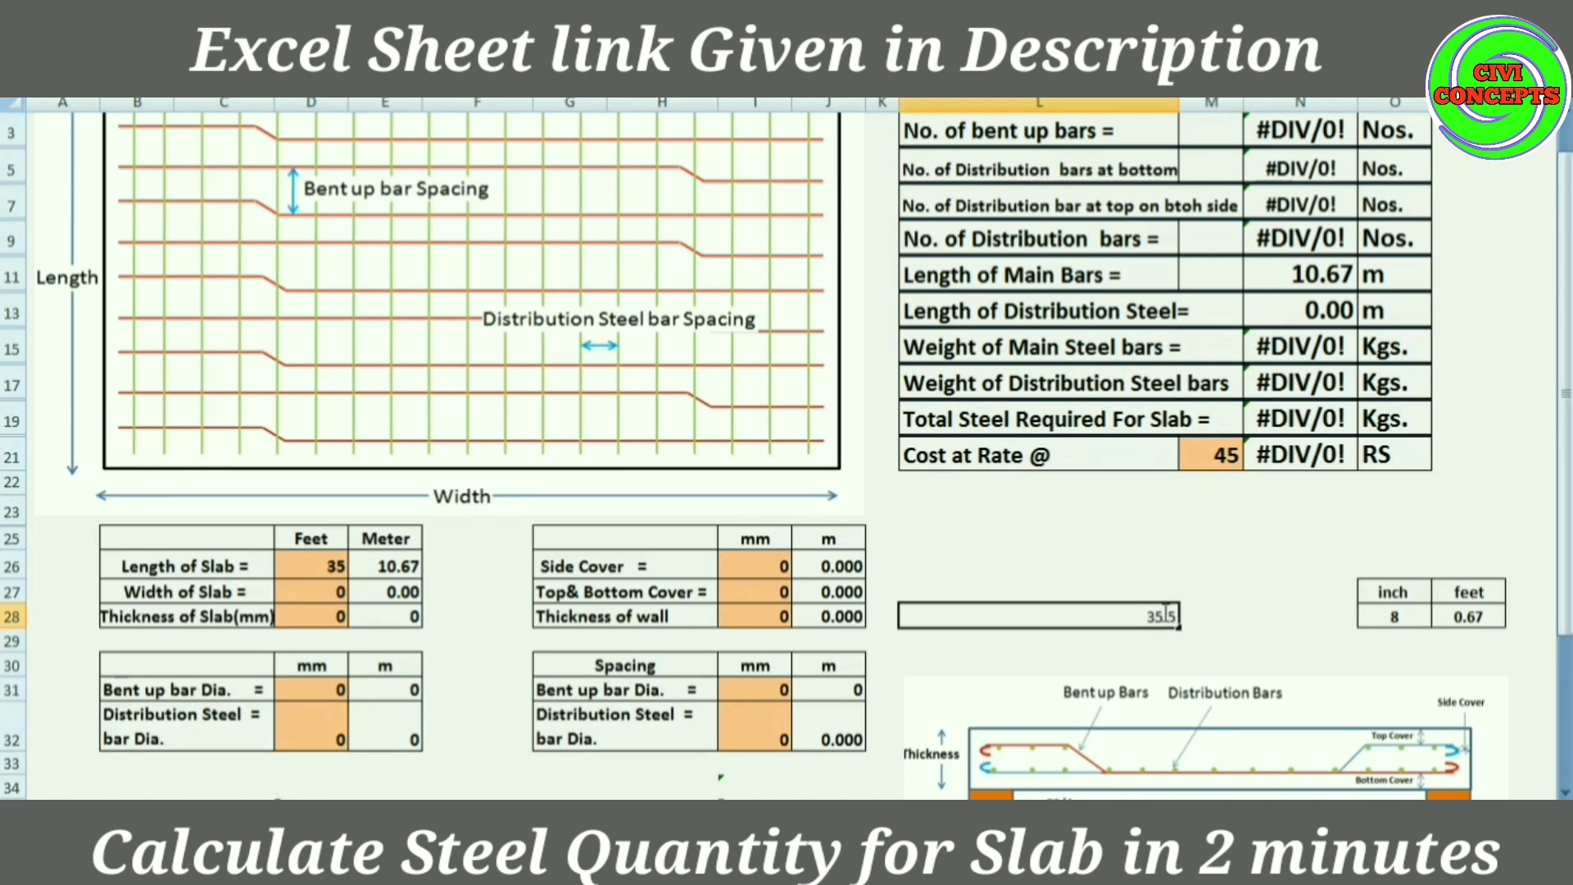
pyautogui.press('BackSpace')
pyautogui.press('BackSpace')
pyautogui.write('.67')
pyautogui.press('Return')
pyautogui.click(1145, 609)
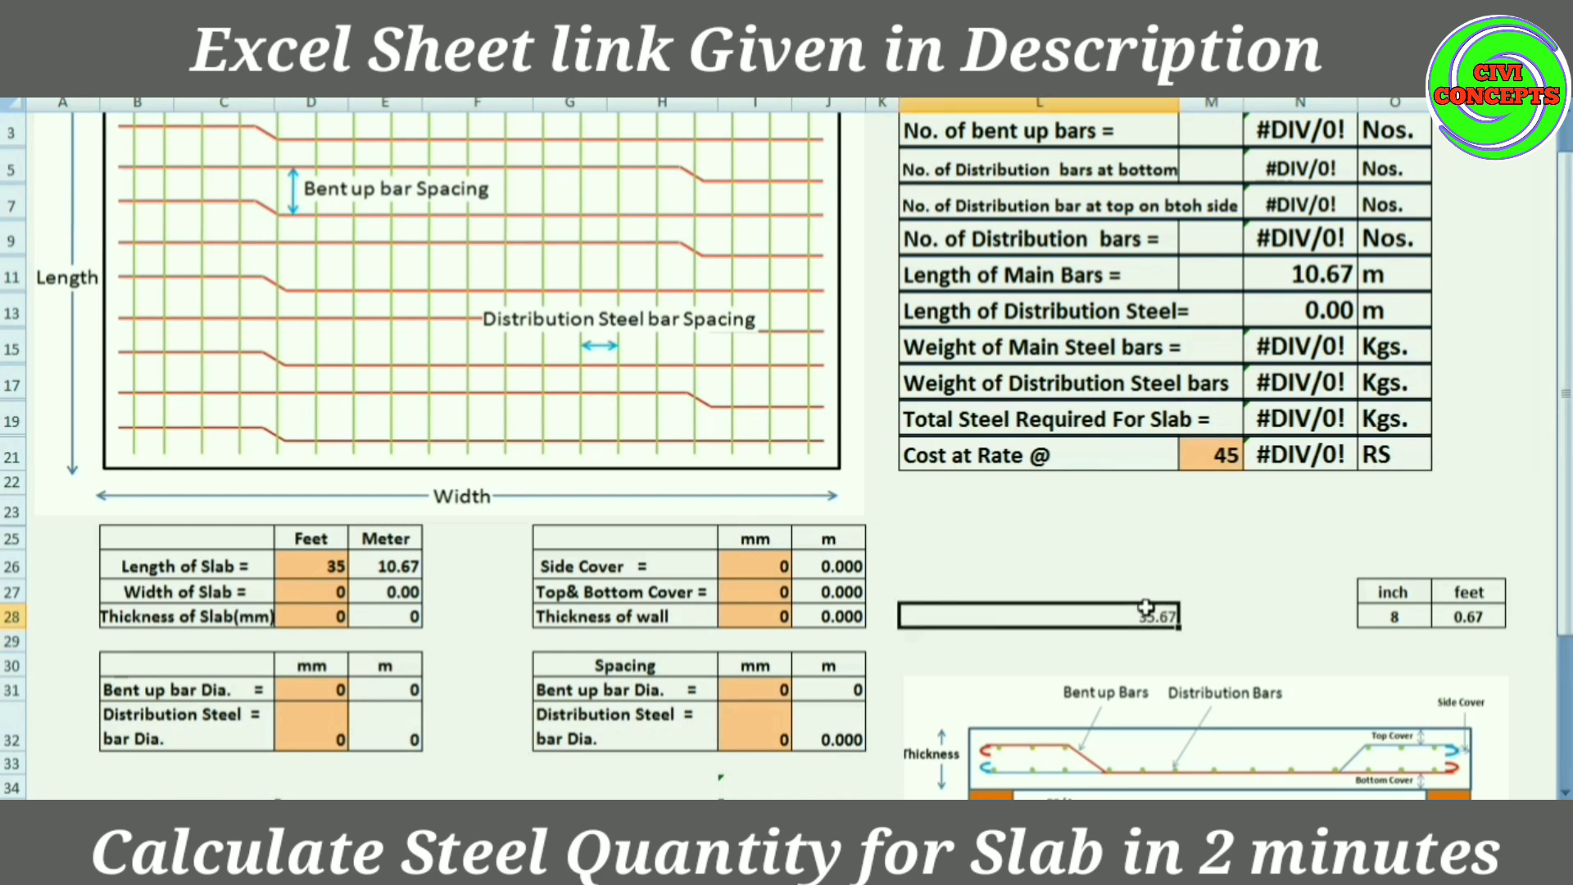
pyautogui.press('Delete')
pyautogui.click(336, 565)
# Step: Move the section picture up and set the slab width to 14 ft
pyautogui.moveTo(1272, 755); pyautogui.dragTo(1289, 636)
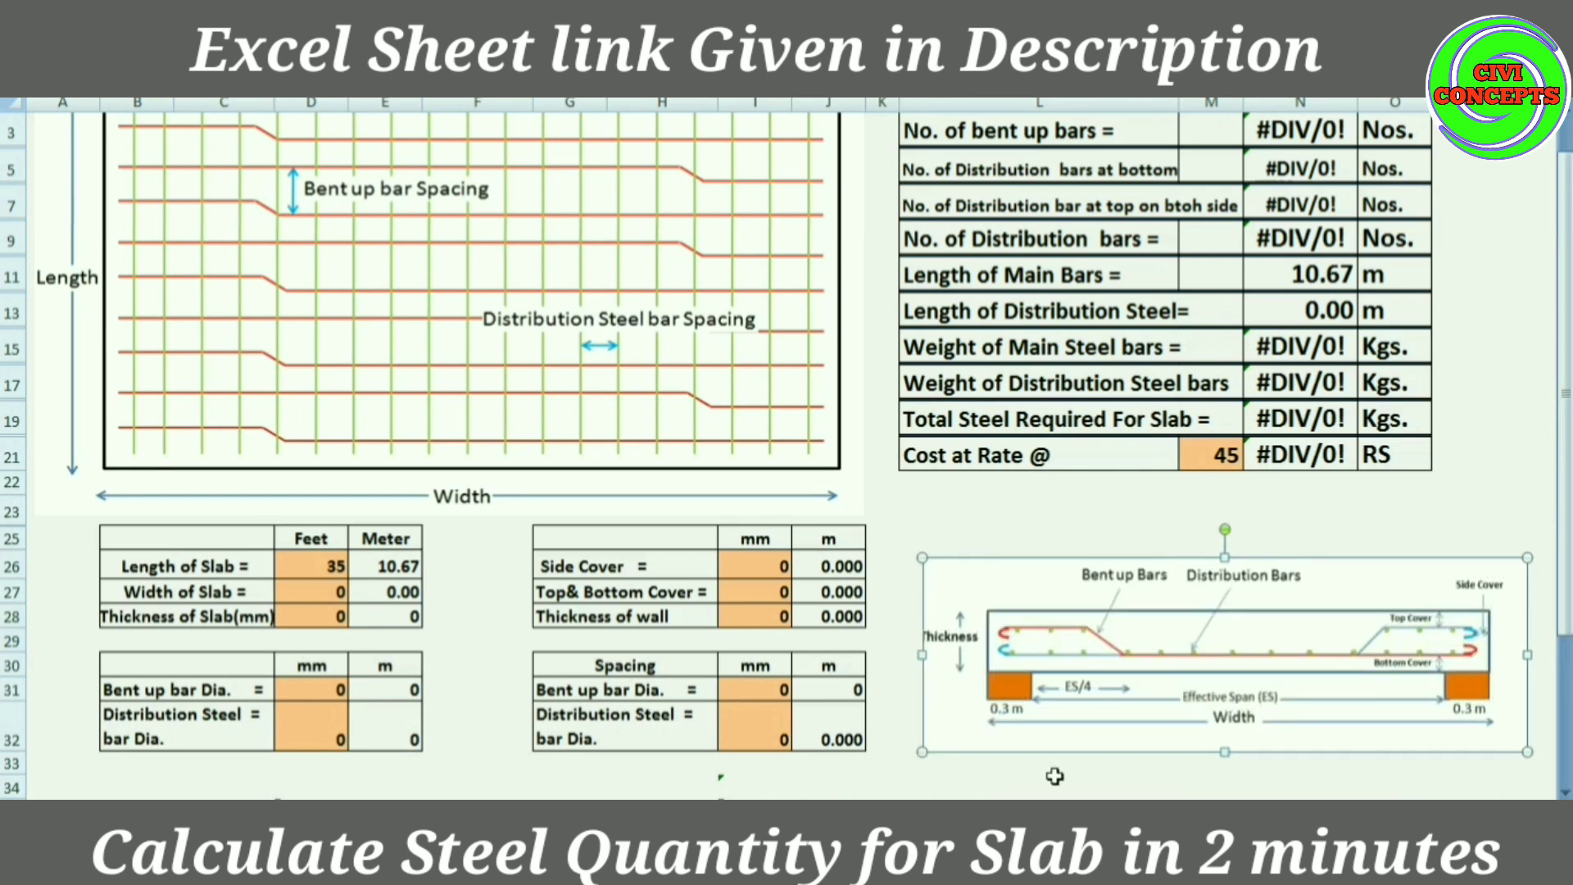
pyautogui.click(327, 566)
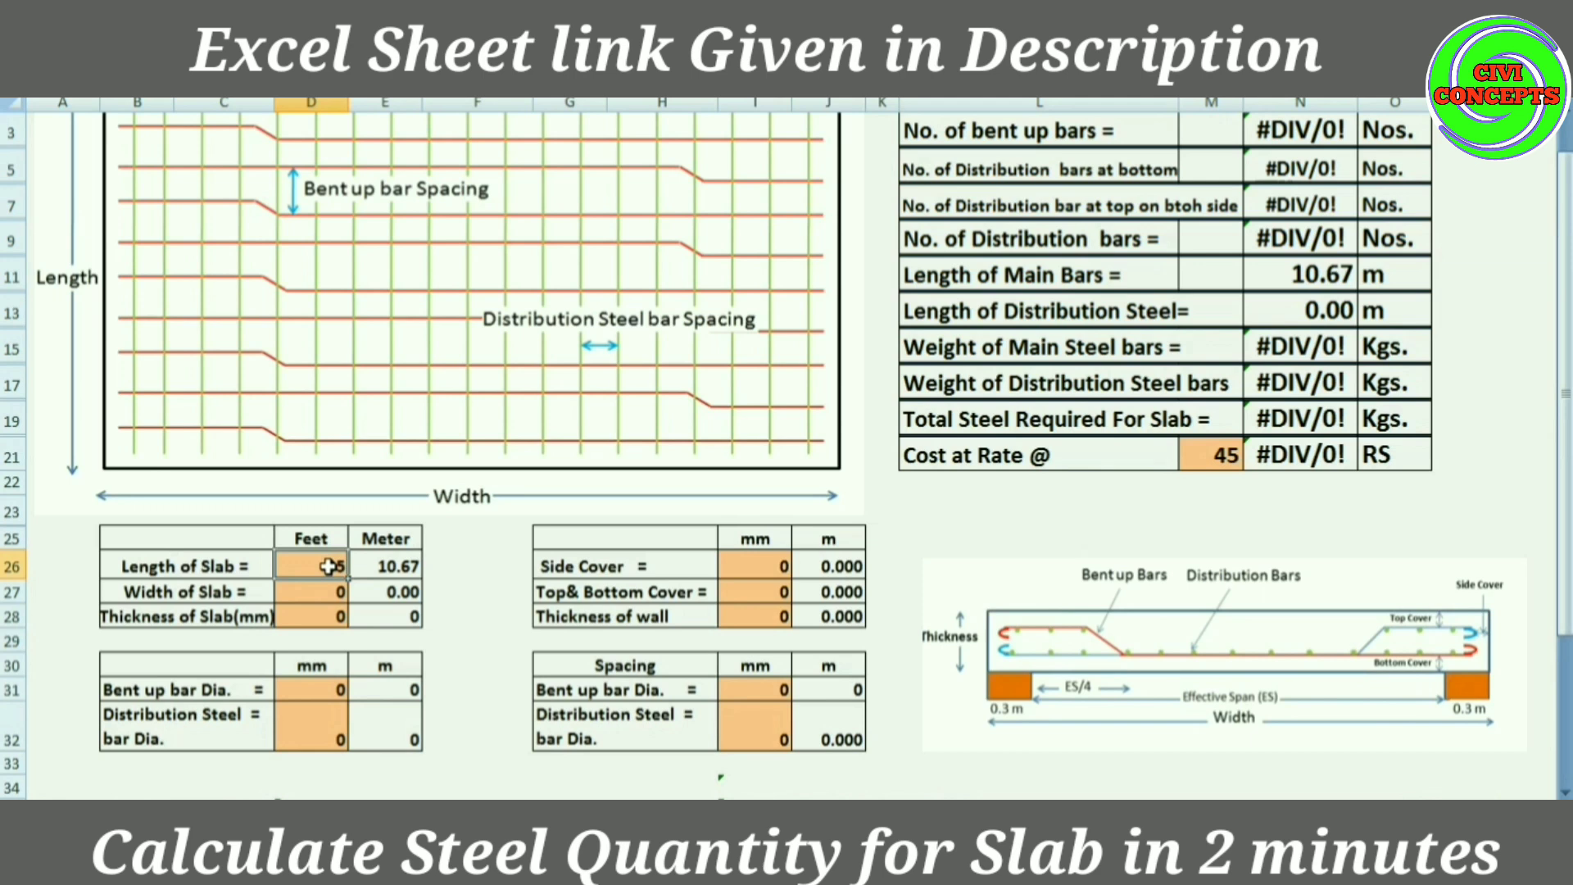
pyautogui.click(326, 593)
pyautogui.write('14')
pyautogui.press('Return')
pyautogui.click(463, 617)
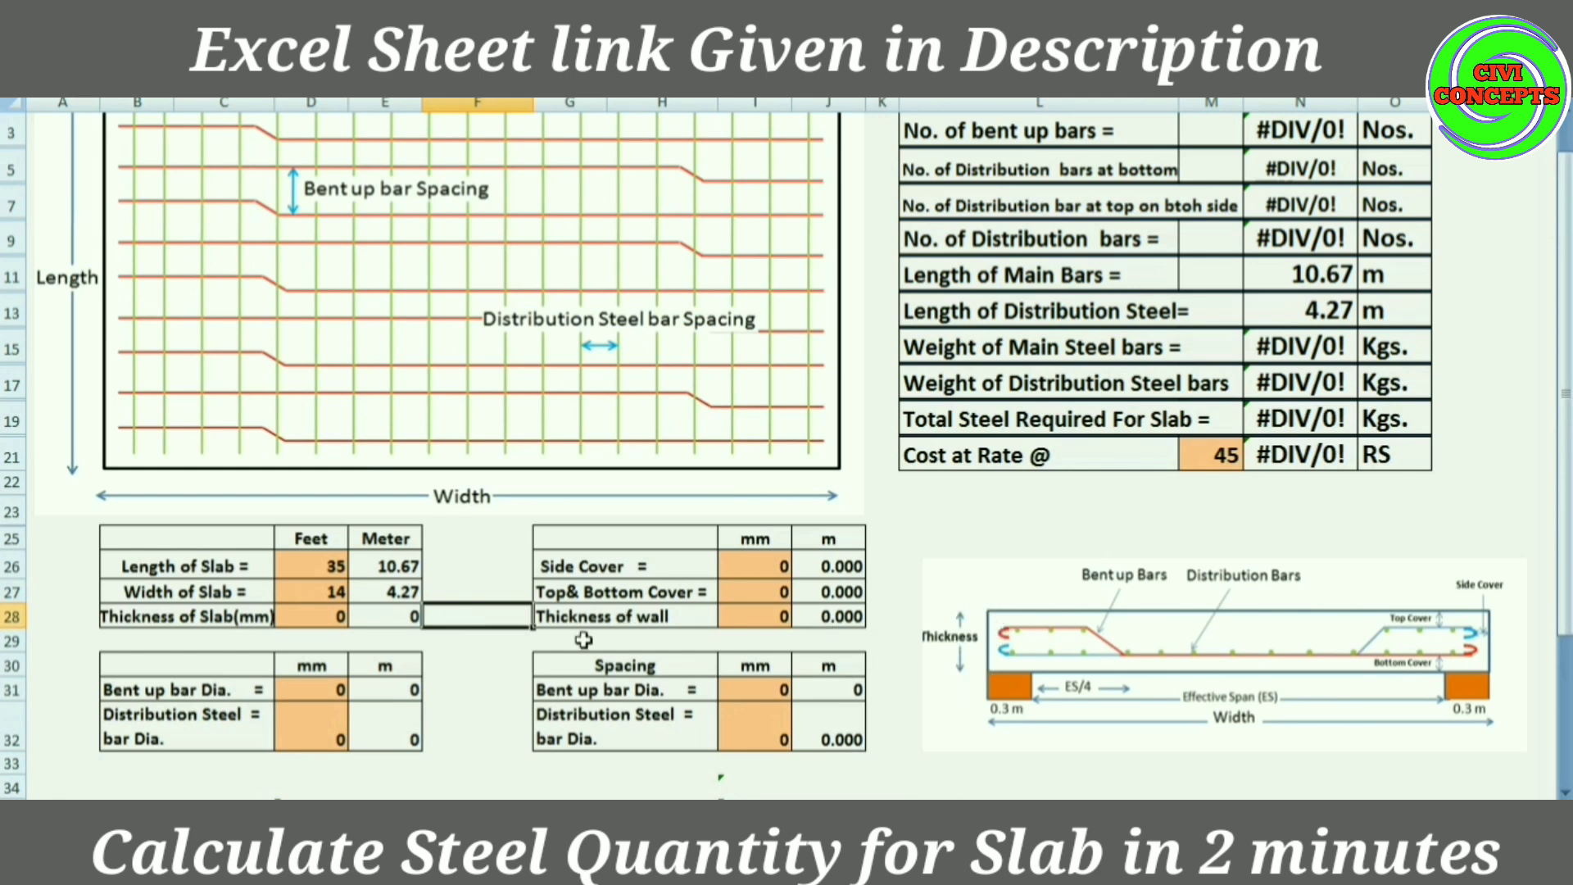
# Step: Set 130 mm slab thickness, 12 mm bent-up and 8 mm distribution bar diameters
pyautogui.click(325, 614)
pyautogui.write('13')
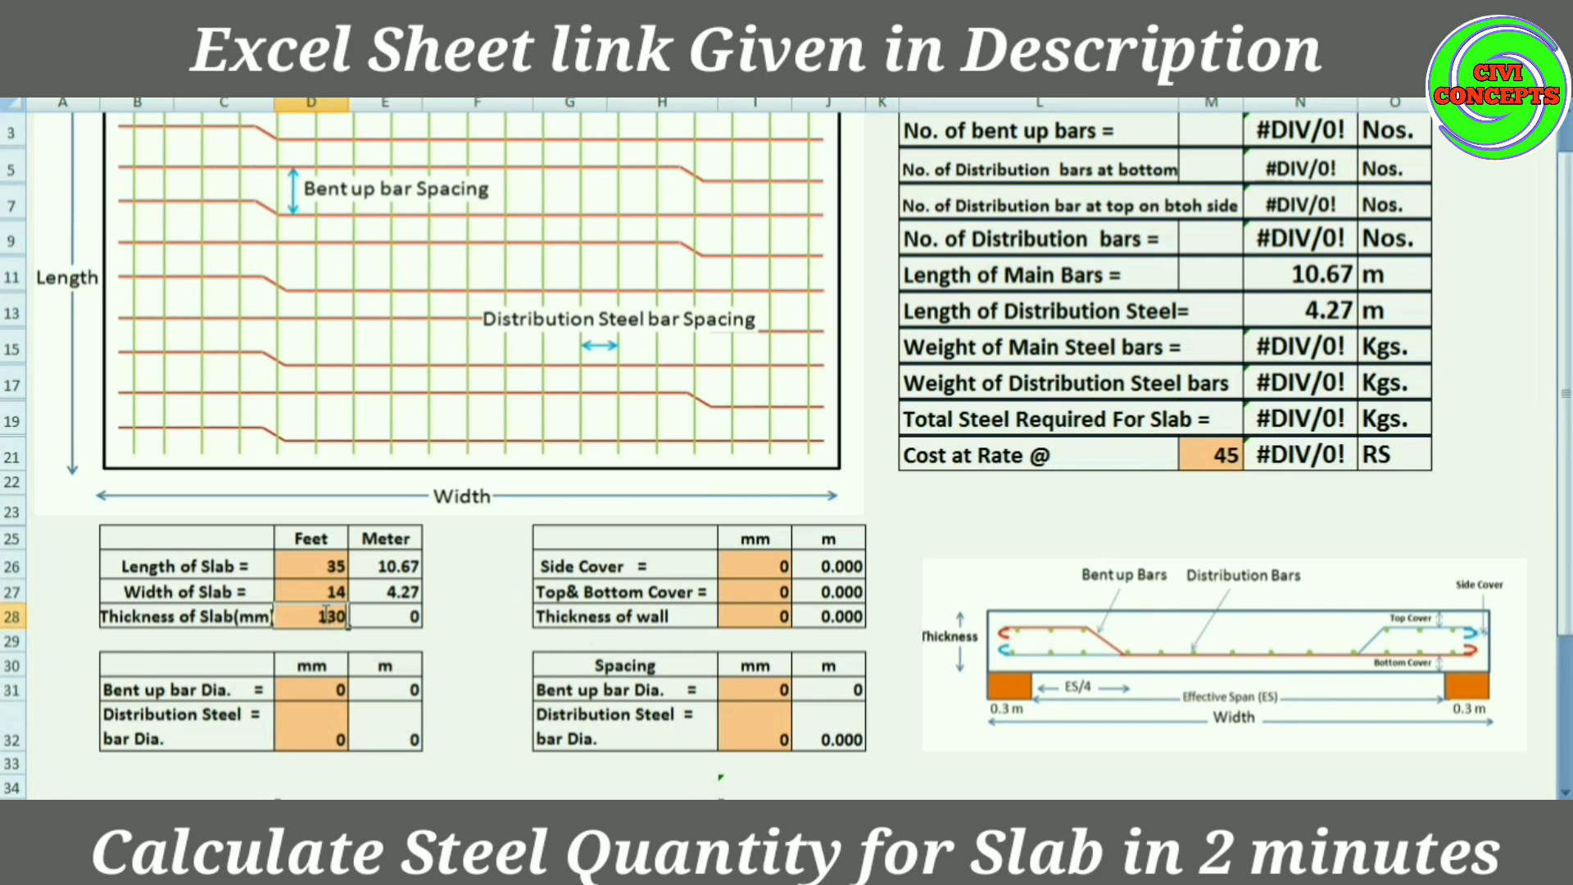
pyautogui.click(470, 601)
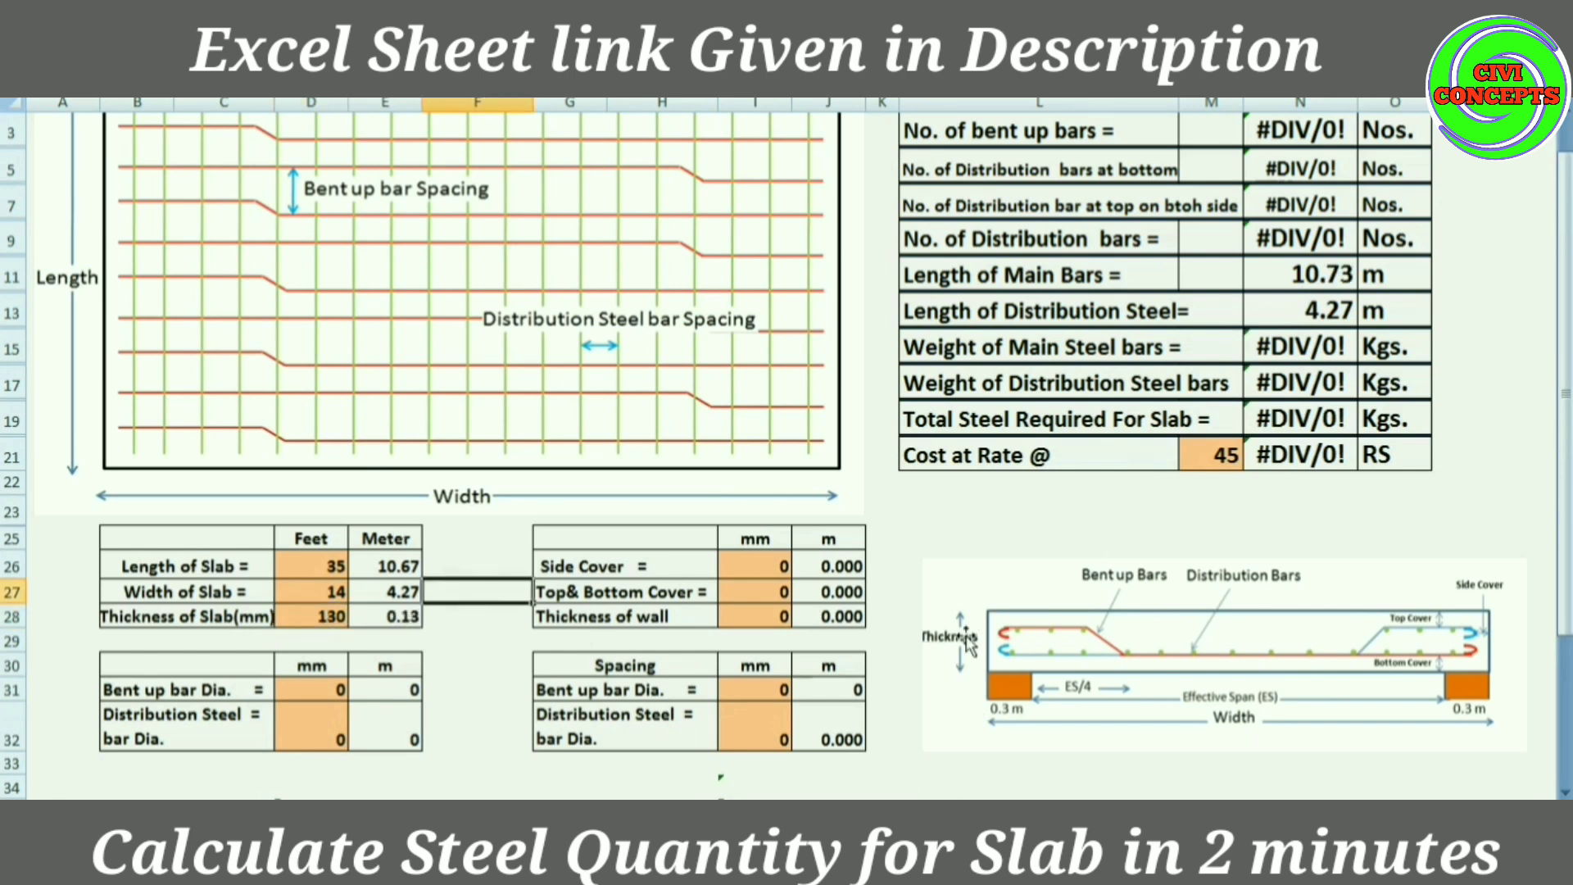
pyautogui.click(333, 616)
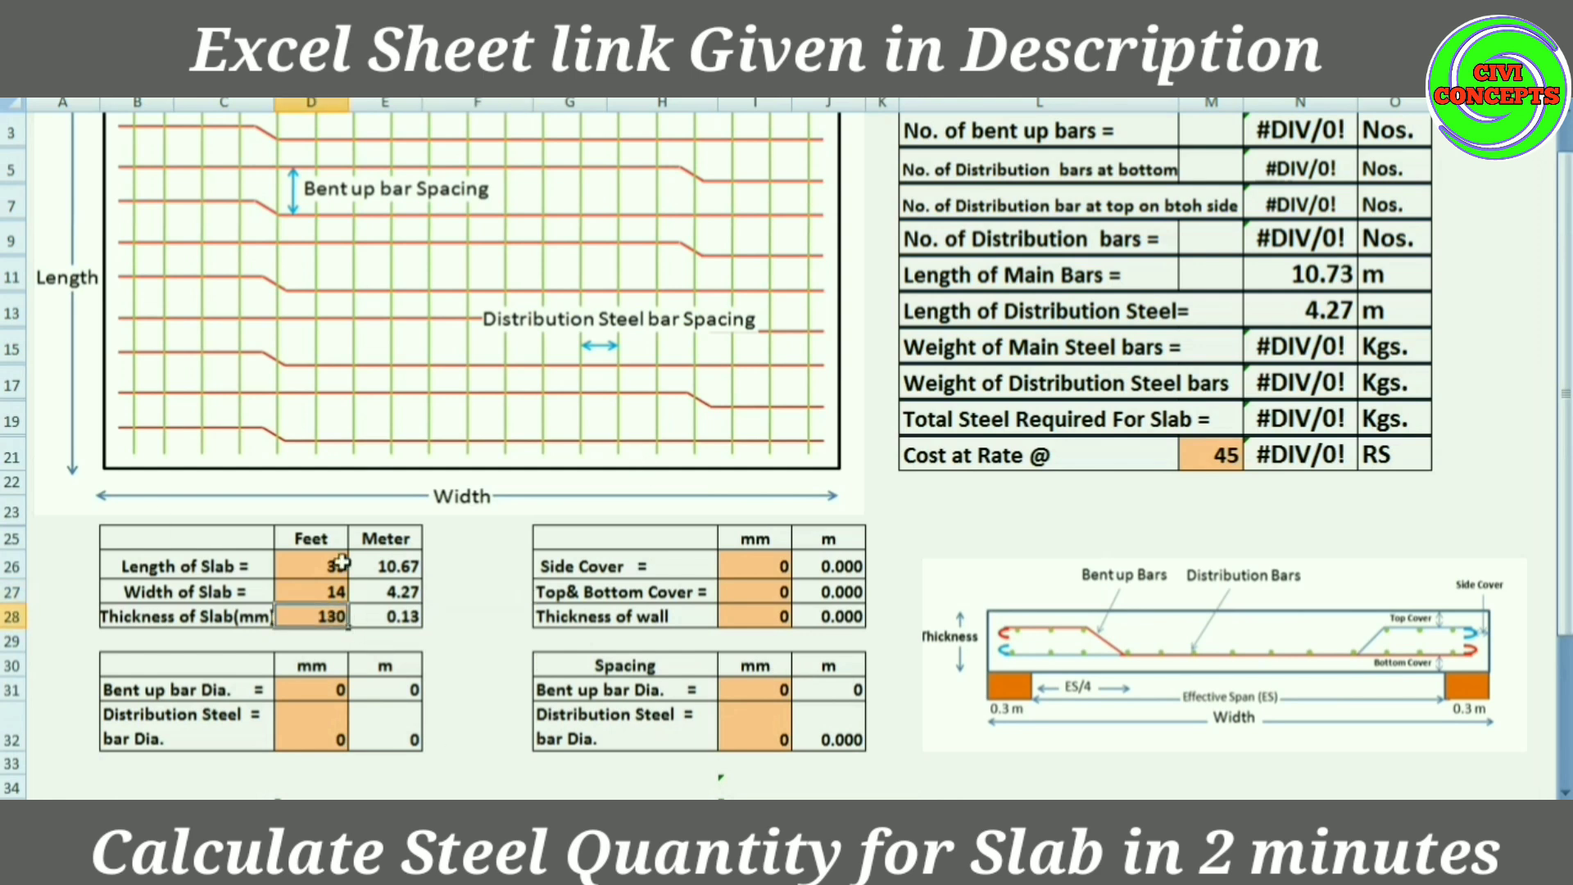
pyautogui.click(326, 693)
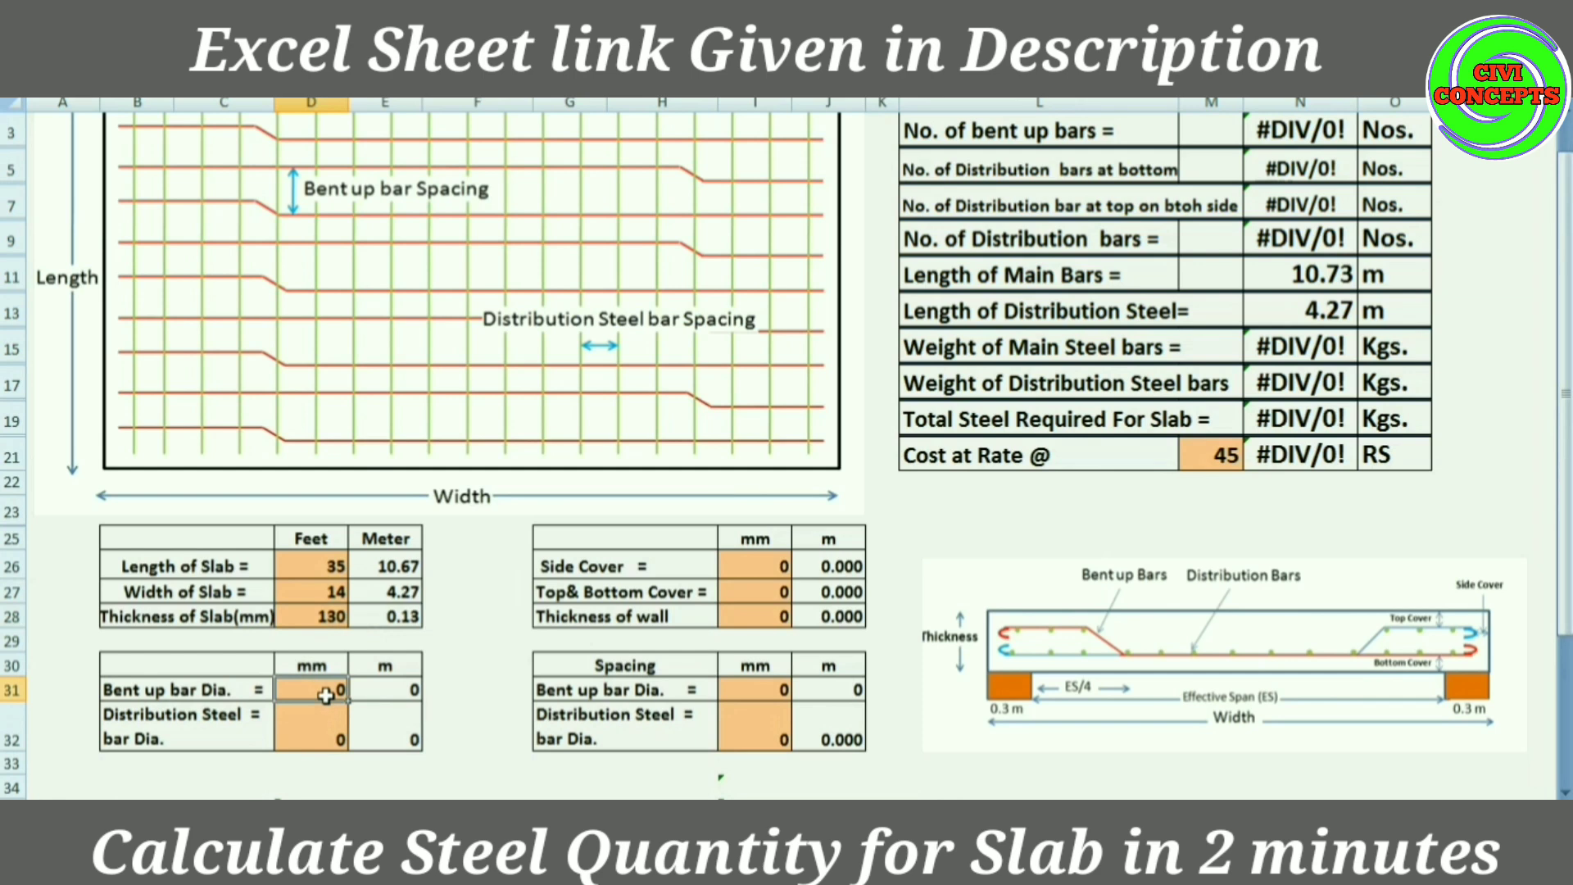
pyautogui.write('12')
pyautogui.click(521, 617)
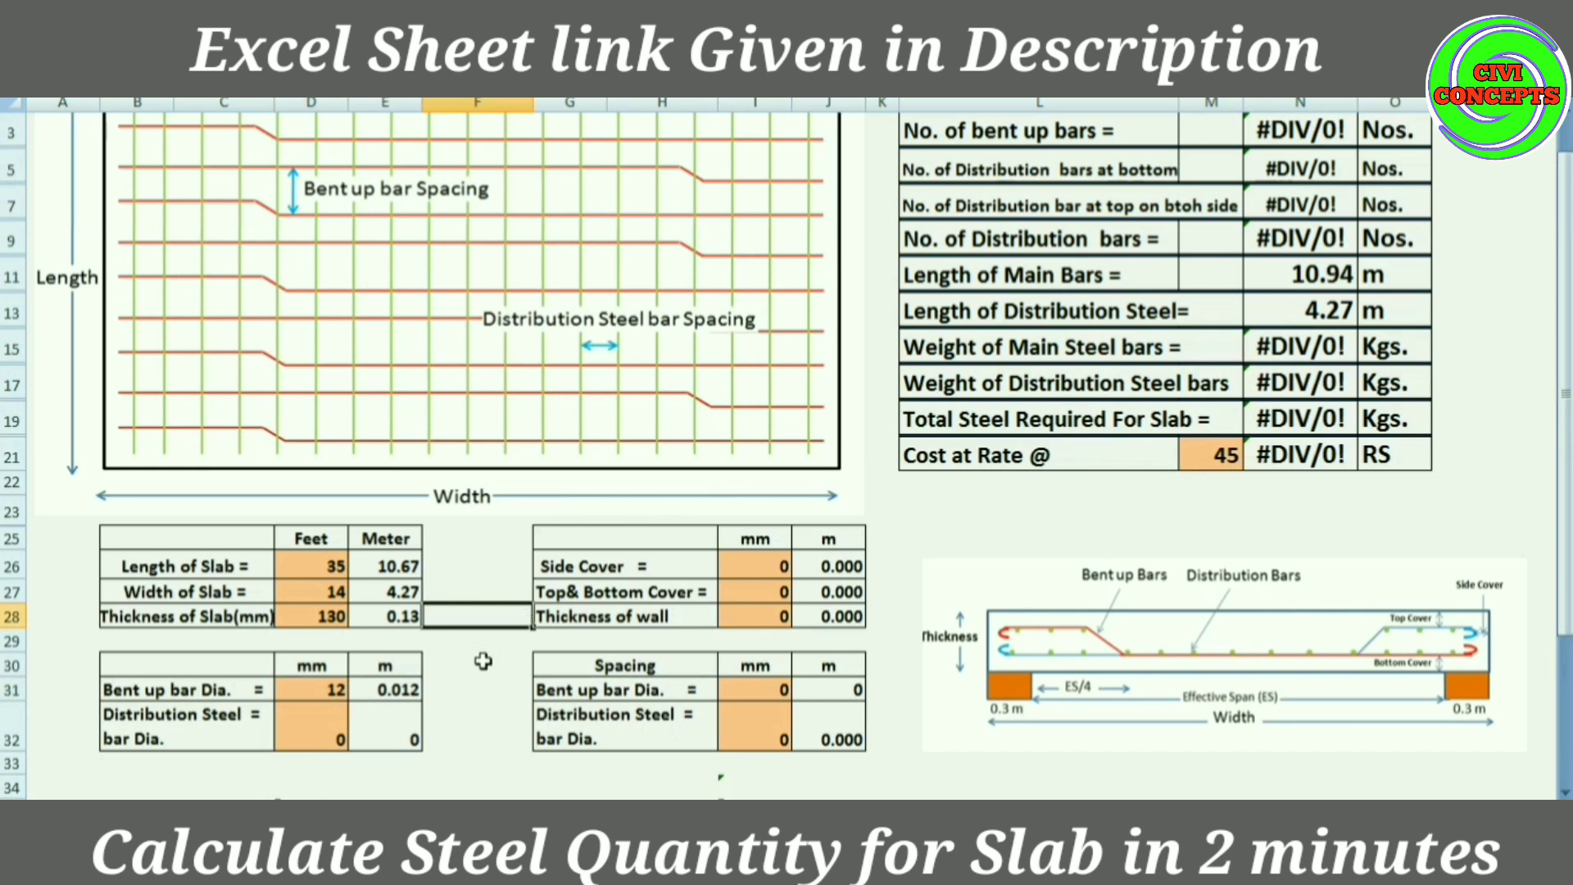
pyautogui.click(297, 740)
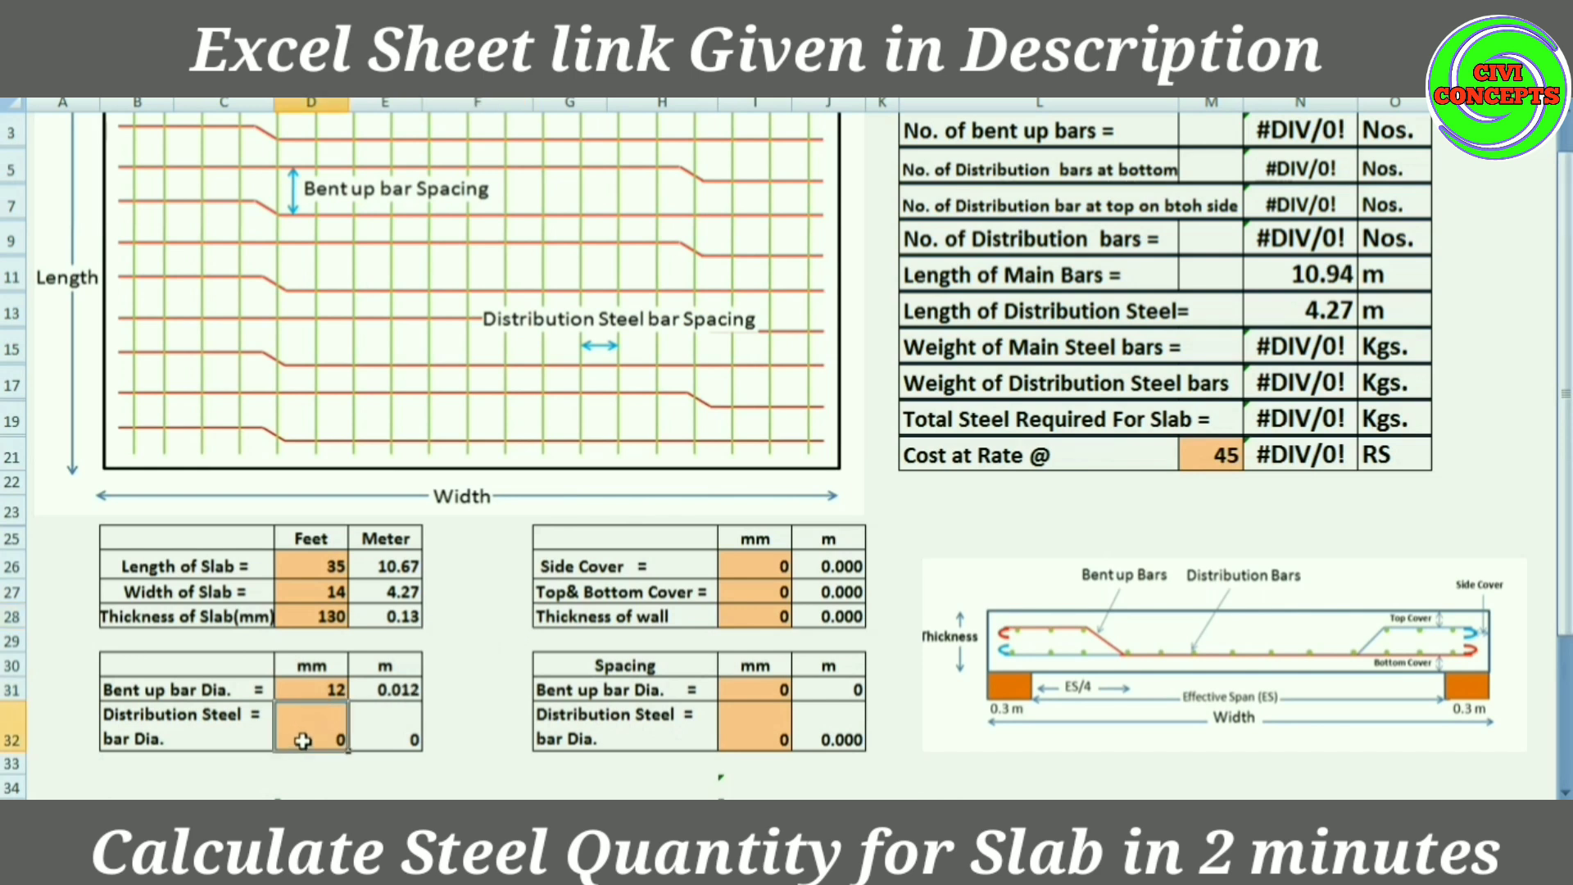
pyautogui.write('8')
pyautogui.click(499, 644)
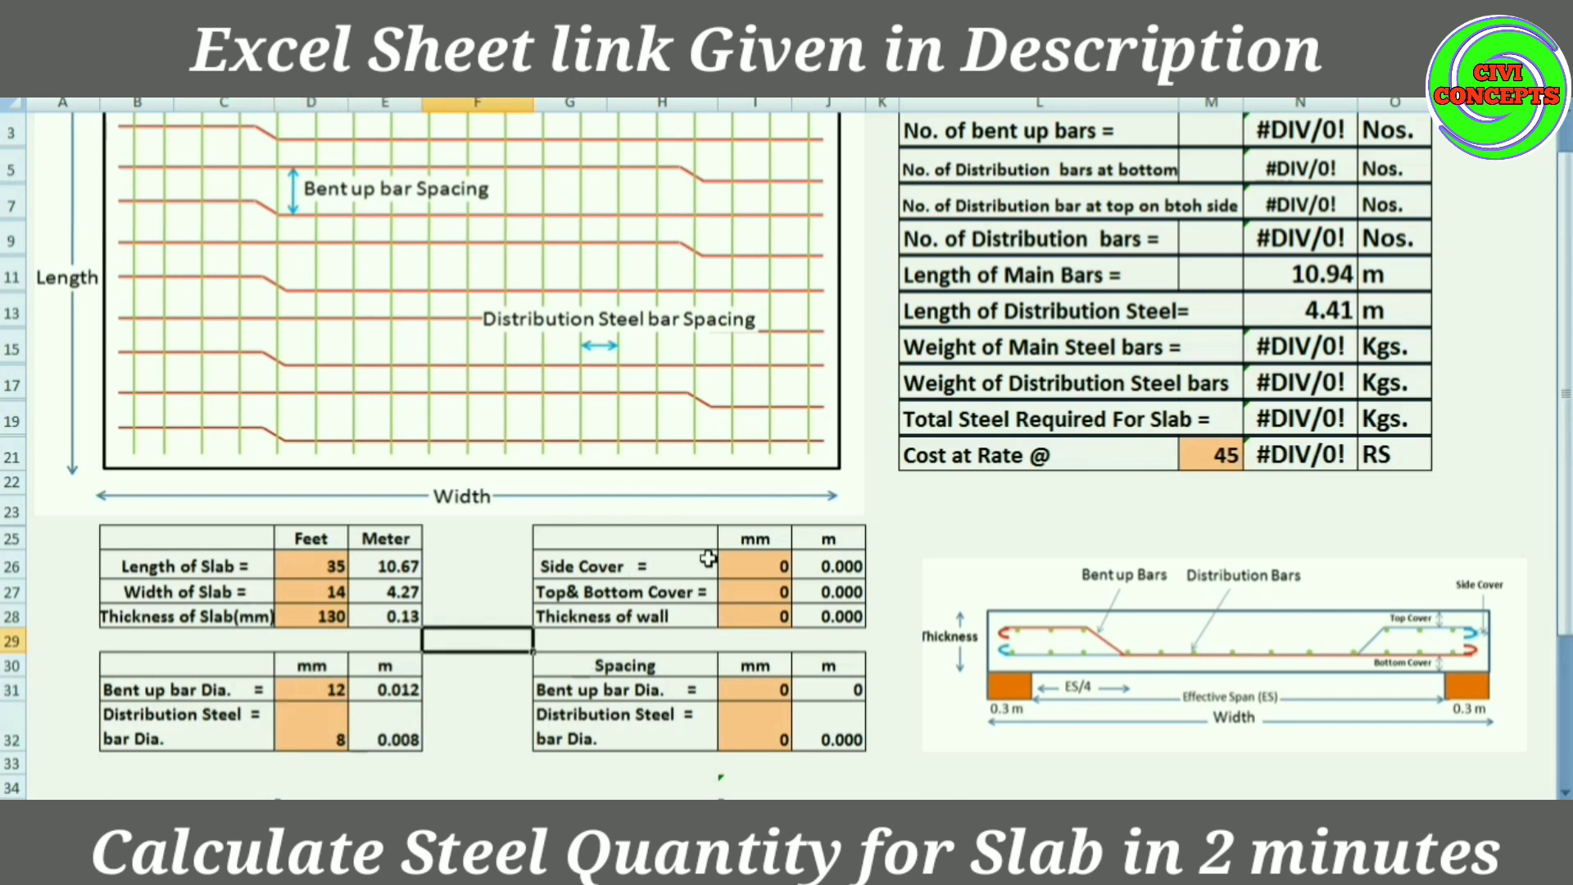
pyautogui.click(775, 564)
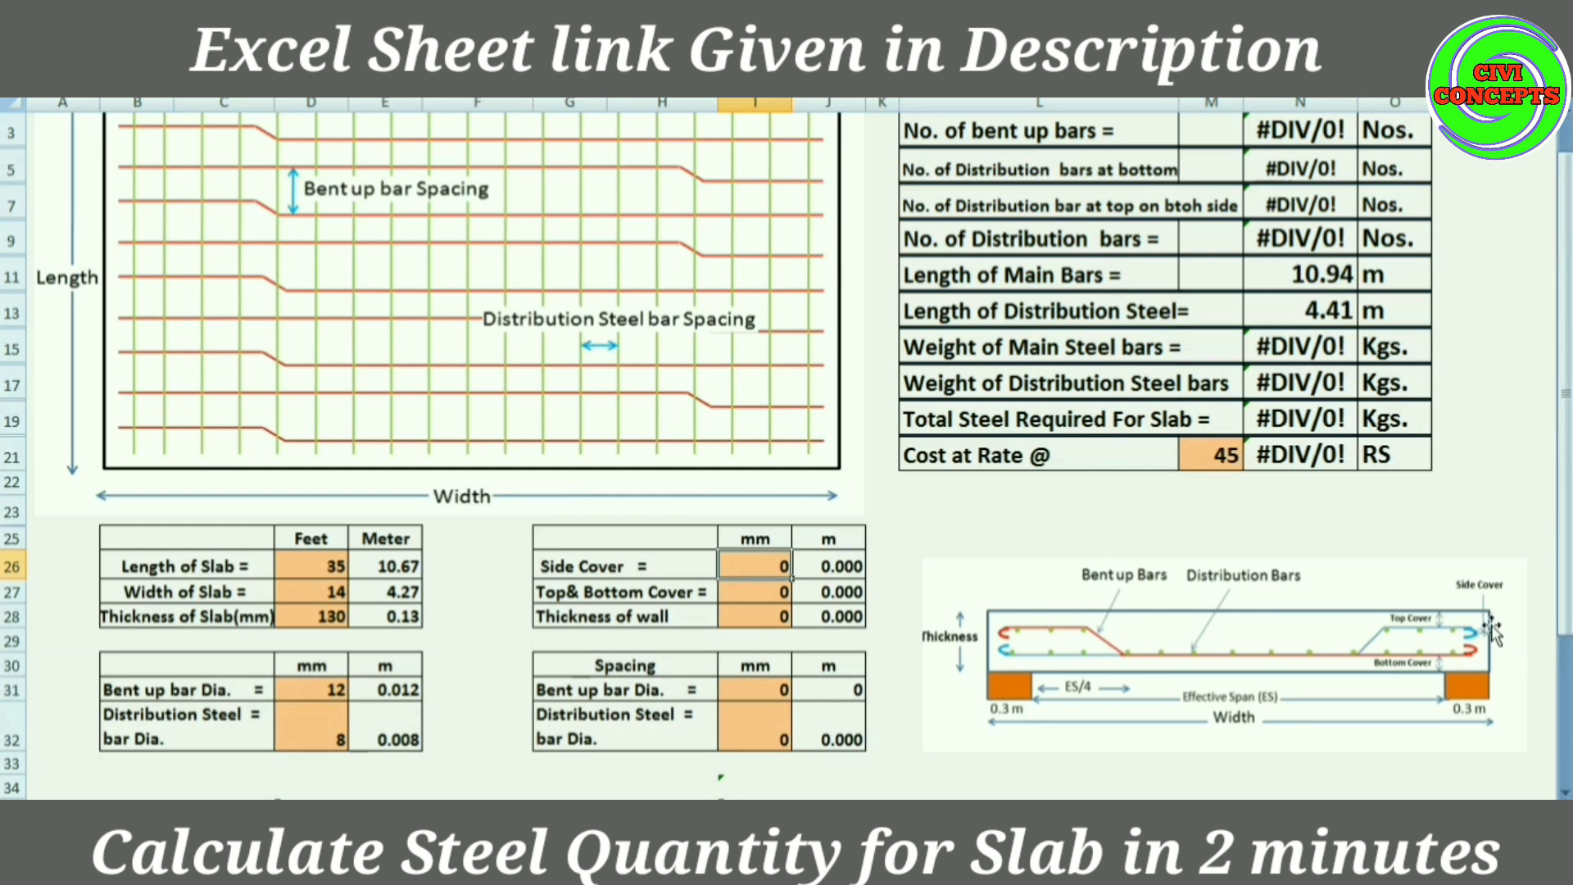
# Step: Set side cover to 50 mm and top/bottom cover to 20 mm
pyautogui.write('5')
pyautogui.click(766, 596)
pyautogui.write('2')
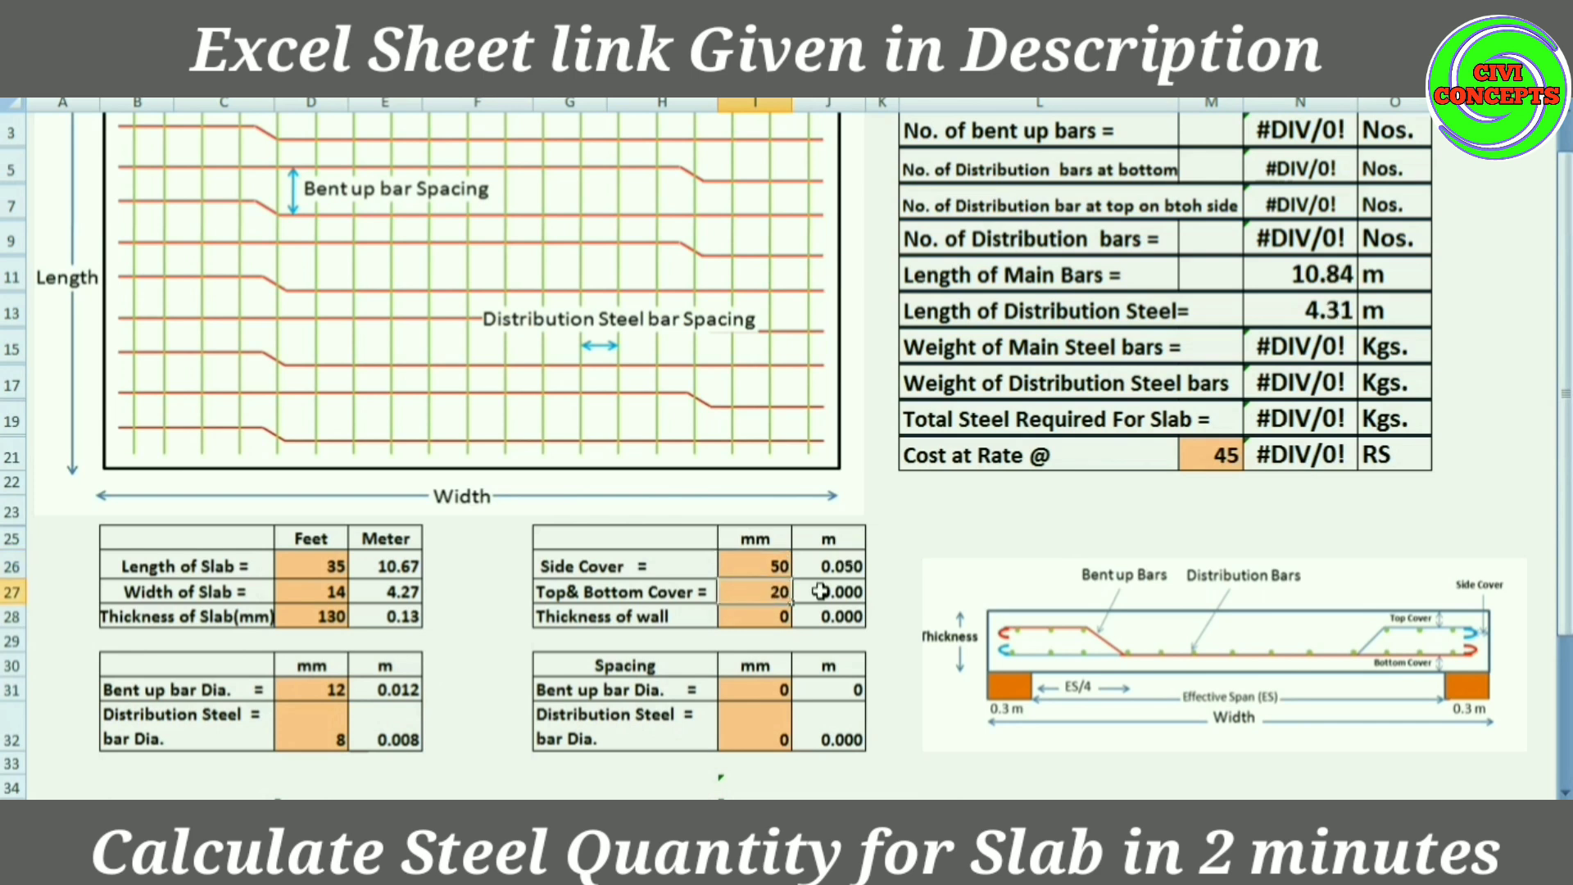
pyautogui.click(906, 516)
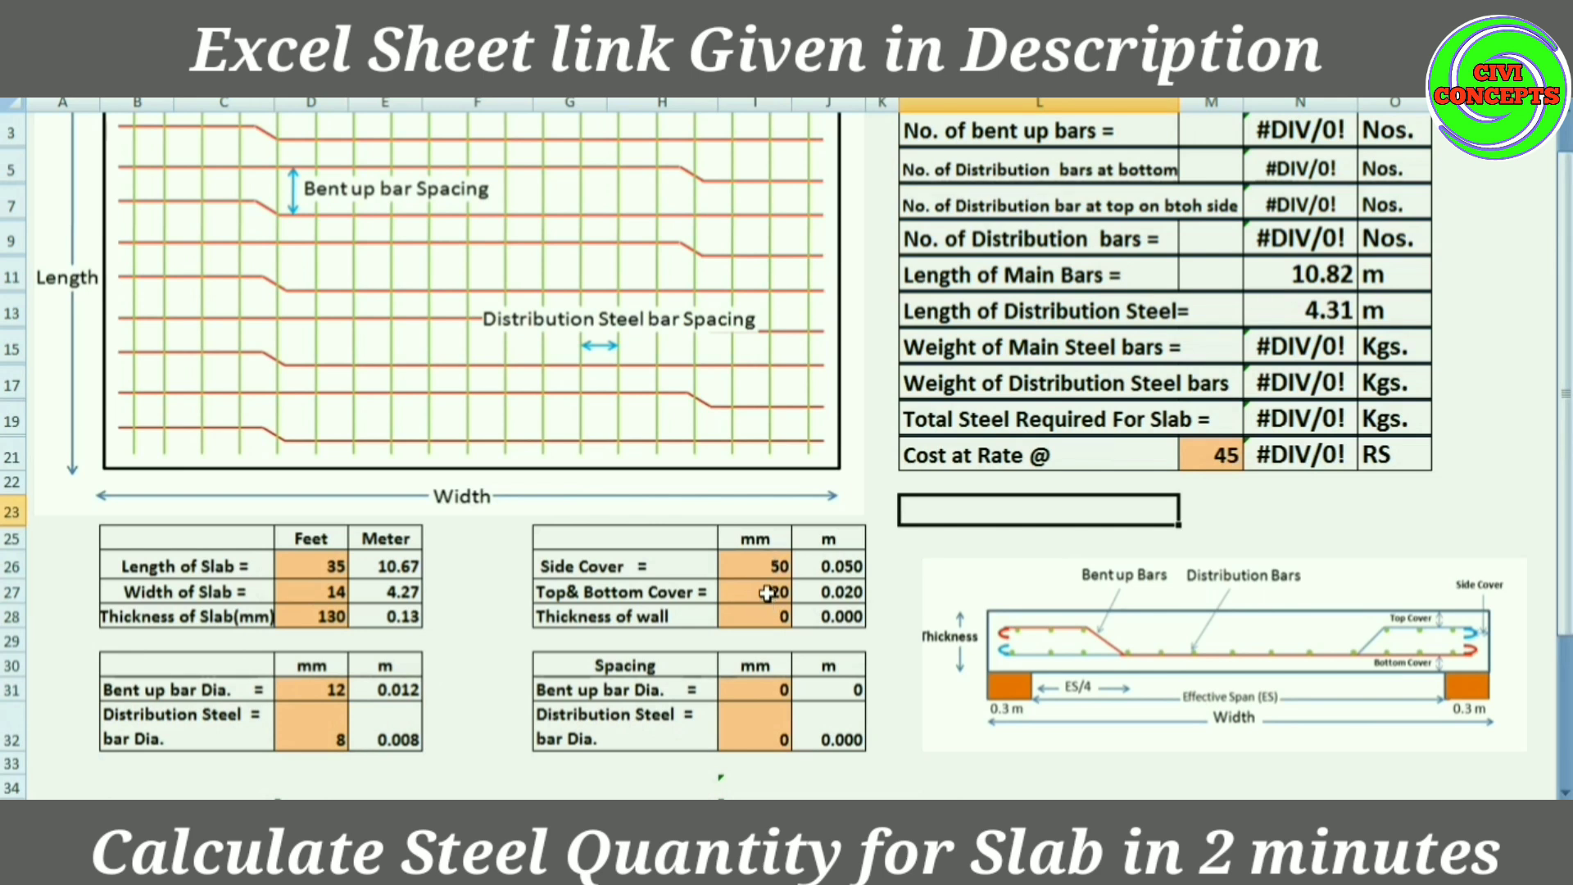
# Step: Enter 0.3 m wall thickness and 130 mm bent-up bar spacing
pyautogui.click(757, 616)
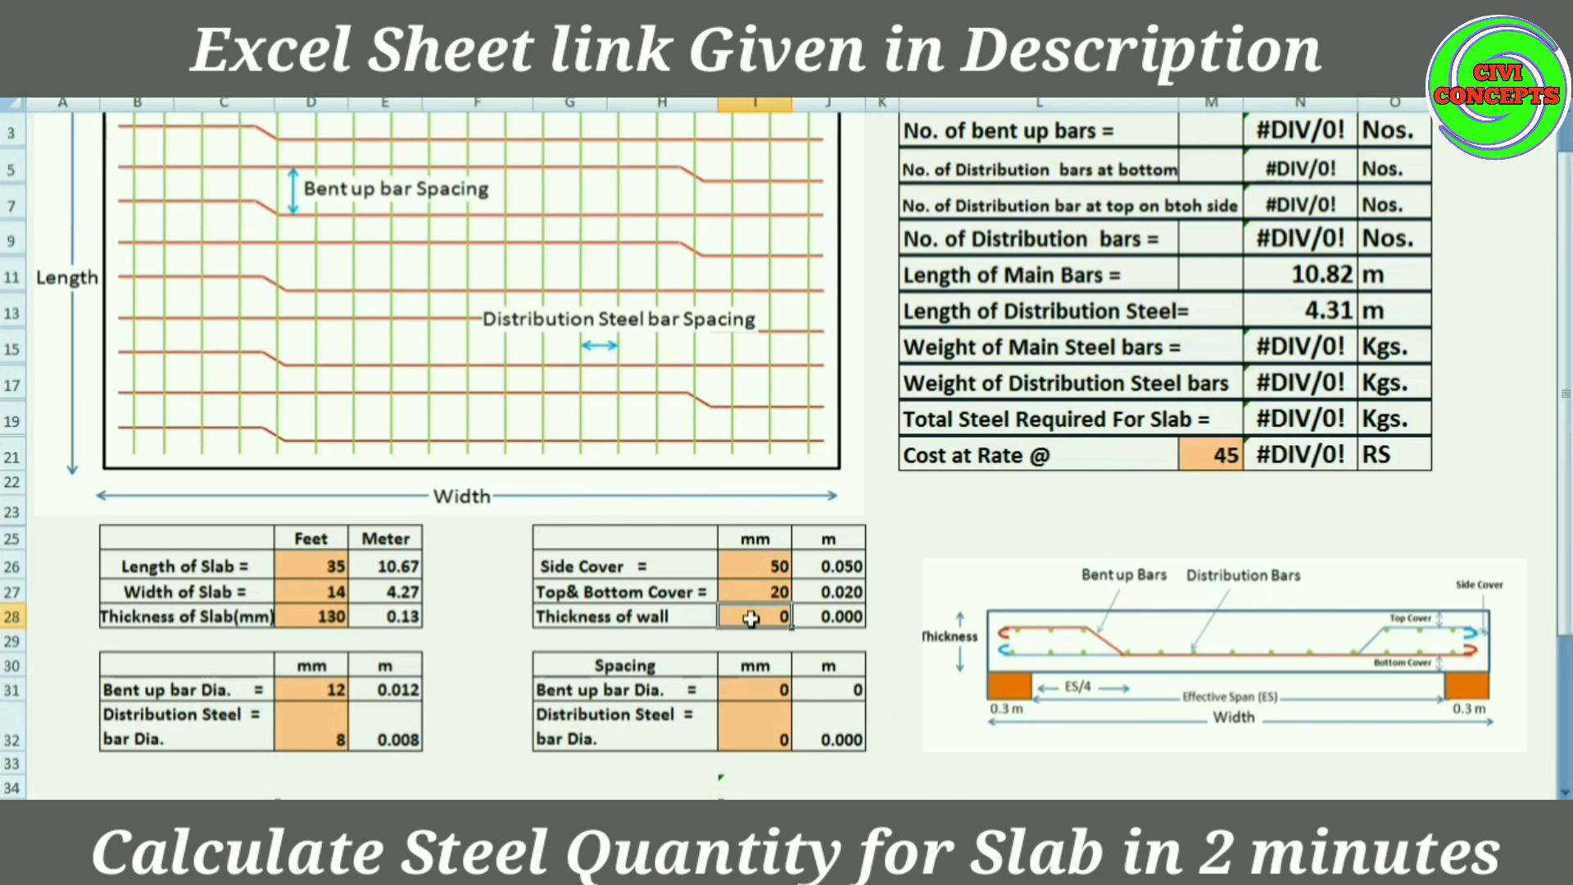
pyautogui.write('.3')
pyautogui.press('Return')
pyautogui.click(762, 615)
pyautogui.click(782, 697)
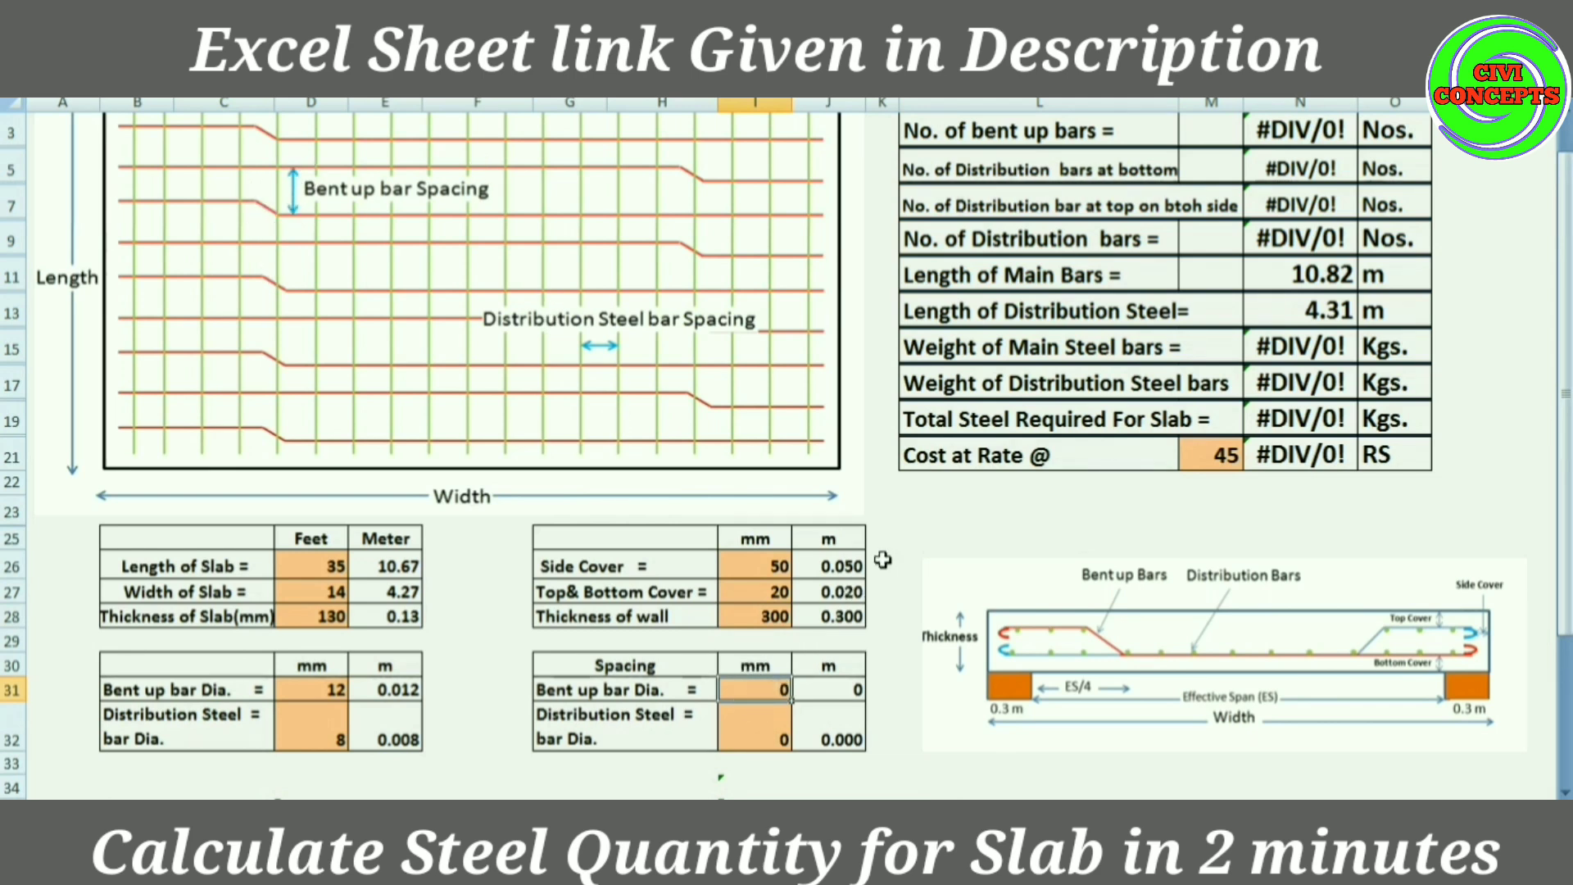
pyautogui.write('13')
pyautogui.press('Return')
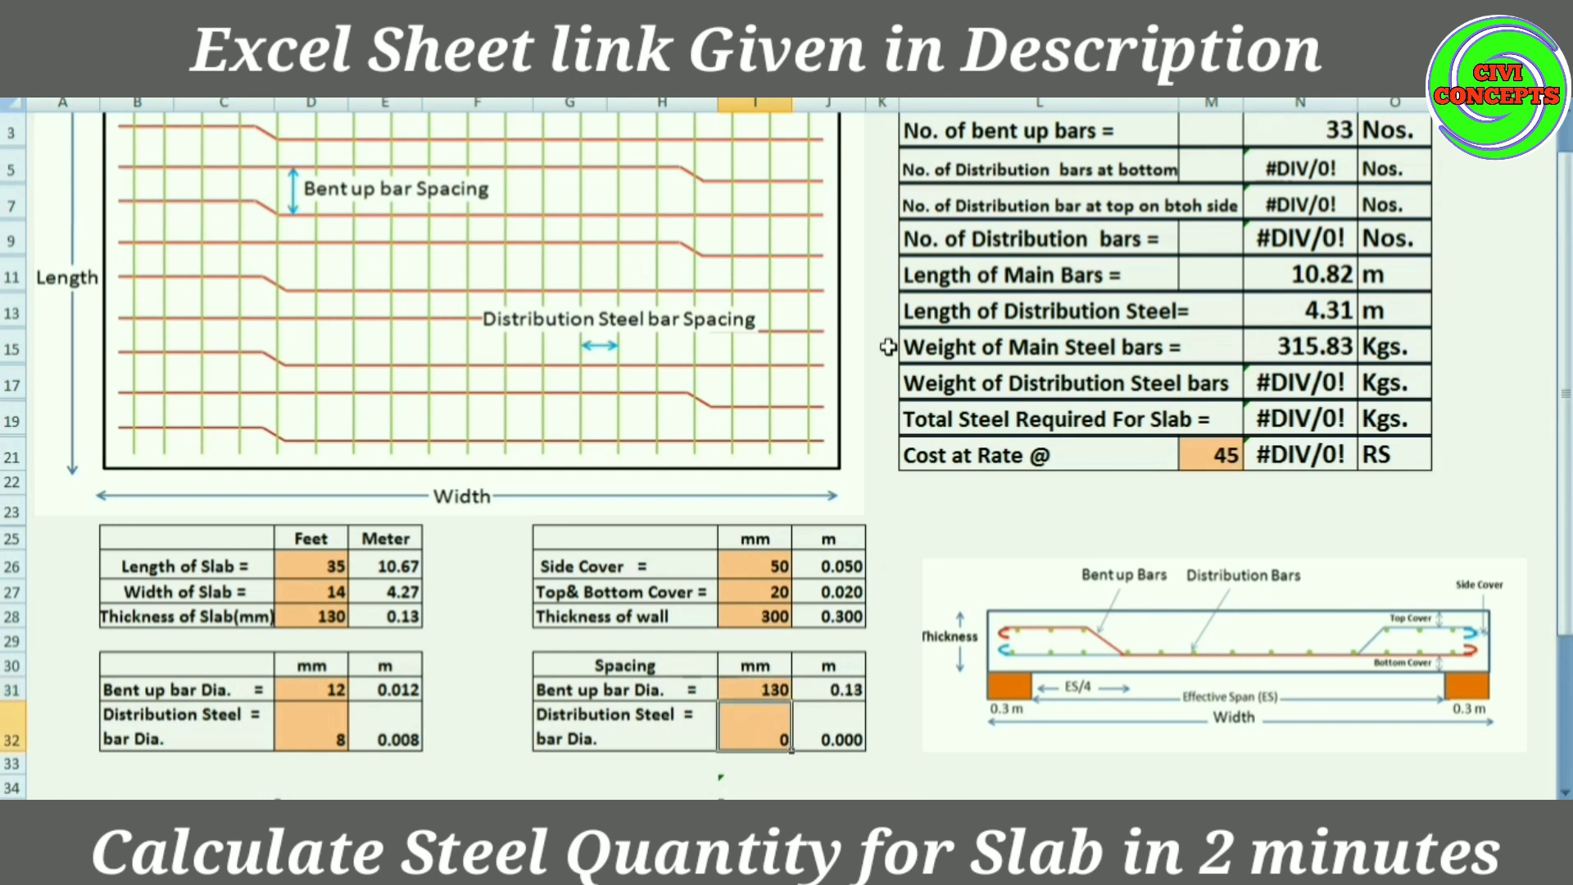
# Step: Enter 100 mm distribution spacing, yielding 608.22 kg steel costing 27370.05 RS
pyautogui.write('10')
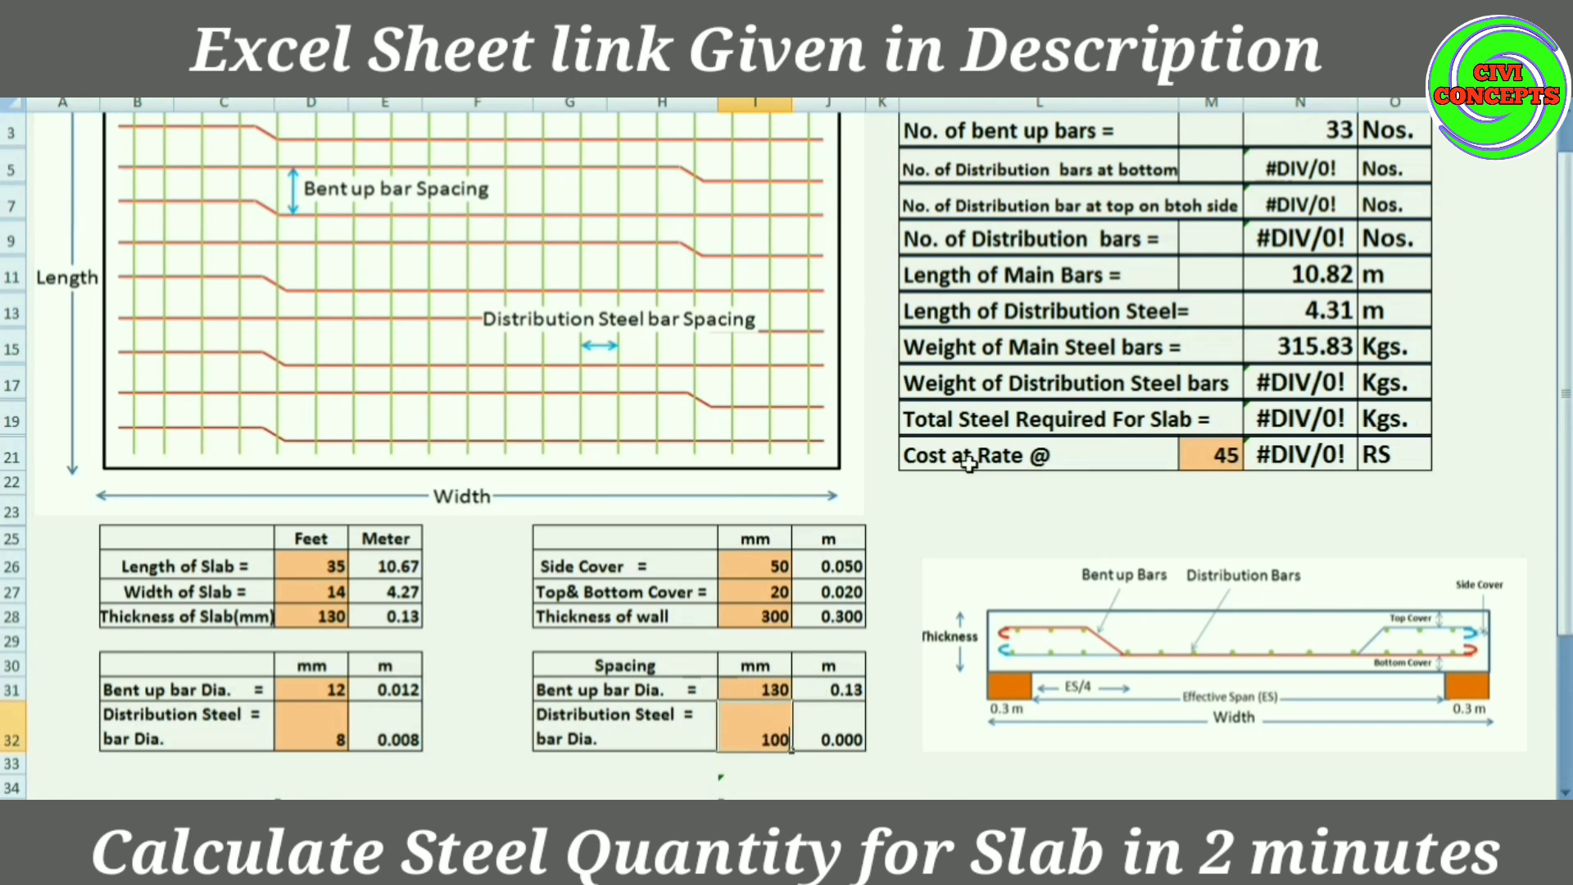
pyautogui.write('0')
pyautogui.click(969, 504)
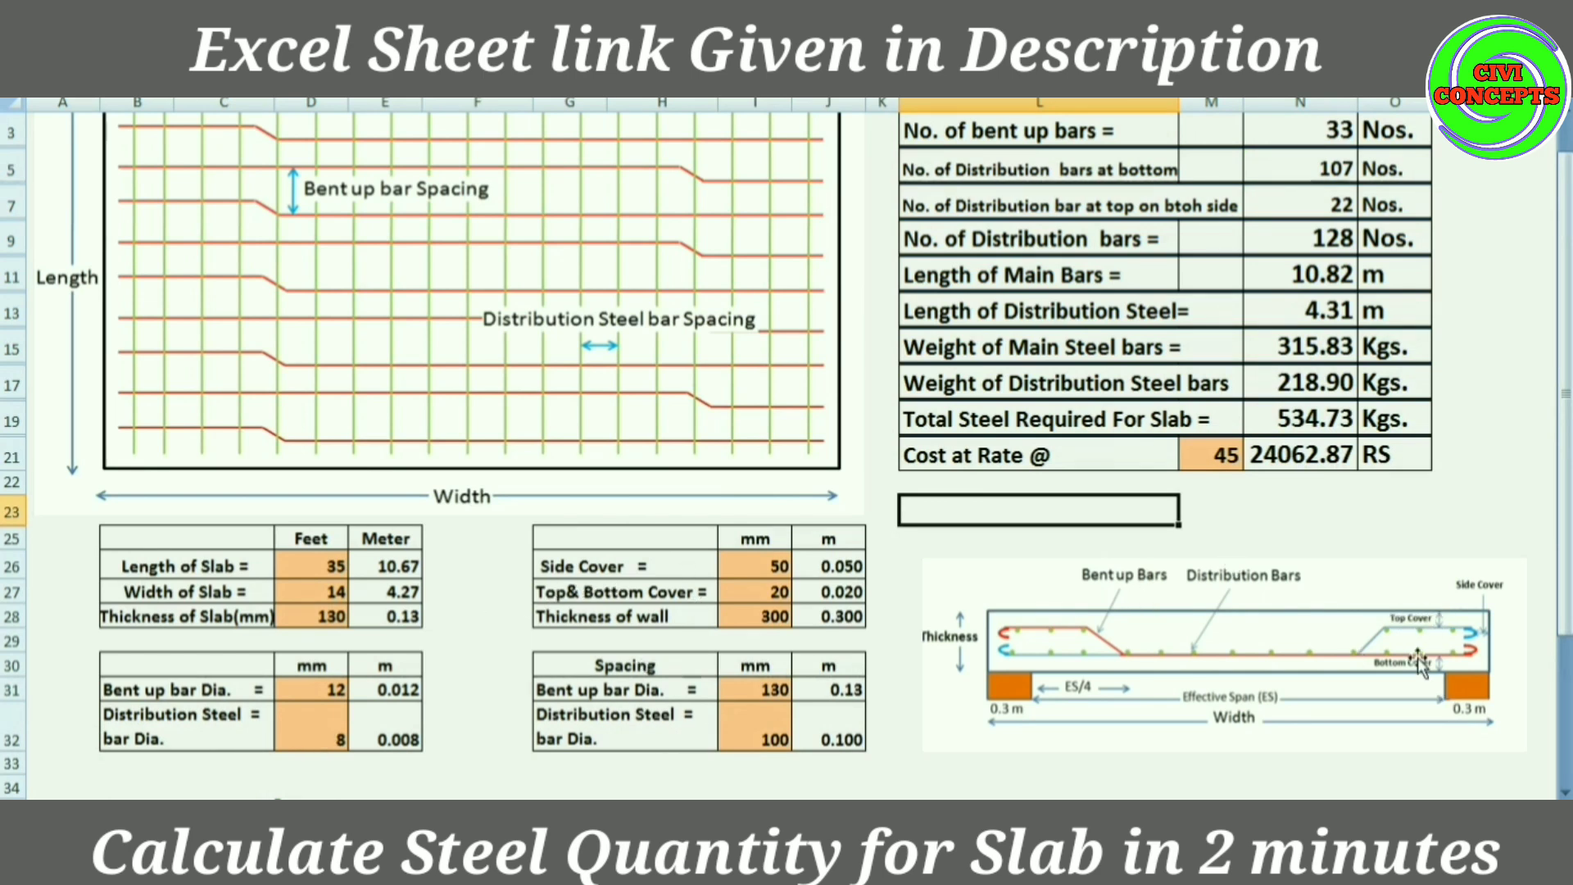
pyautogui.click(588, 688)
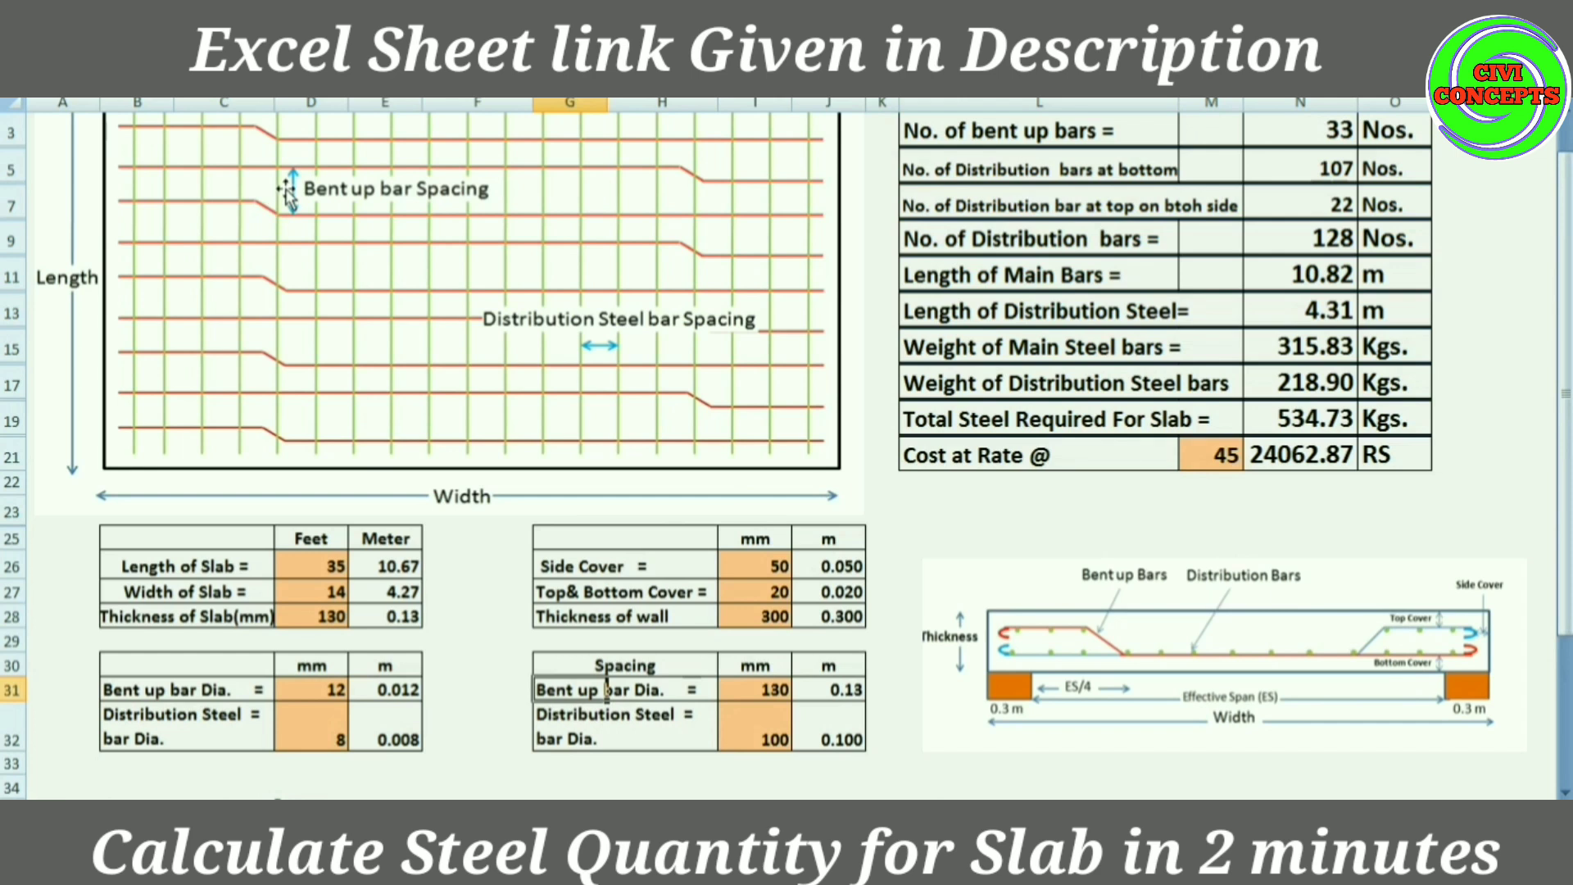
pyautogui.click(744, 737)
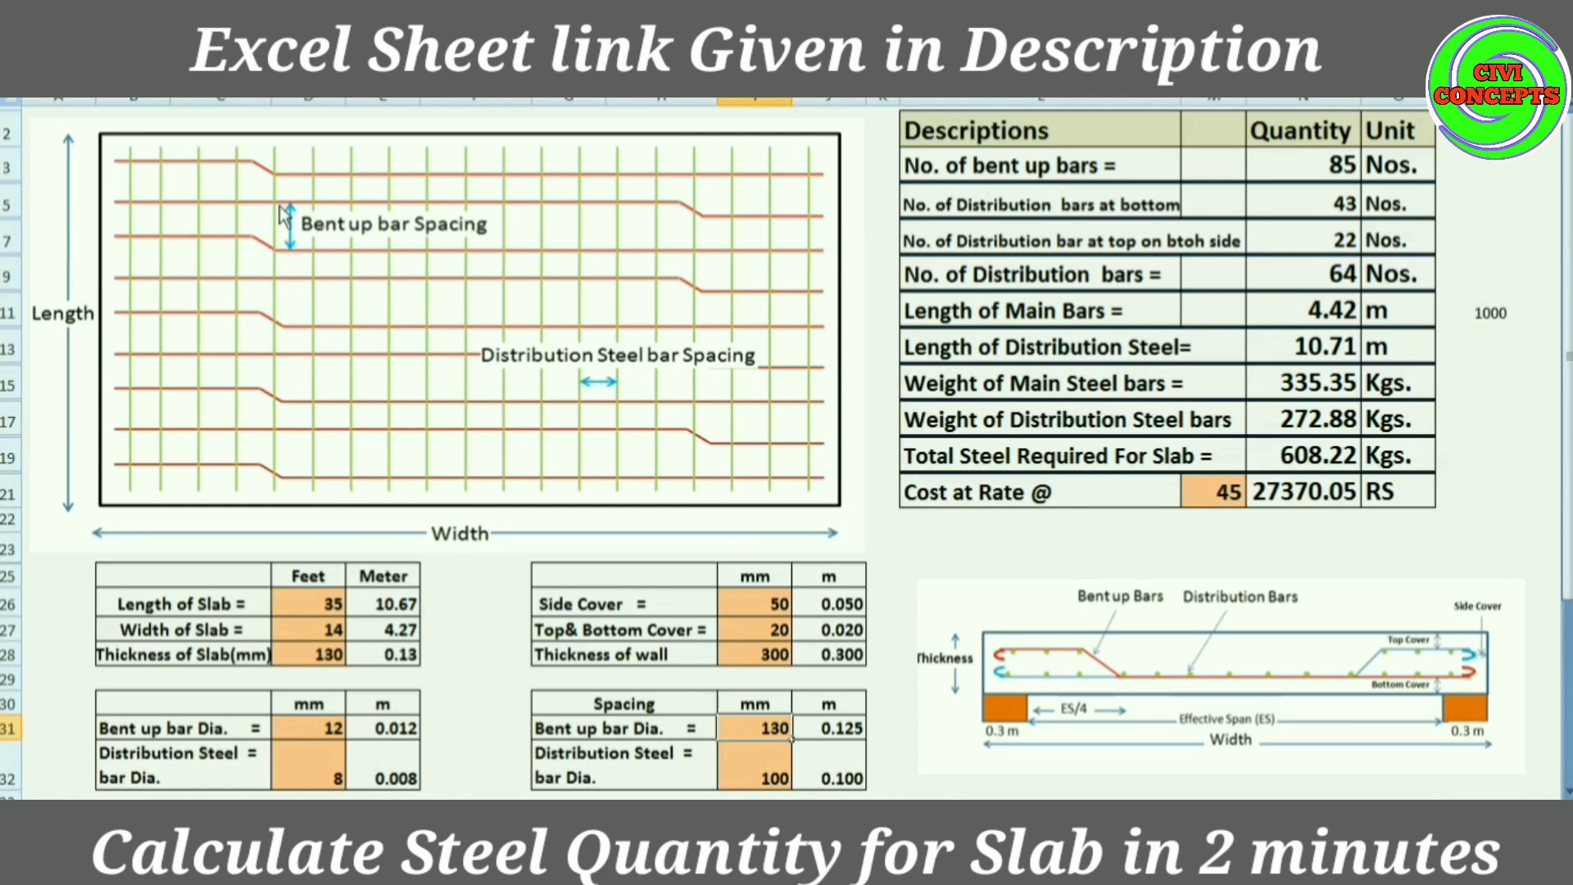
# Step: Recalculate with 130 mm spacing and check bar counts: 82 bent-up, 43 bottom, 22 top, 64 distribution
pyautogui.click(1325, 161)
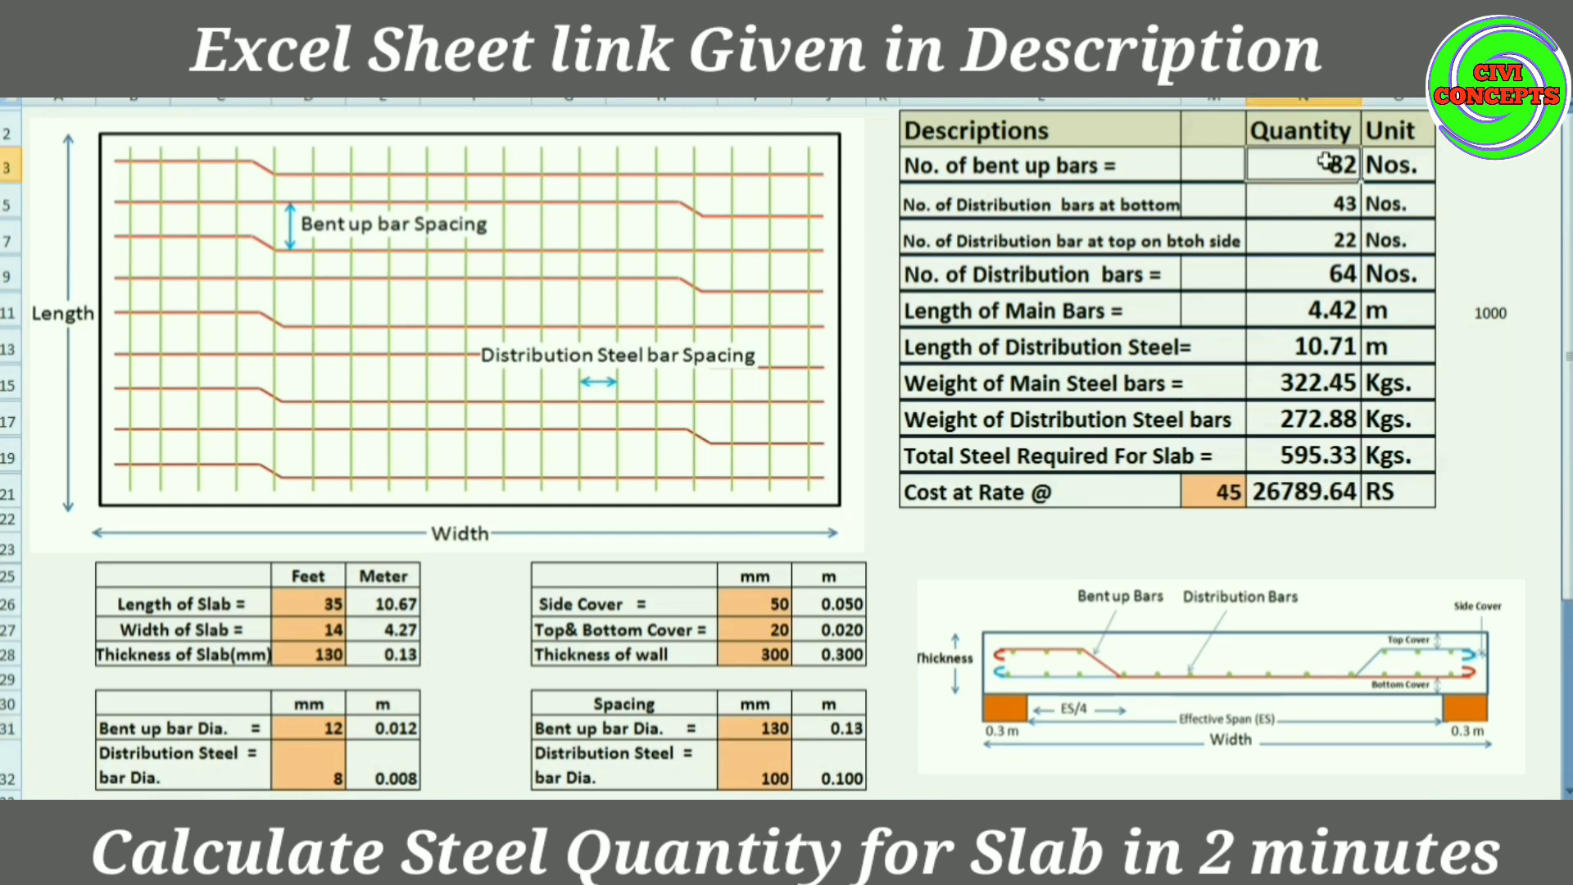
pyautogui.click(292, 729)
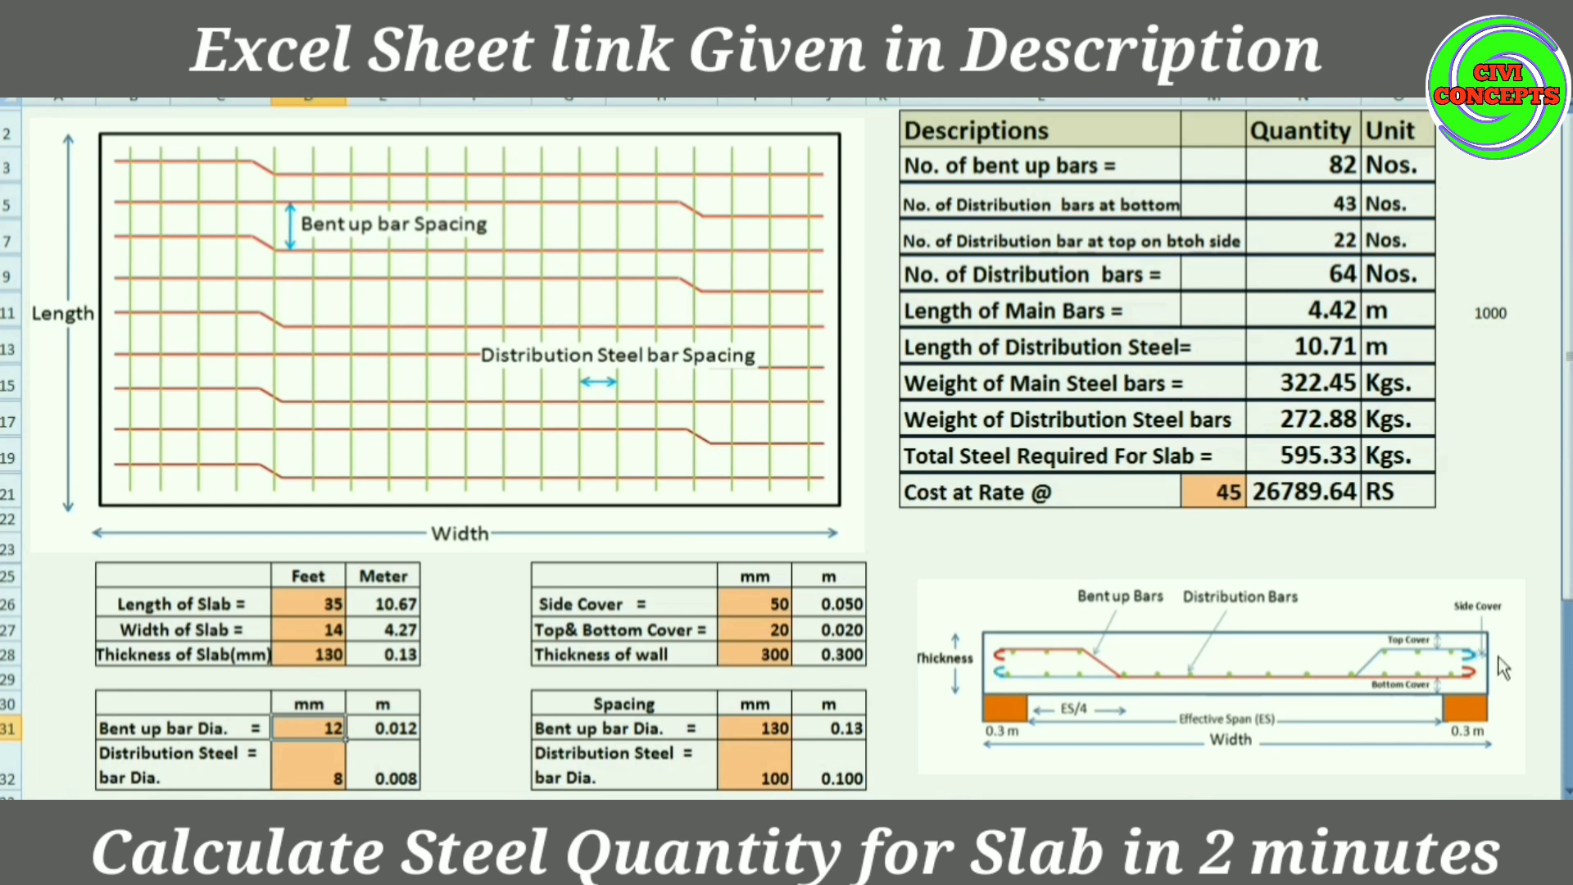
pyautogui.click(1345, 205)
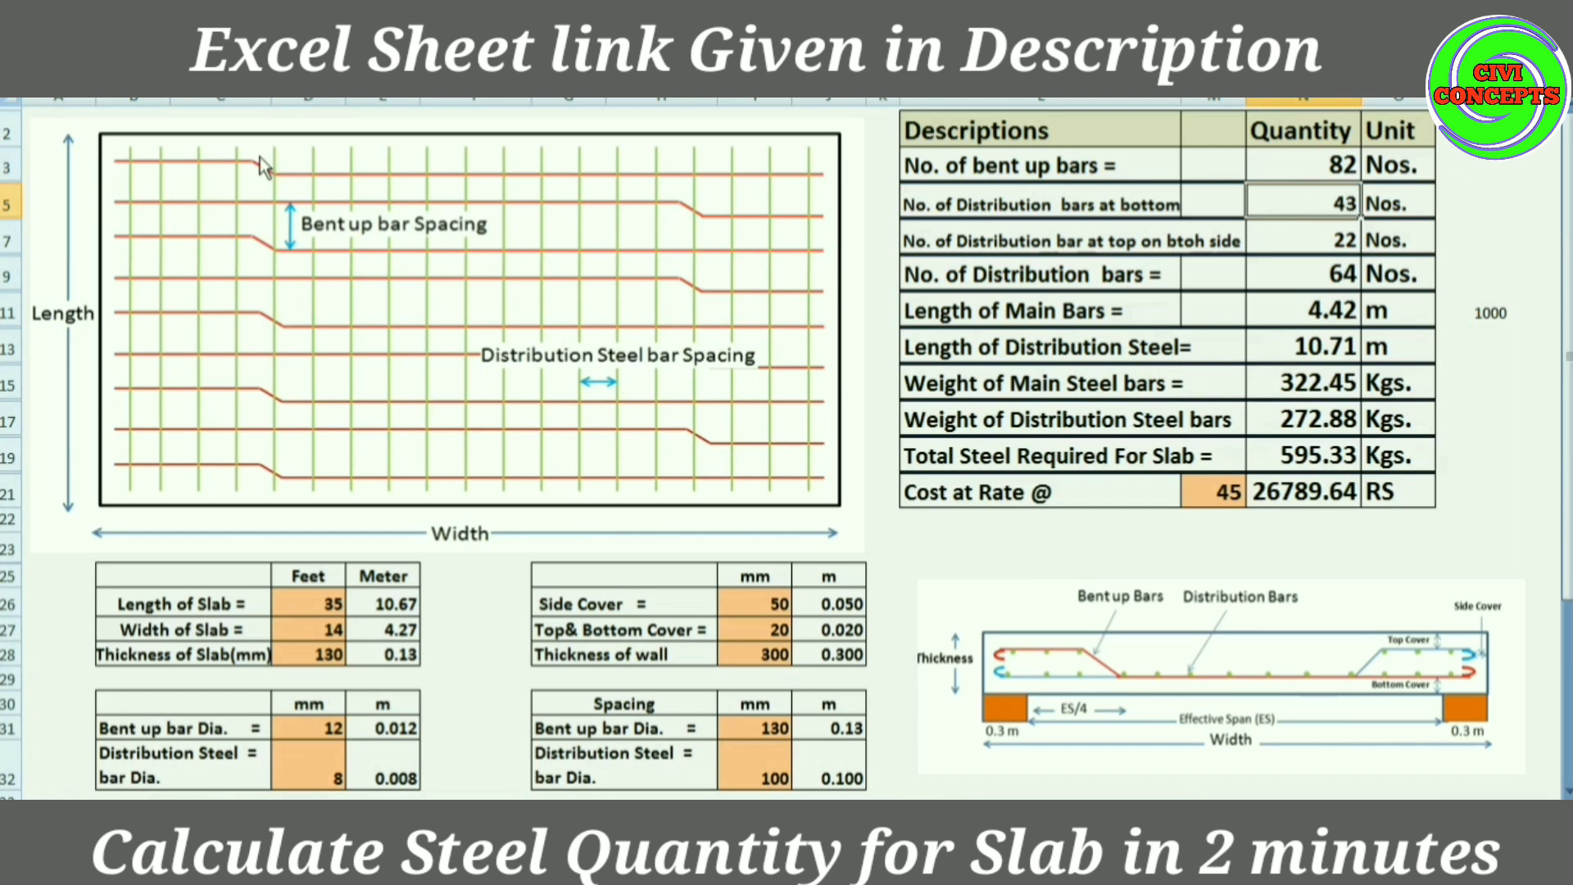
pyautogui.click(1333, 240)
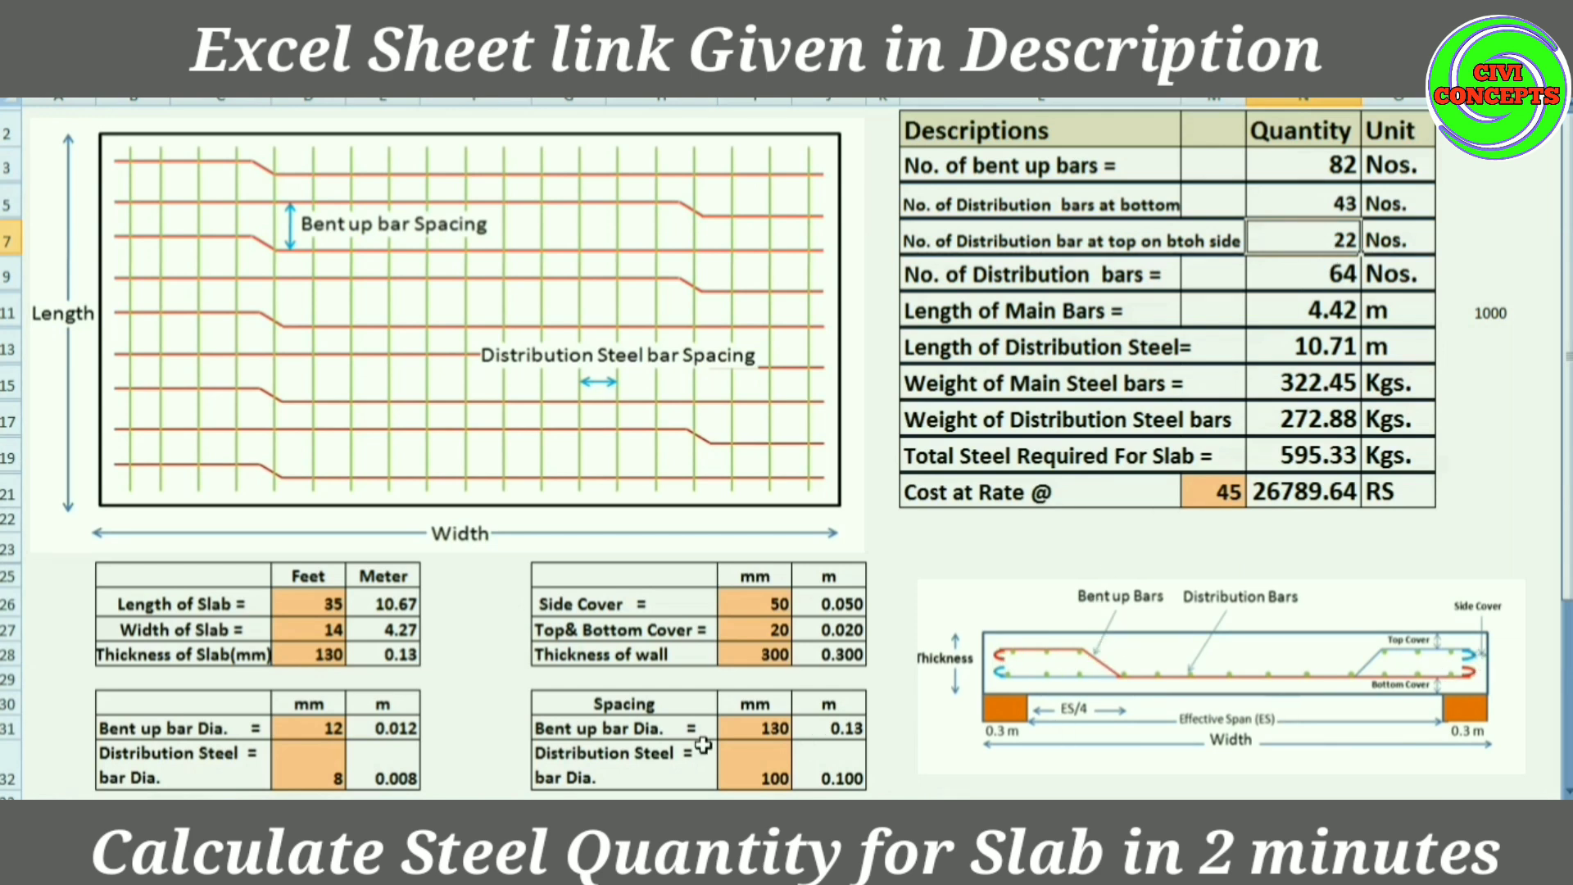
pyautogui.click(776, 762)
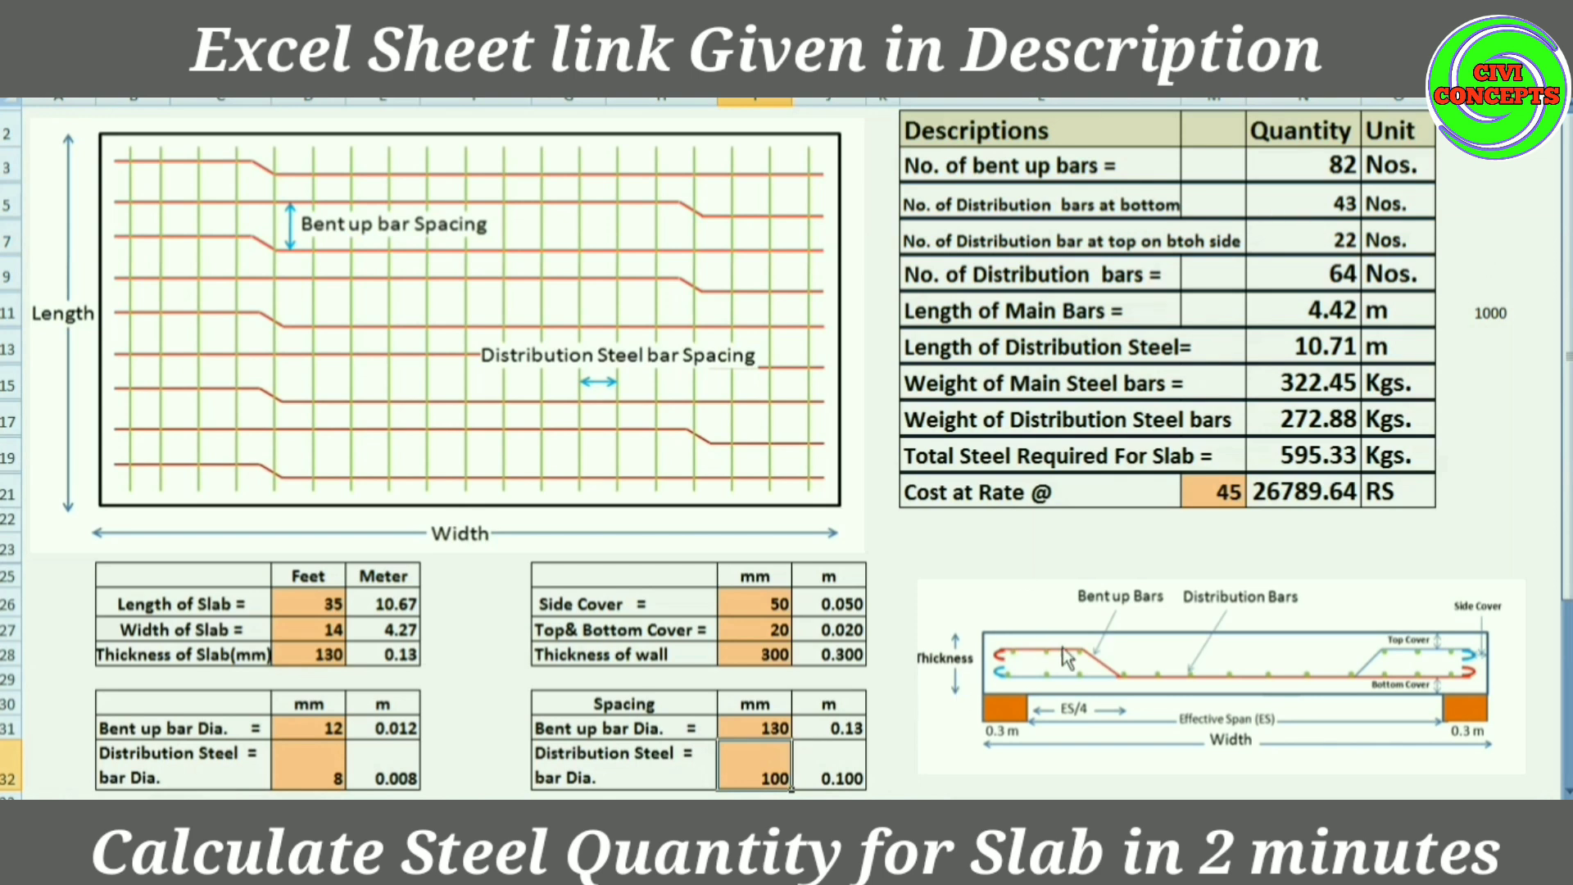
pyautogui.click(1296, 284)
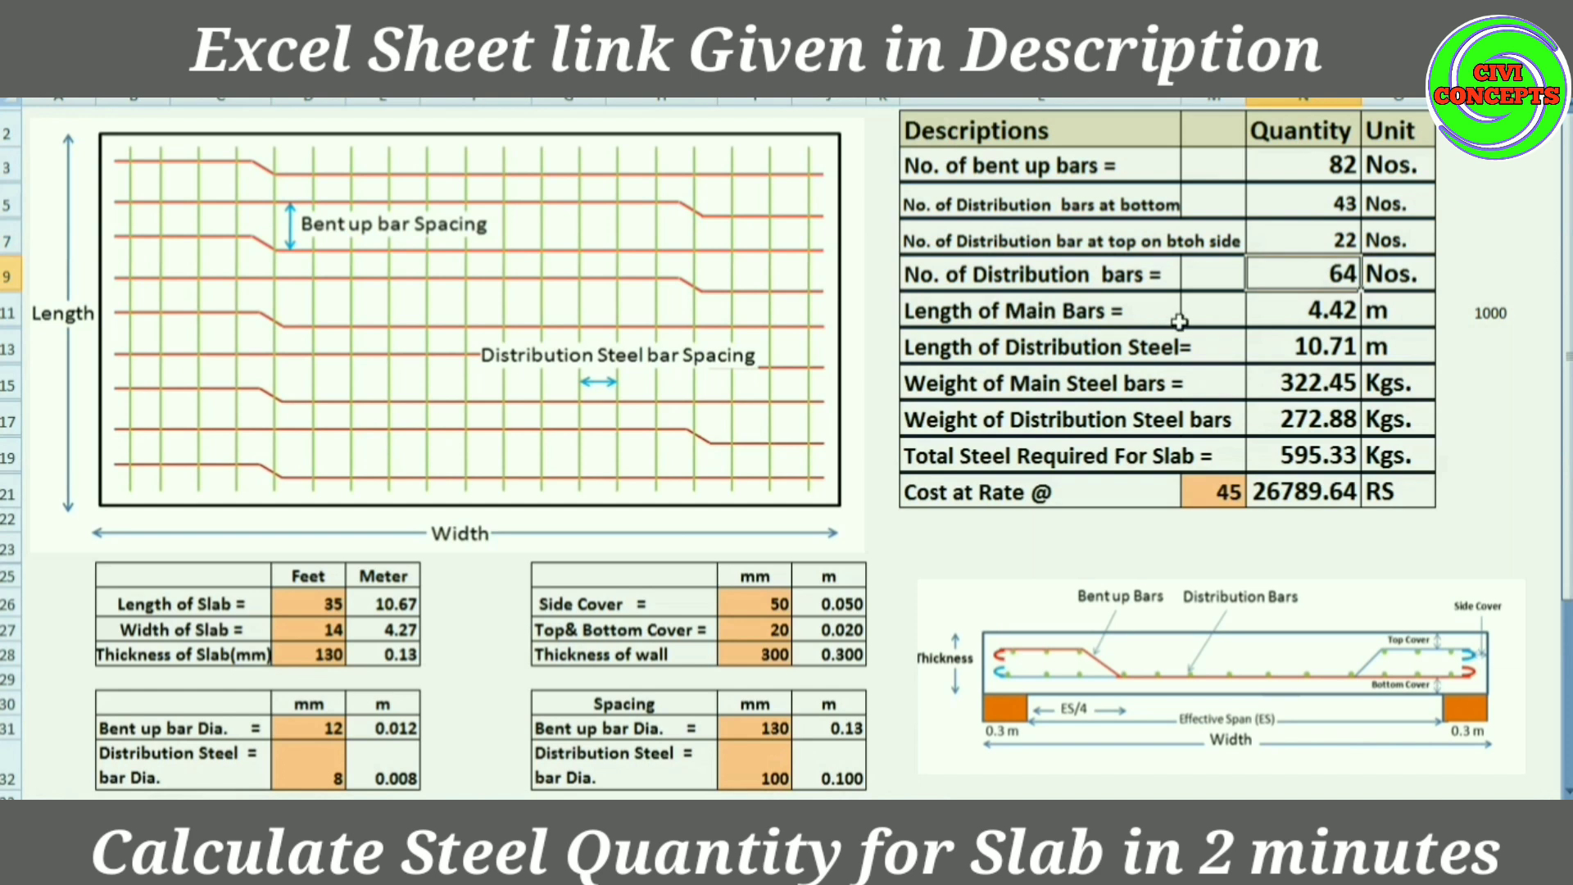
# Step: Review bar lengths and counts: 4.42 m main, 10.71 m distribution, 82 and 64 bars
pyautogui.click(1328, 322)
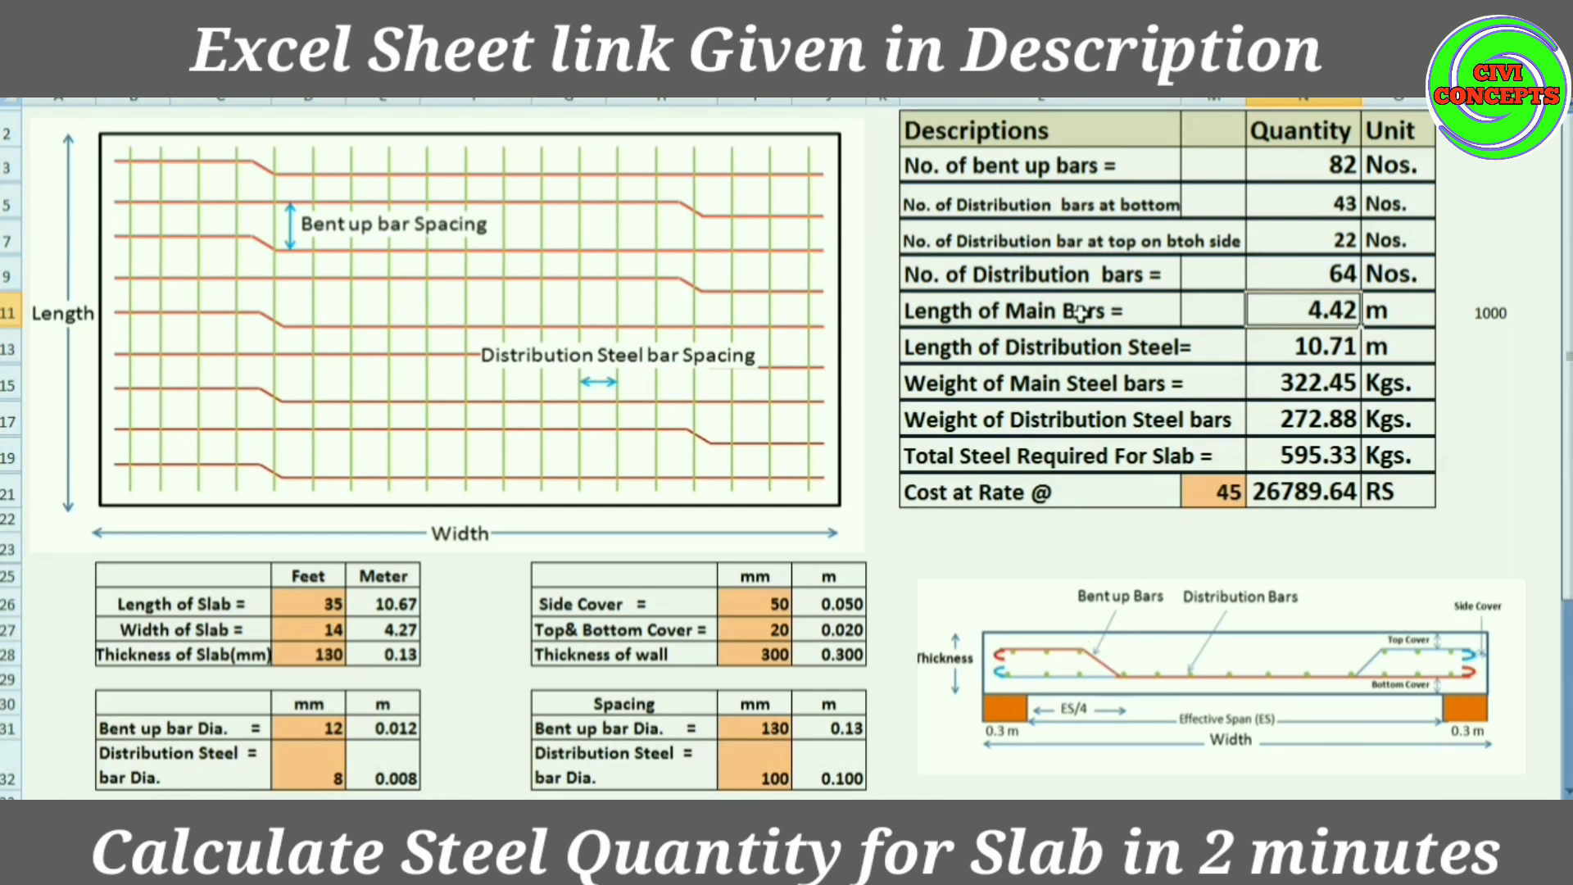
pyautogui.click(975, 358)
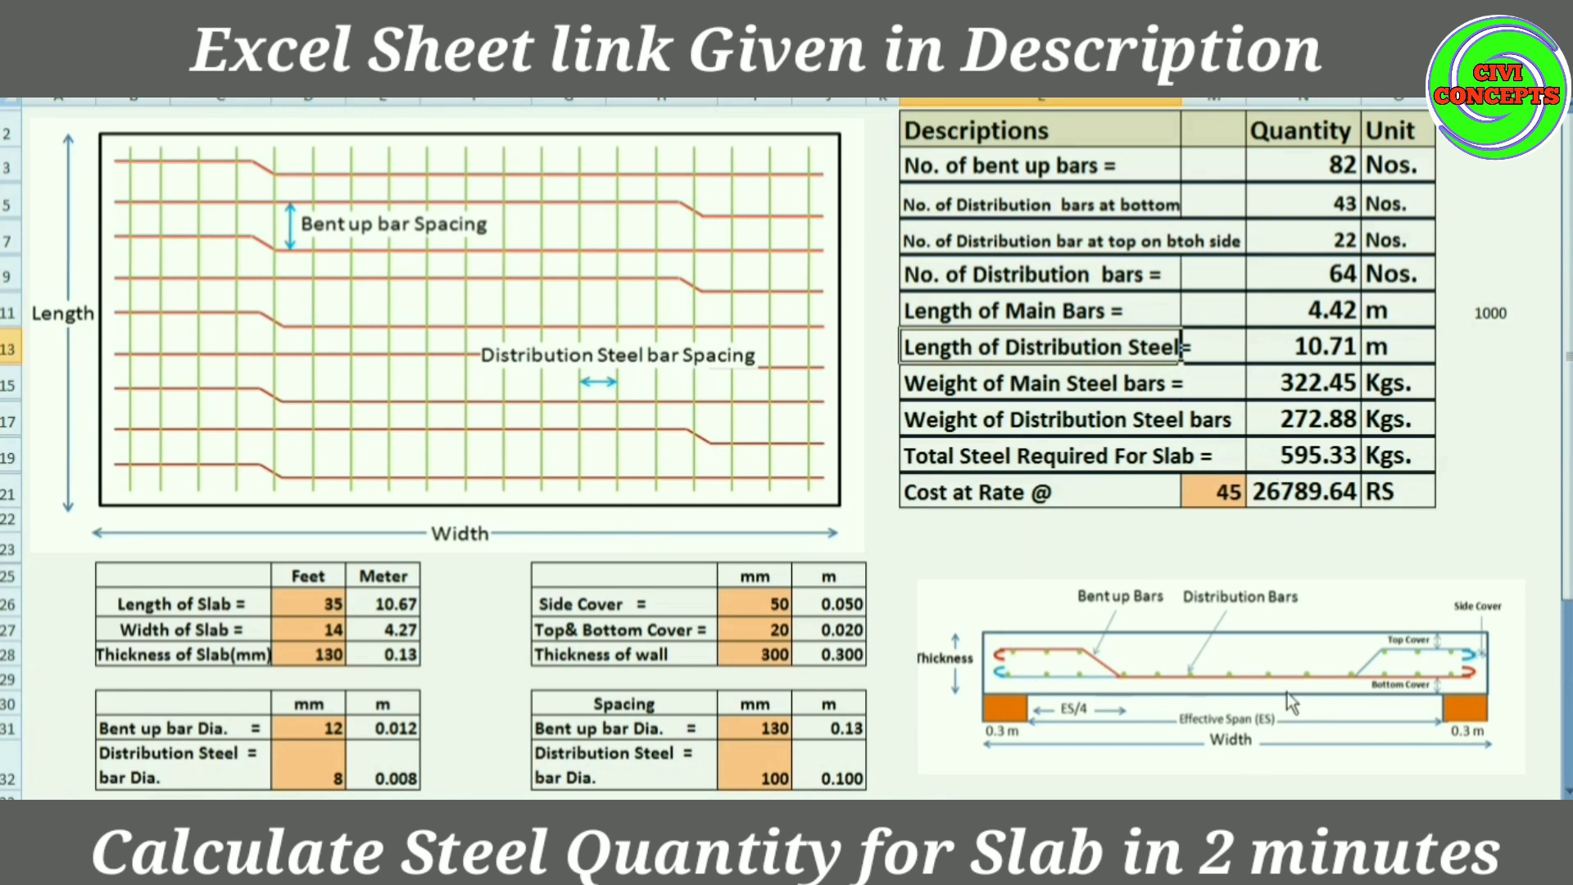
pyautogui.click(1347, 344)
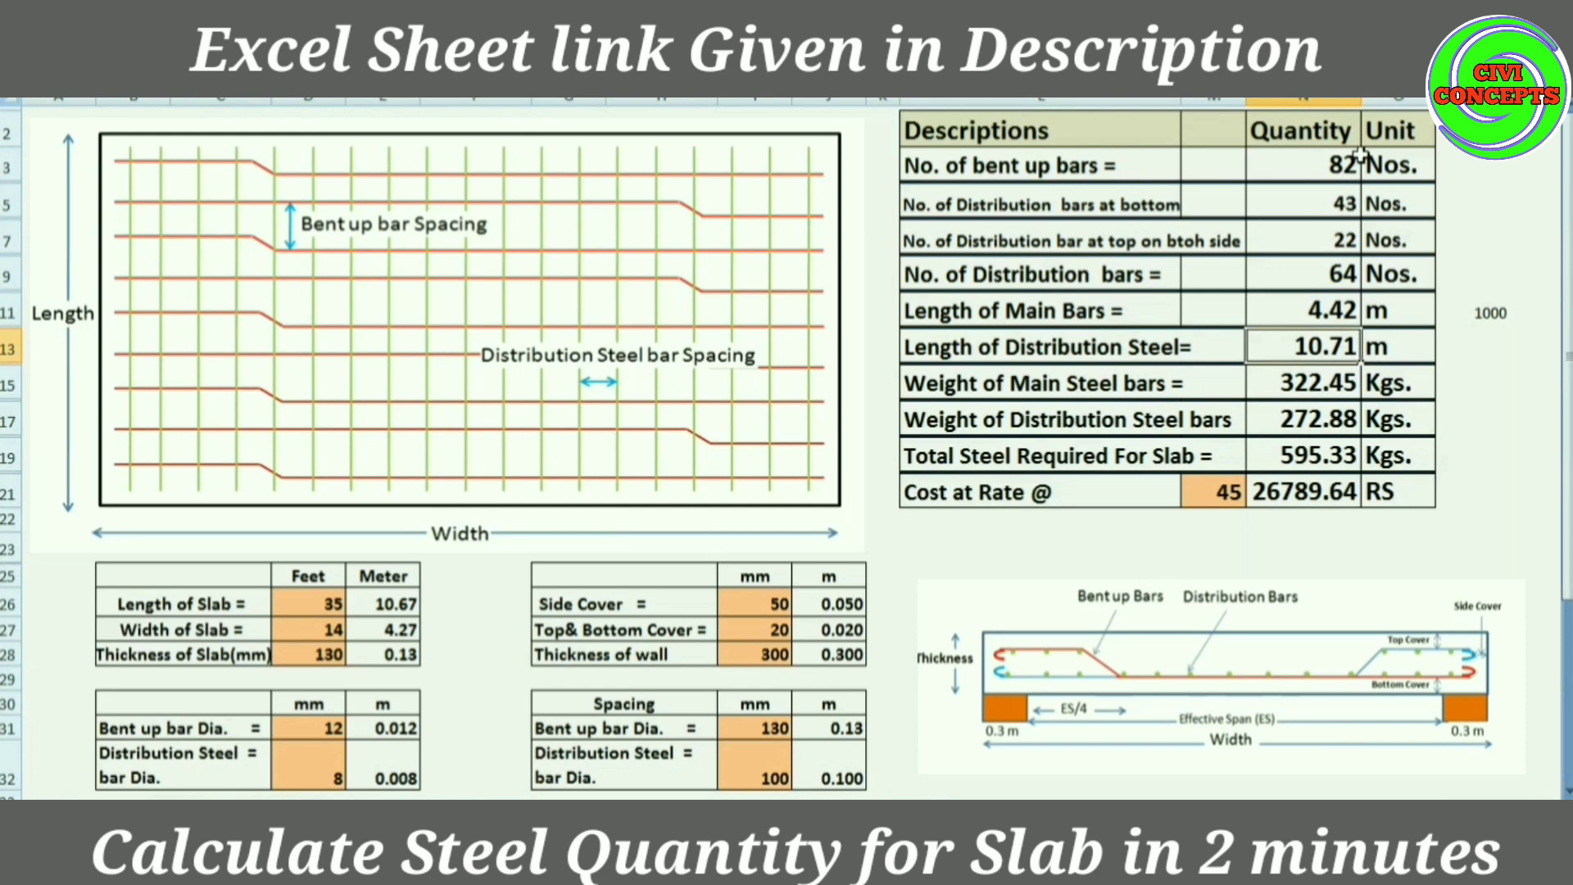
pyautogui.click(1321, 160)
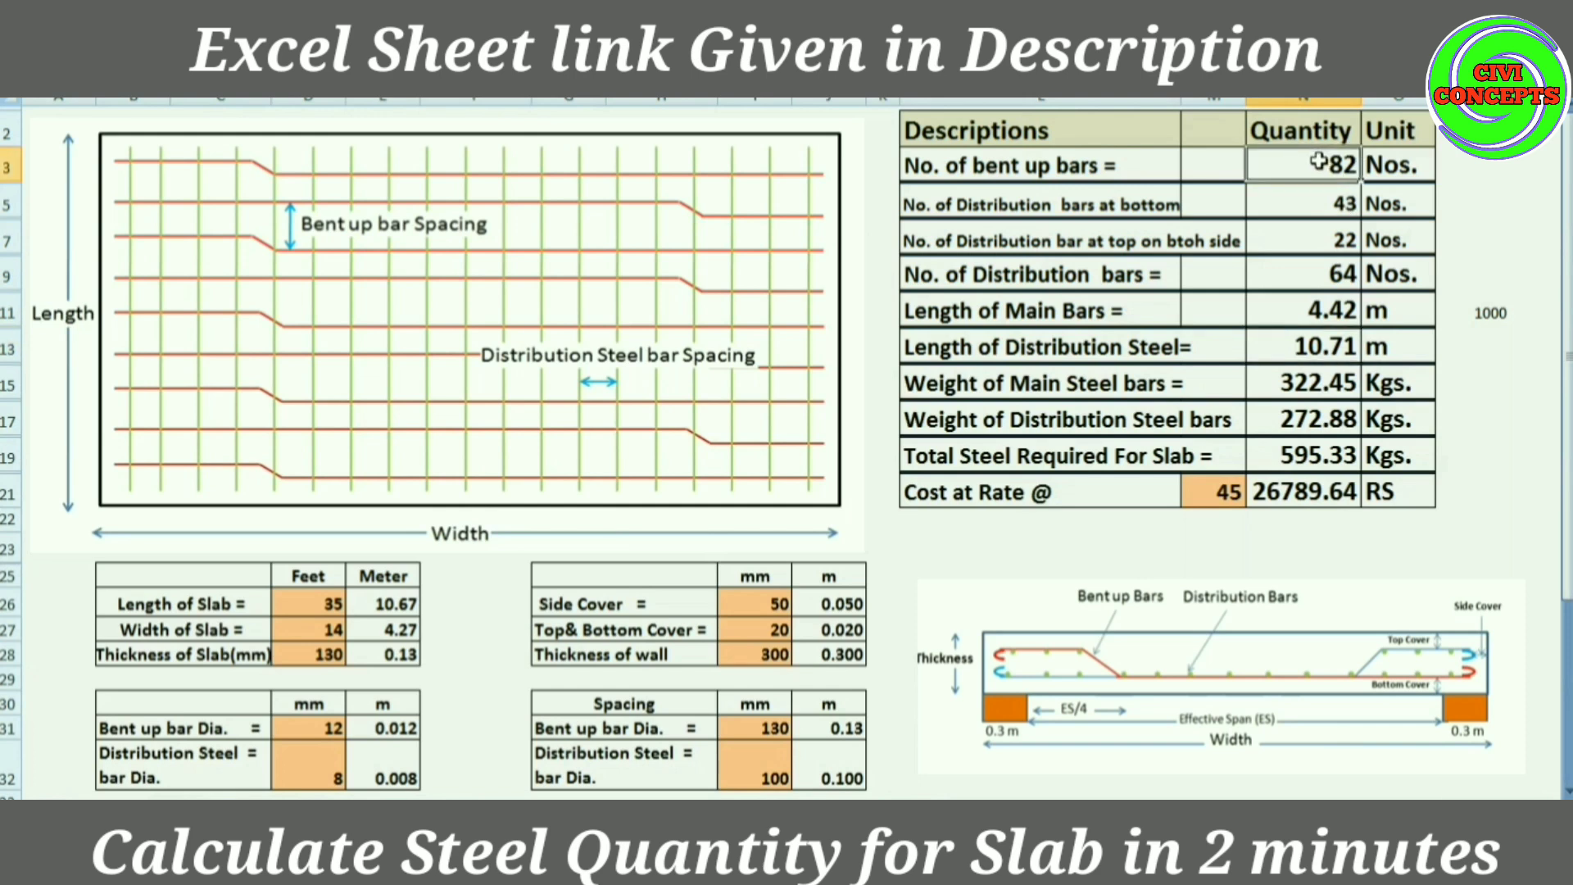
pyautogui.click(1332, 280)
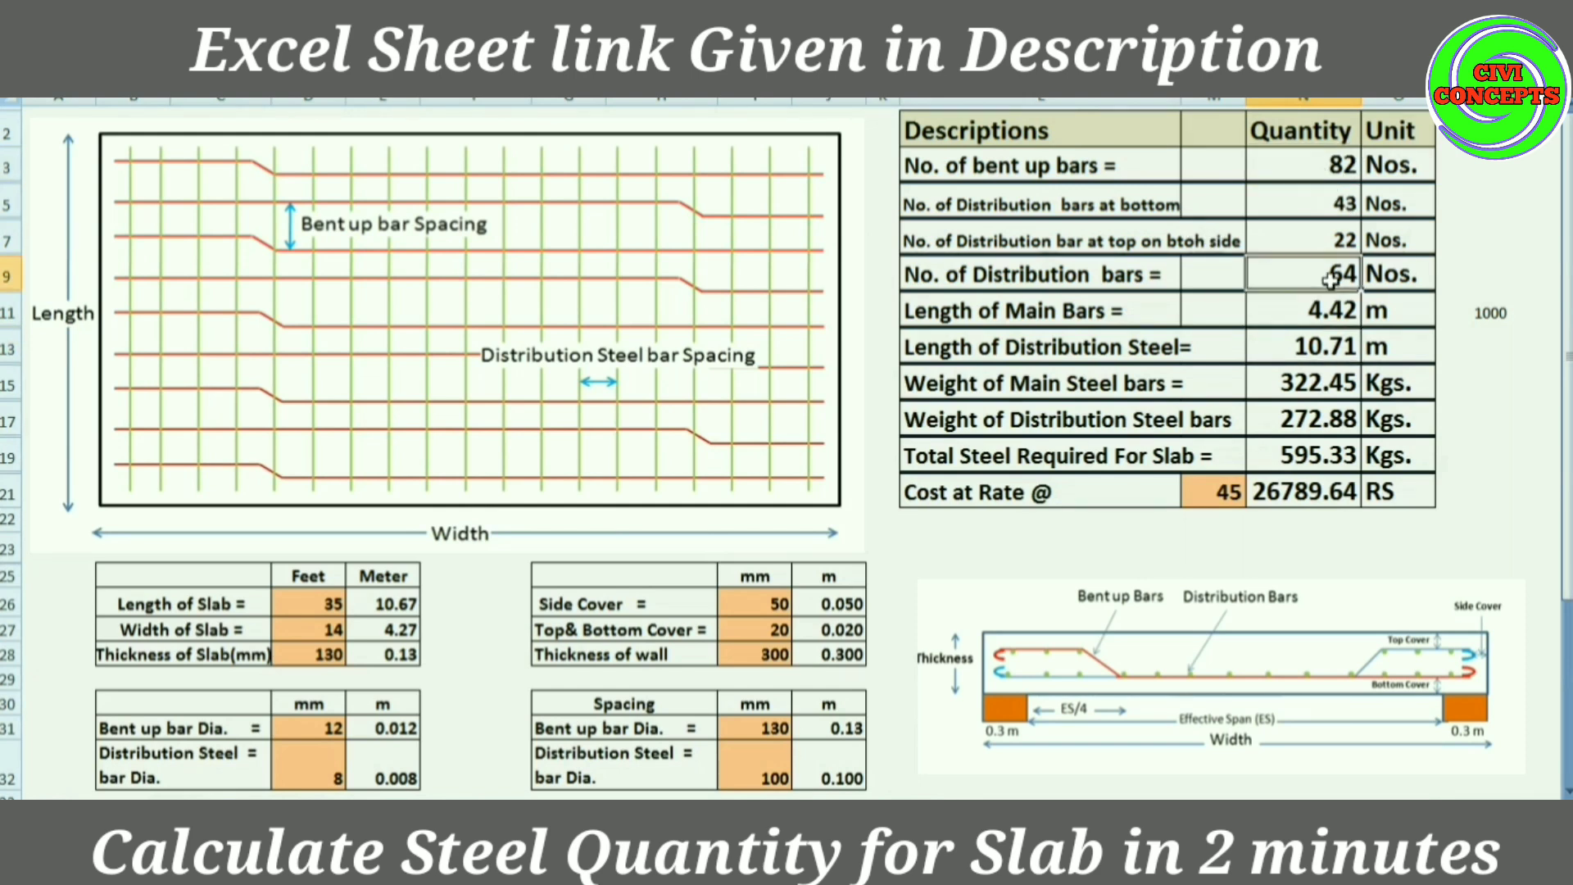
pyautogui.click(1341, 309)
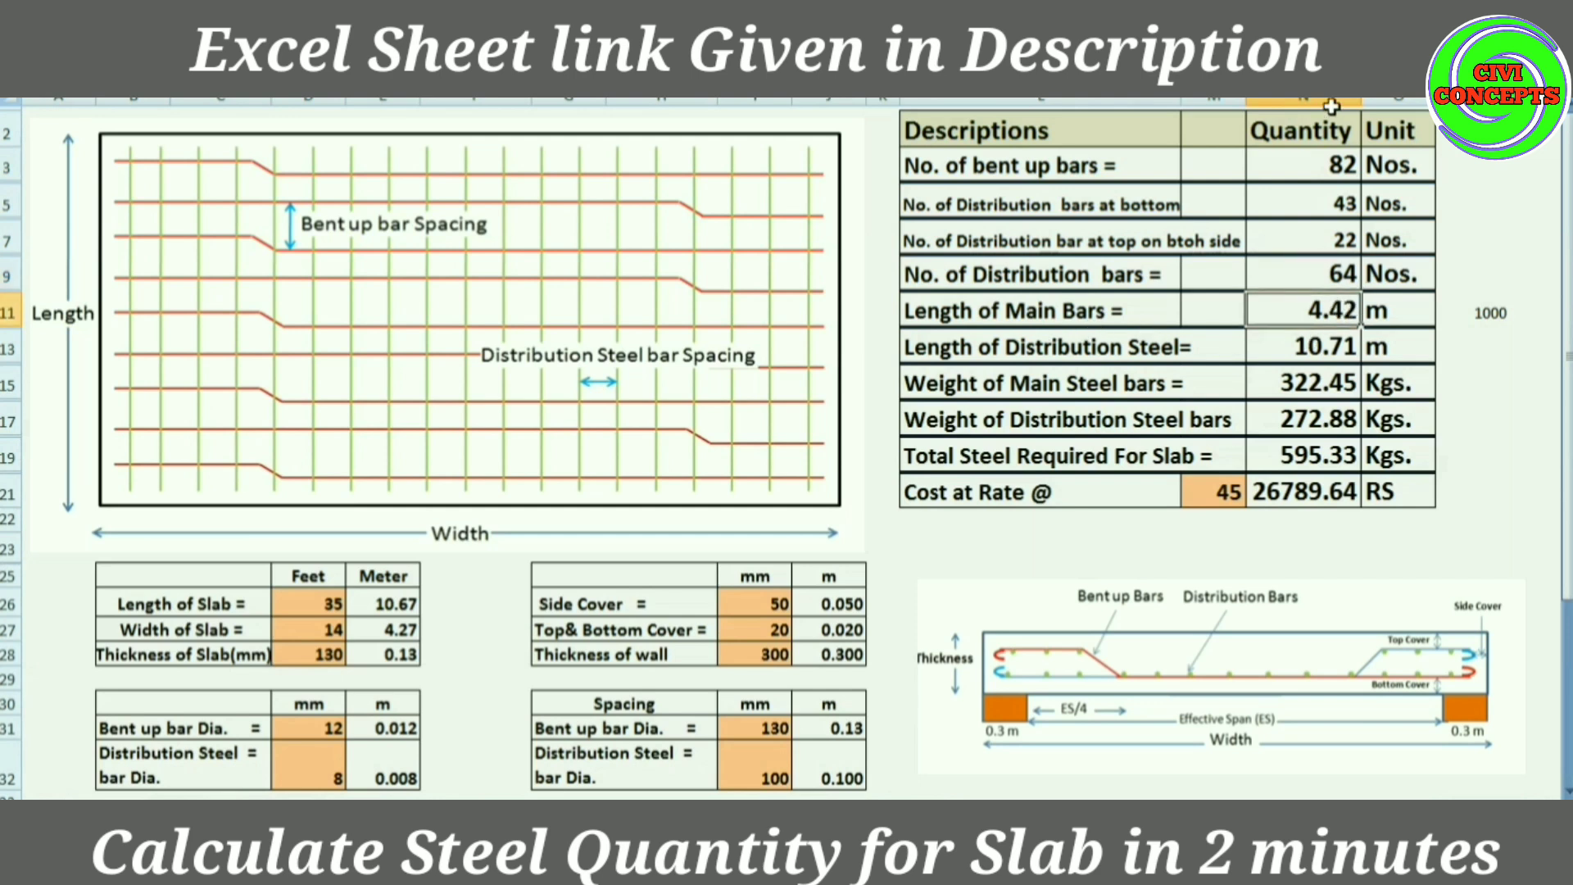
pyautogui.click(1320, 167)
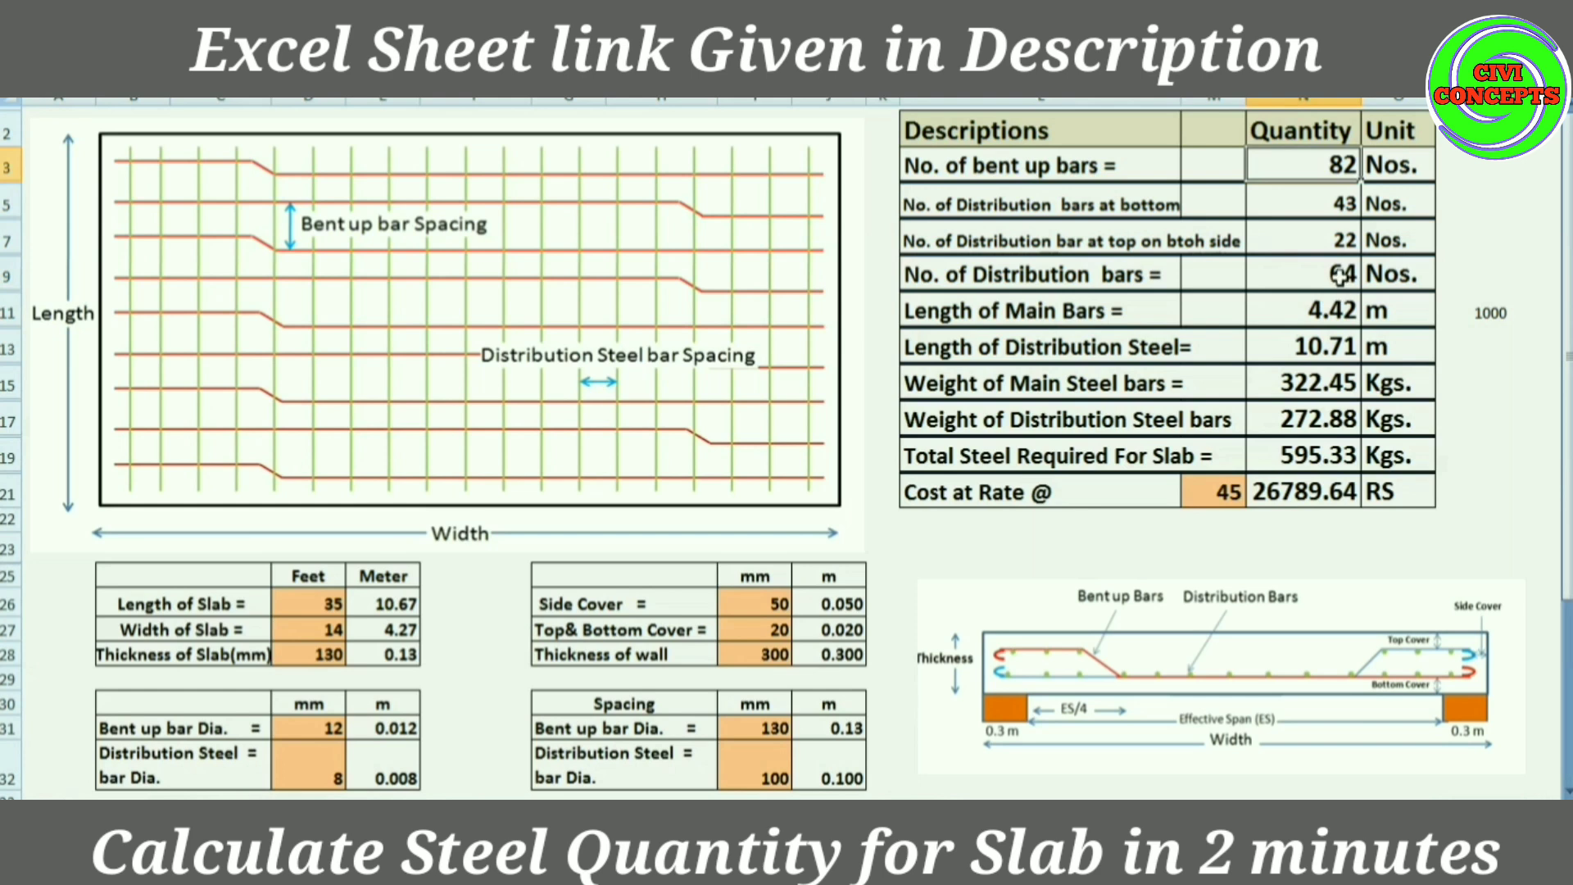
pyautogui.click(1309, 346)
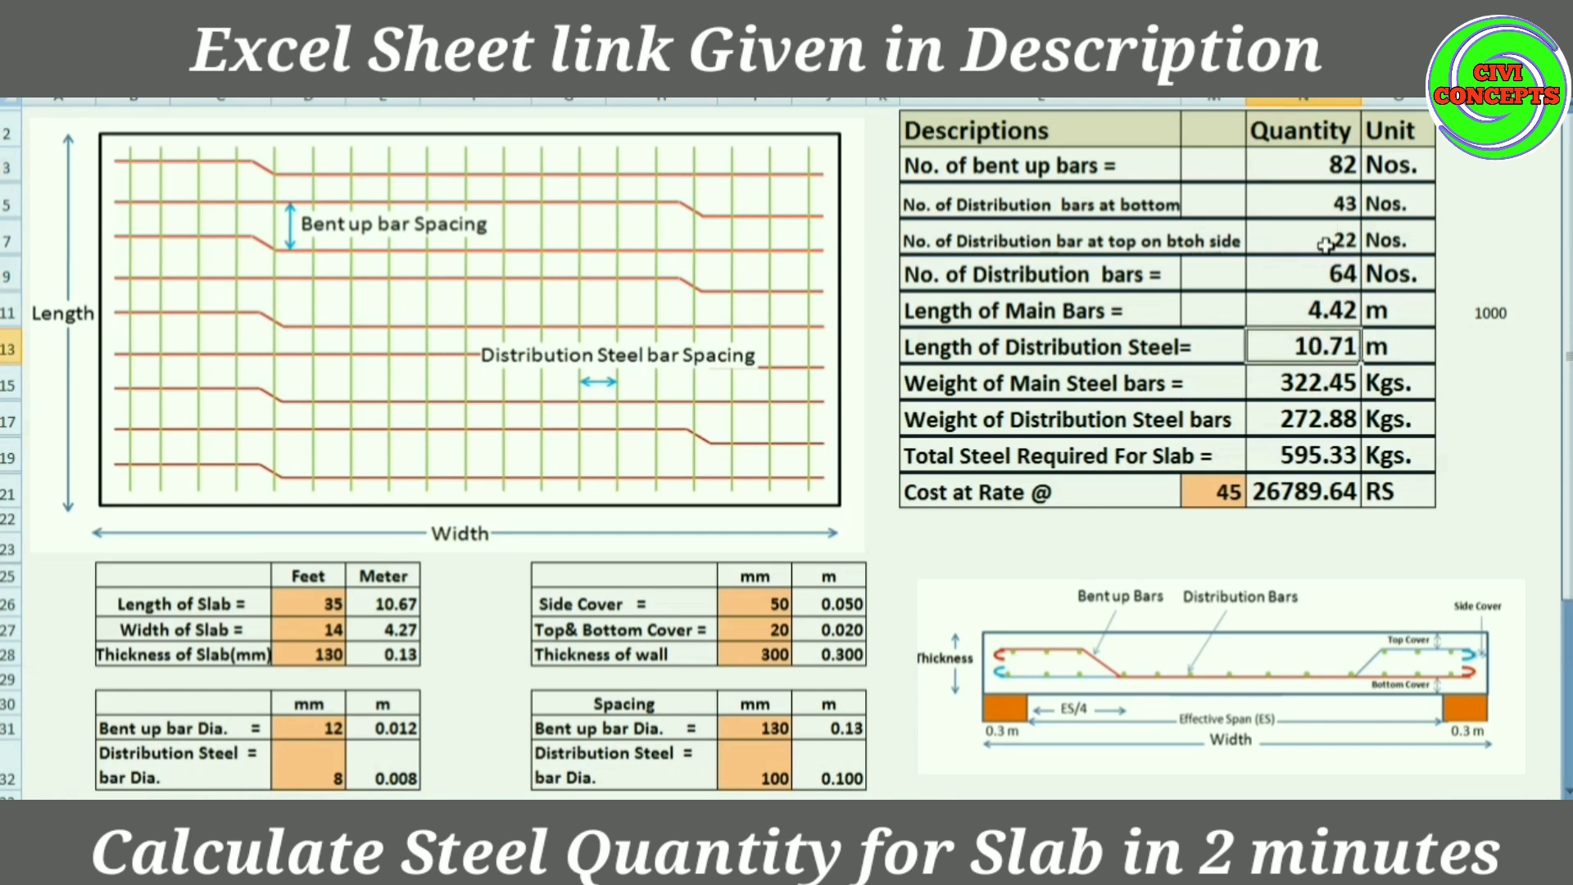
pyautogui.click(1319, 277)
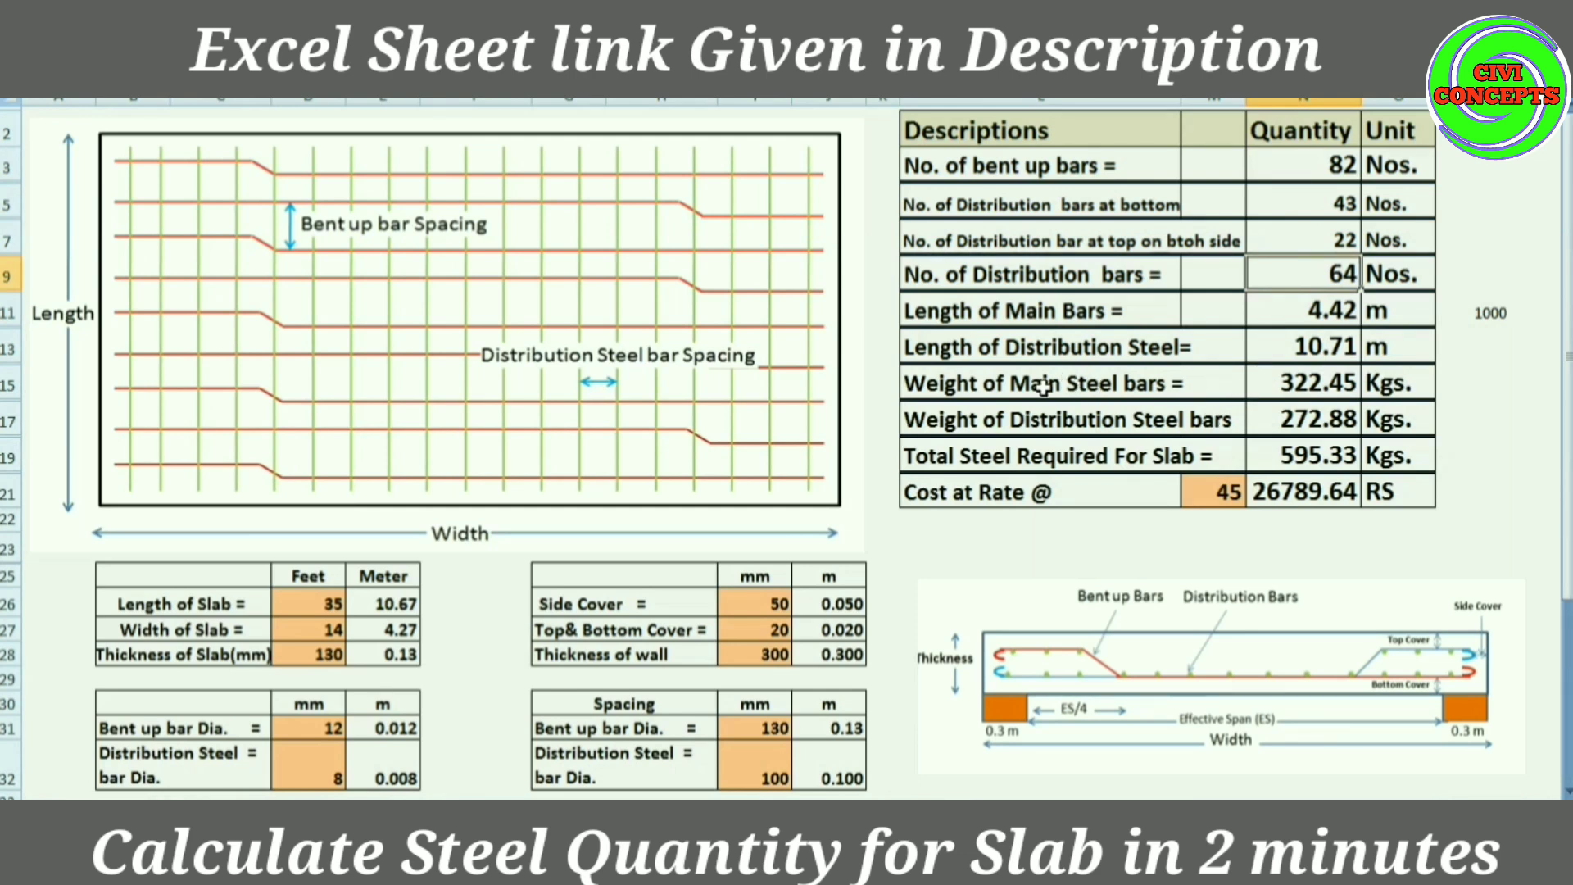
# Step: Check the 322.45 kg main steel weight and the 595.33 kg total
pyautogui.click(1326, 164)
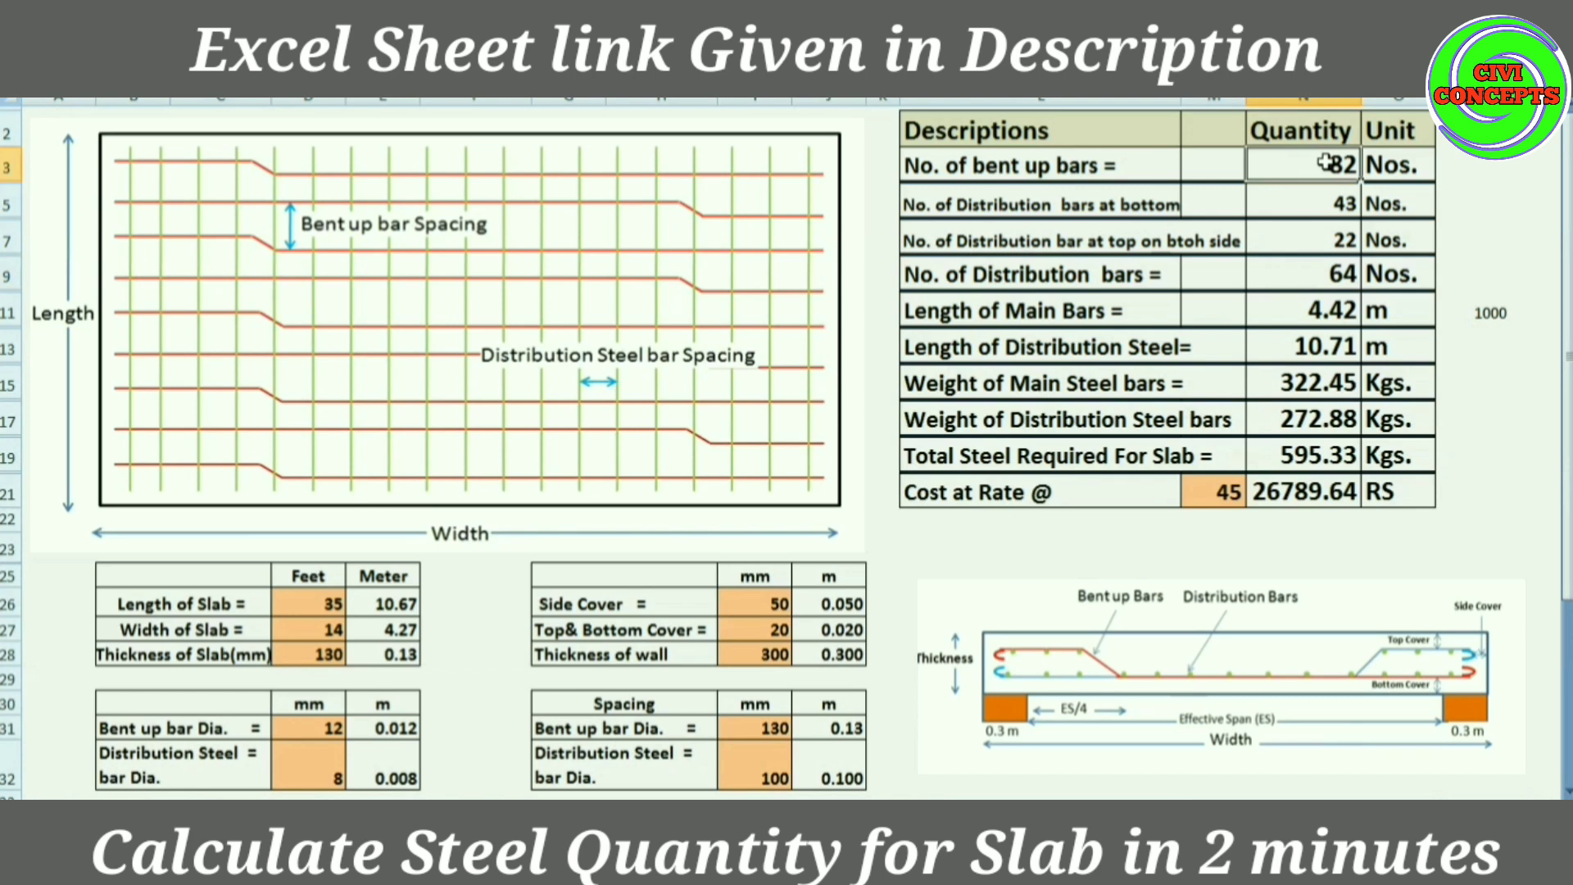
pyautogui.click(1335, 392)
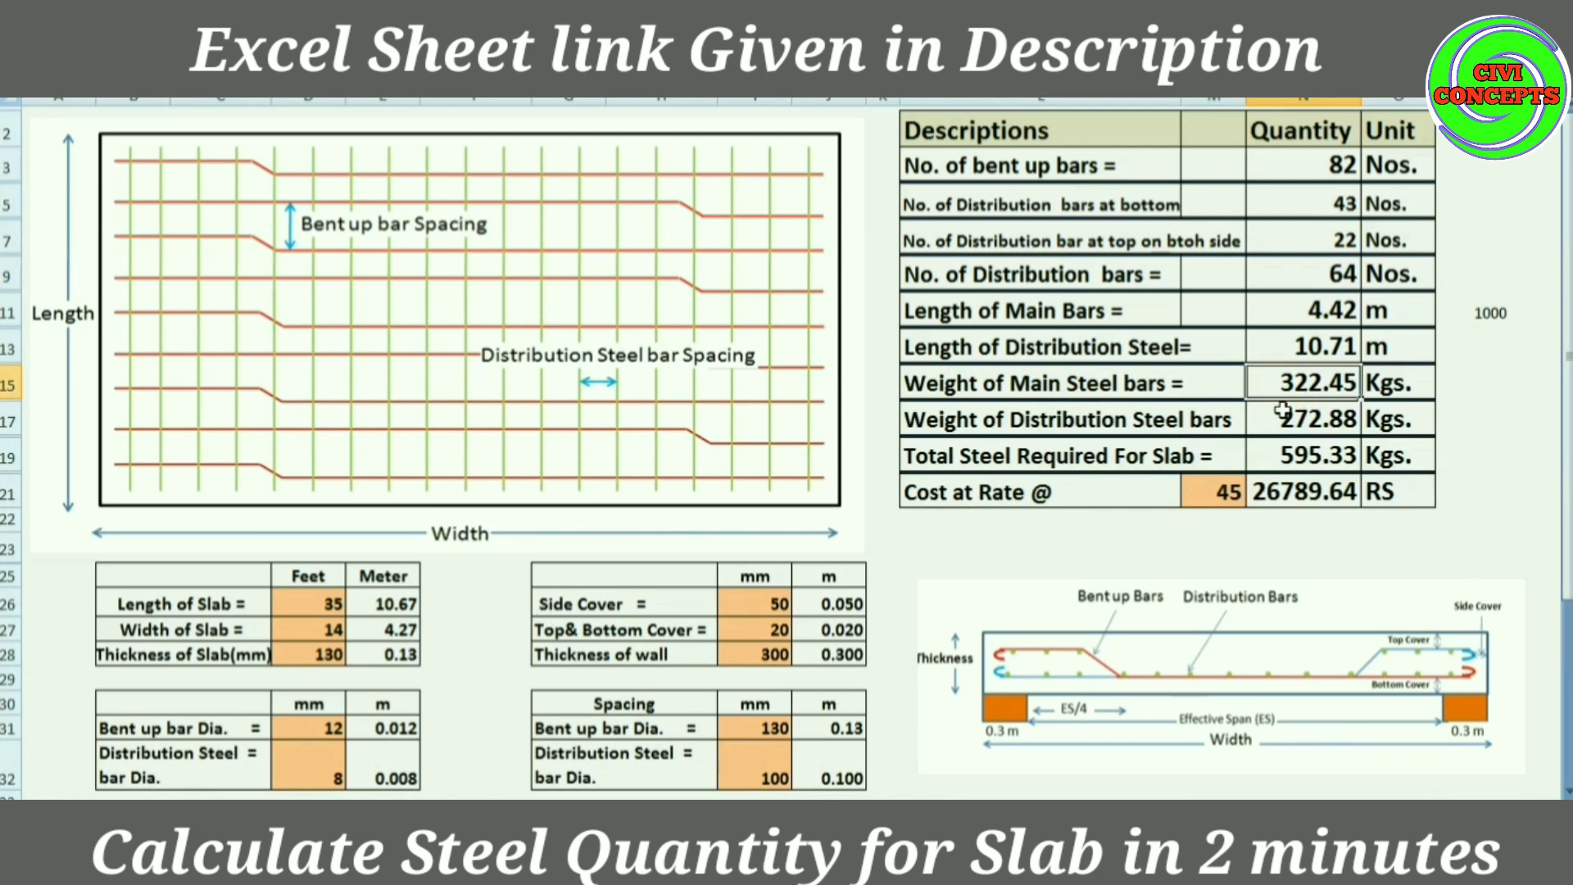
pyautogui.click(1339, 167)
pyautogui.click(1331, 383)
pyautogui.click(1298, 459)
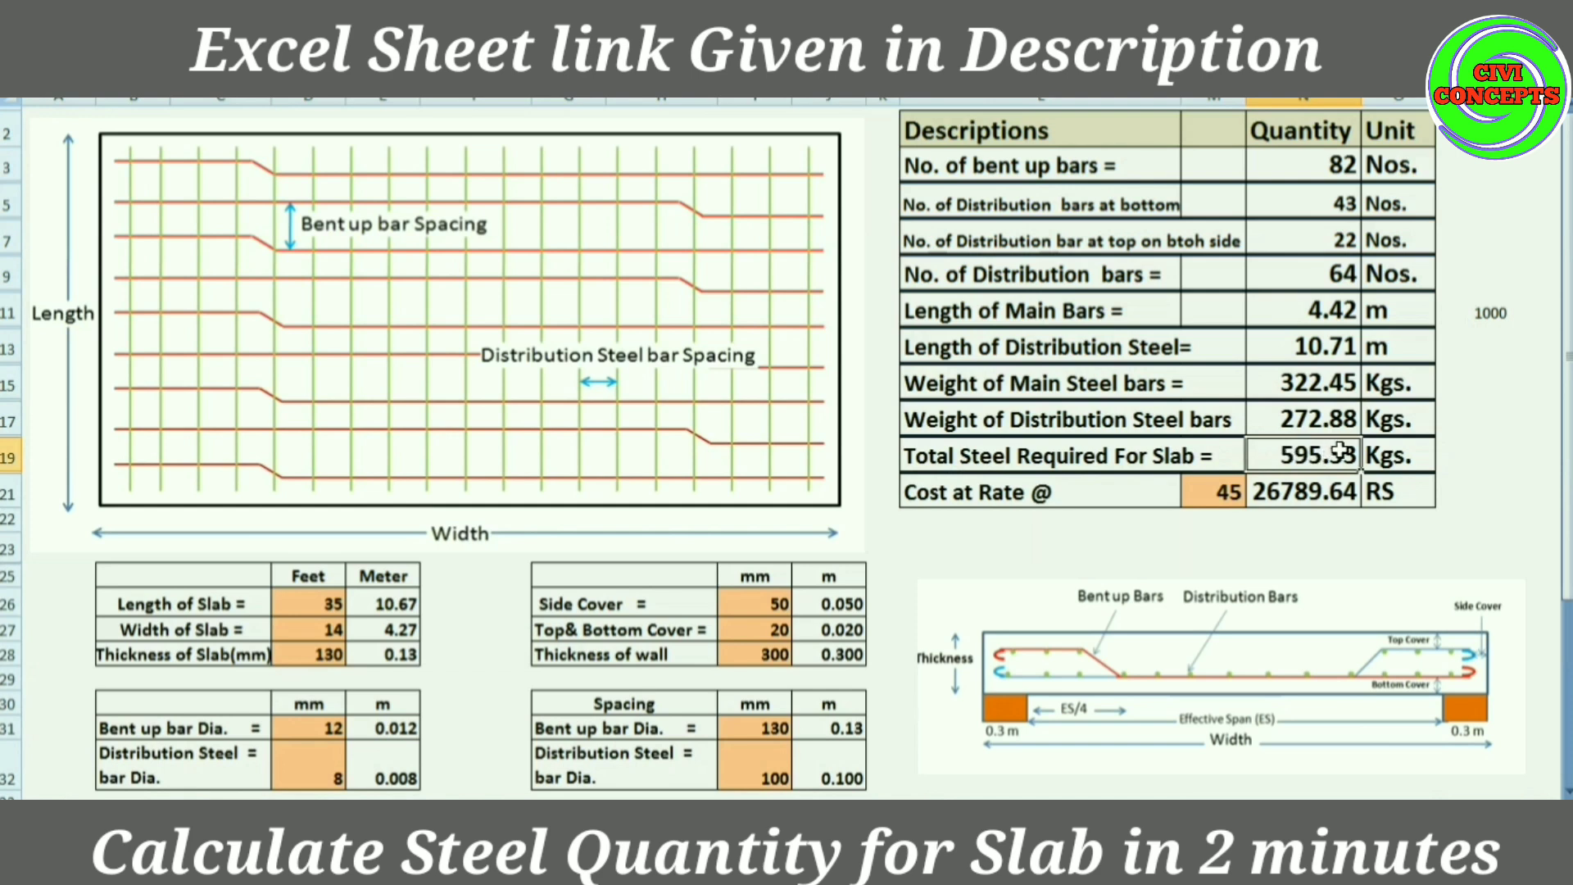
# Step: Change the steel rate from 45 to 50, raising the slab cost to 29766.27 RS
pyautogui.click(1242, 489)
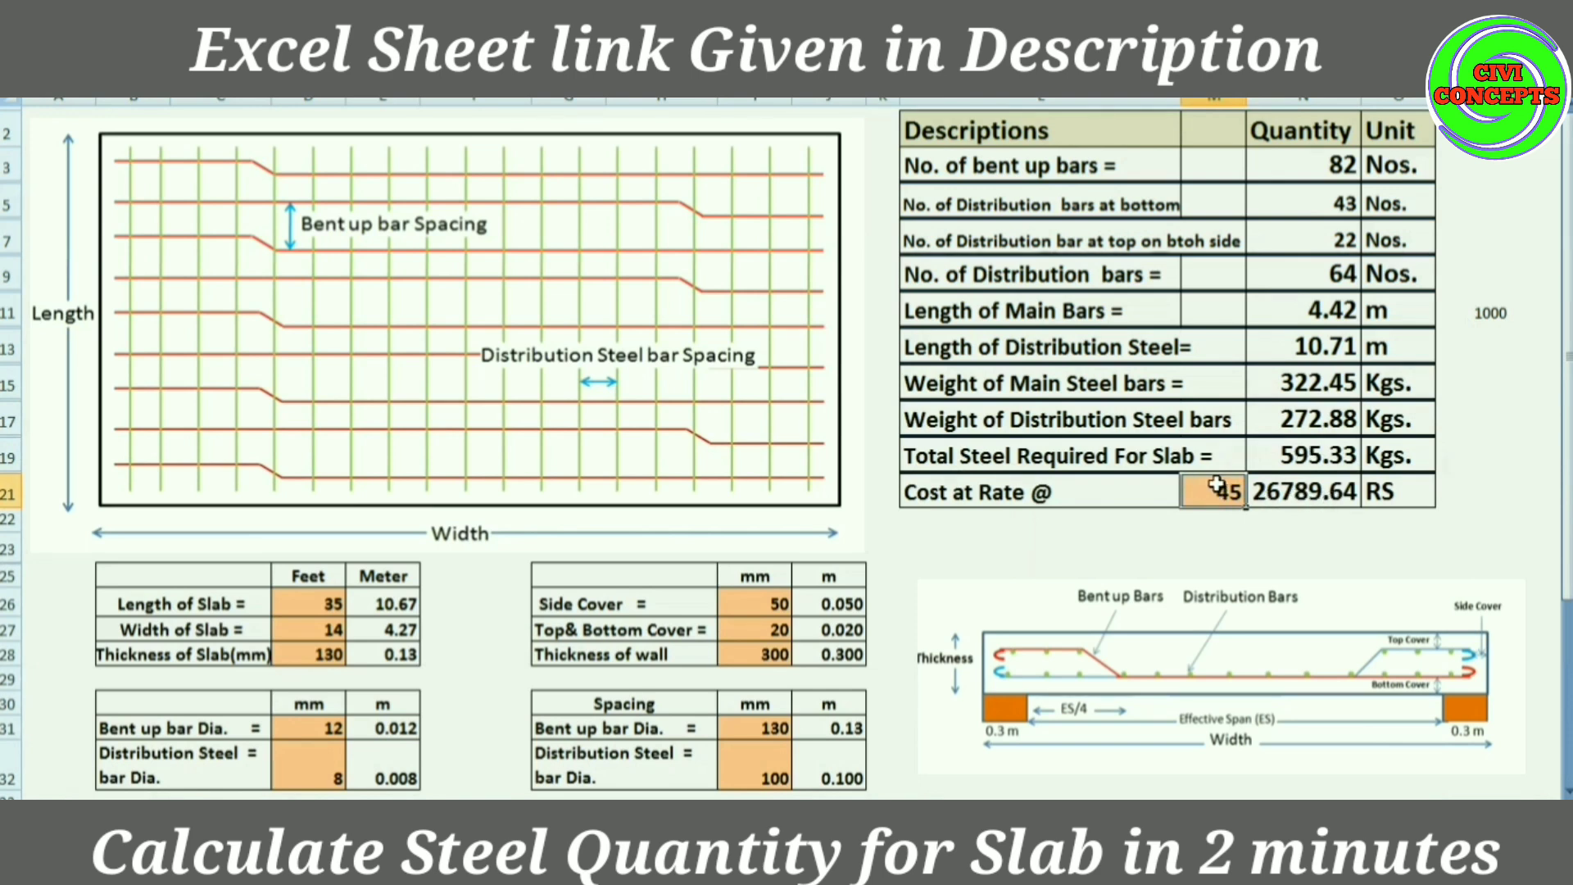
pyautogui.write('50')
pyautogui.press('Return')
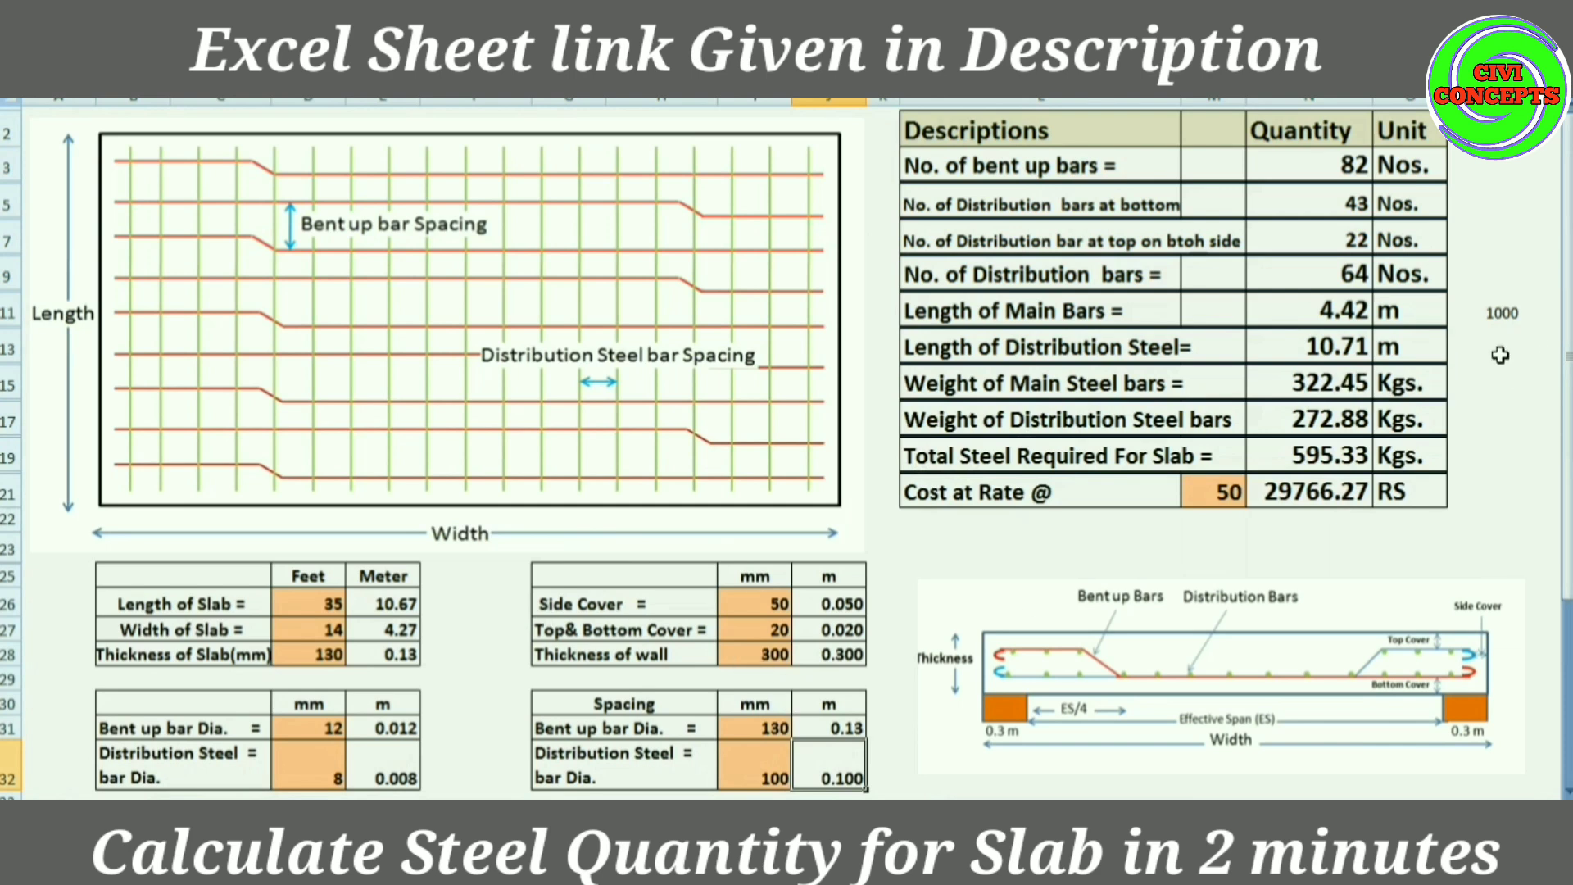
# Step: Inspect the 1000 area formula, then set slab length to 40 ft and width to 25 ft
pyautogui.click(1504, 305)
pyautogui.doubleClick(1504, 303)
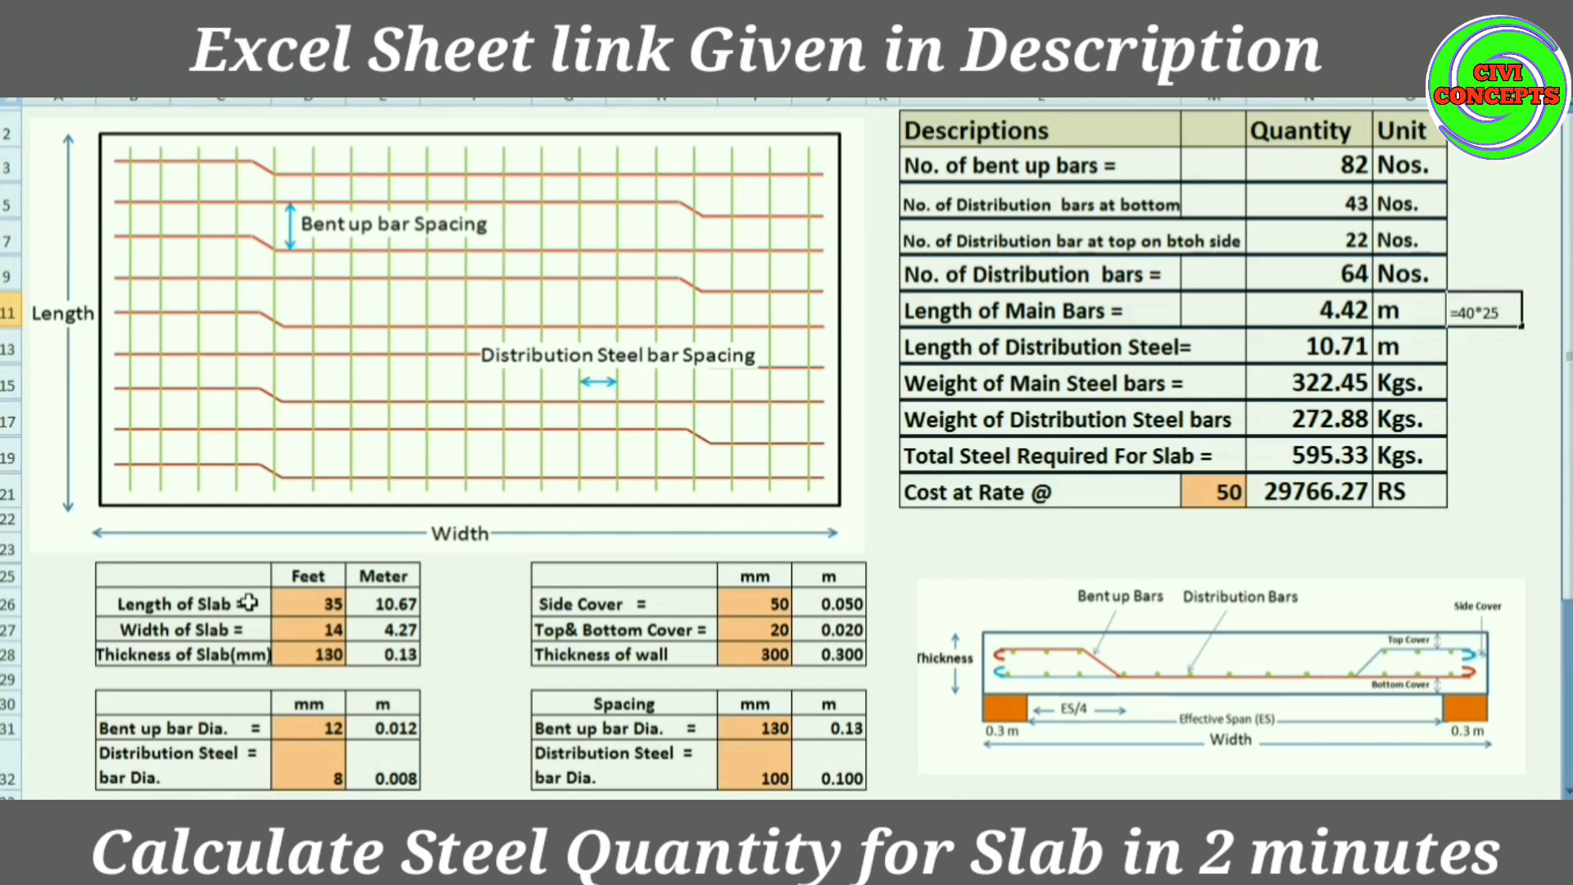
pyautogui.click(279, 604)
pyautogui.write('40')
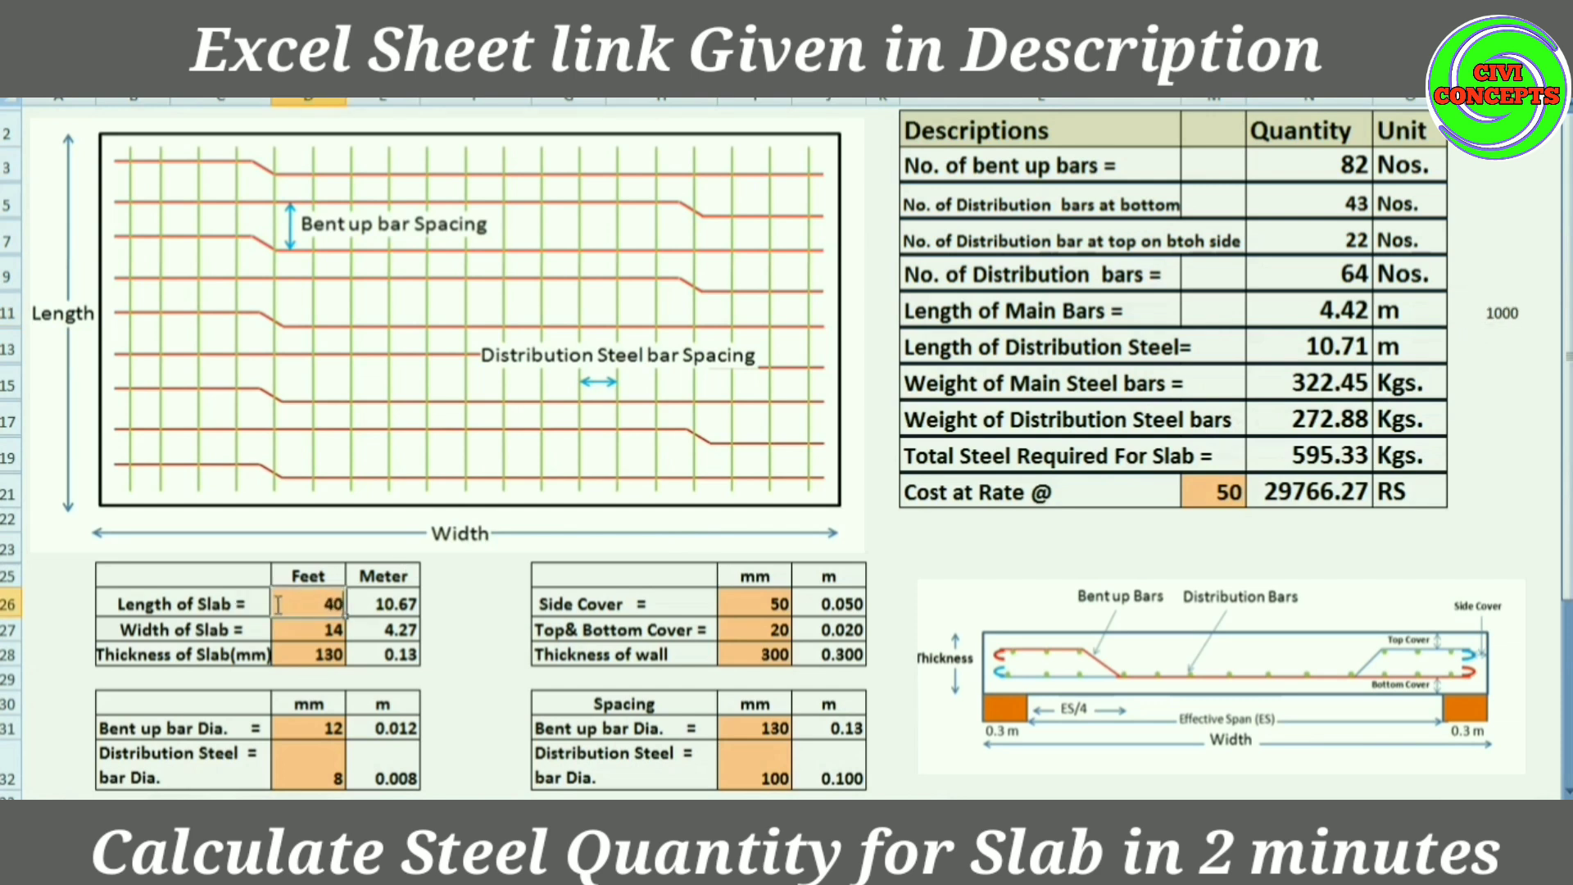
pyautogui.click(332, 631)
pyautogui.write('25')
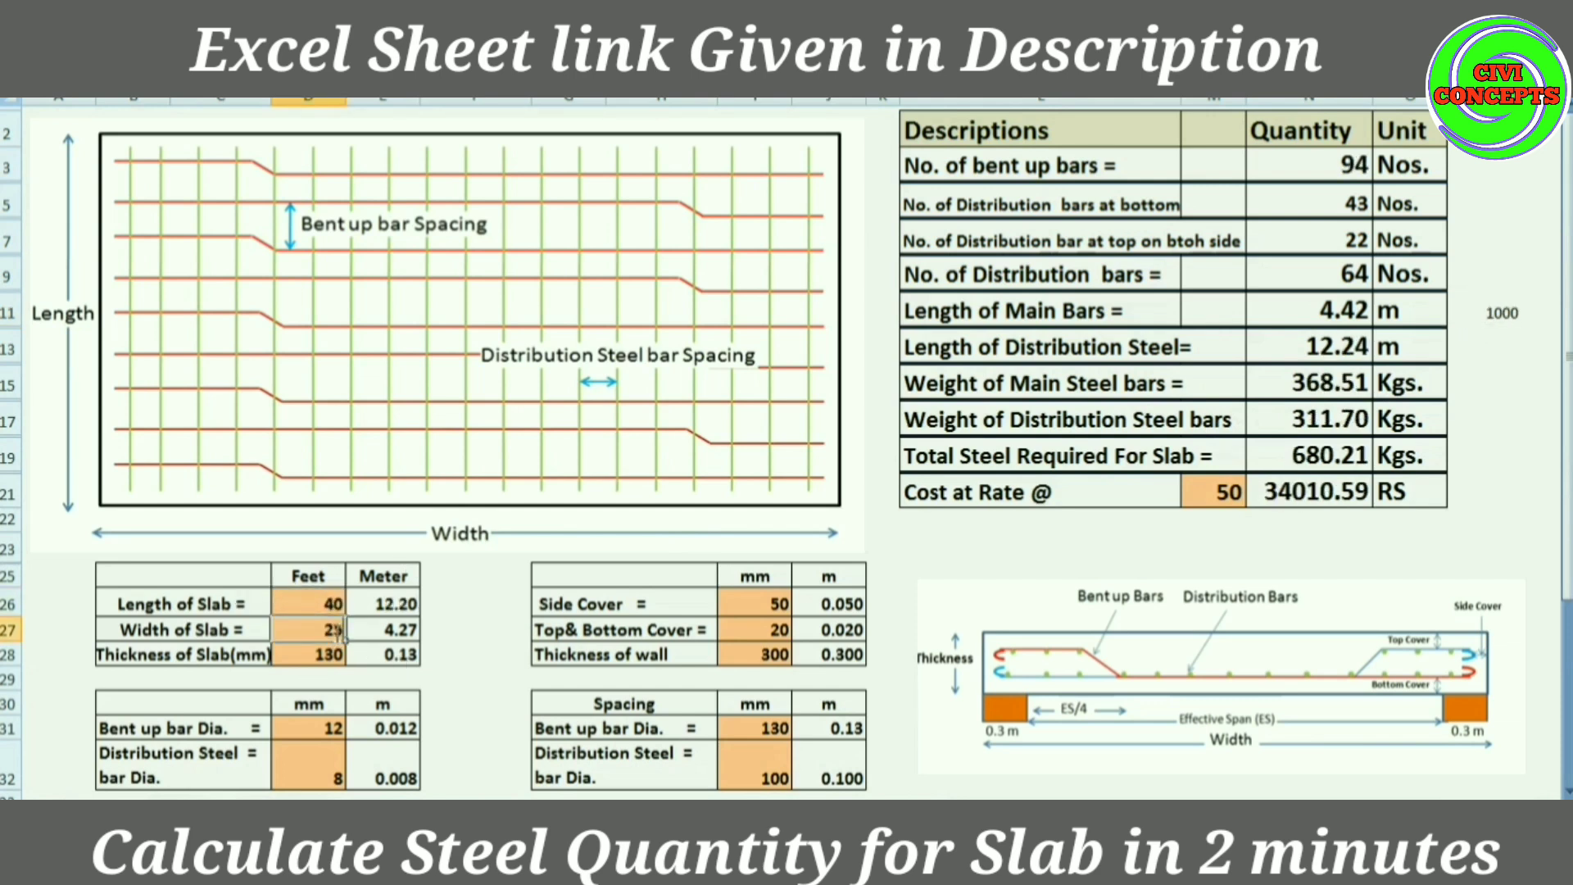
pyautogui.press('Return')
# Step: Re-enter the slab area cell as the formula =40*25
pyautogui.click(1507, 307)
pyautogui.write('=40*25')
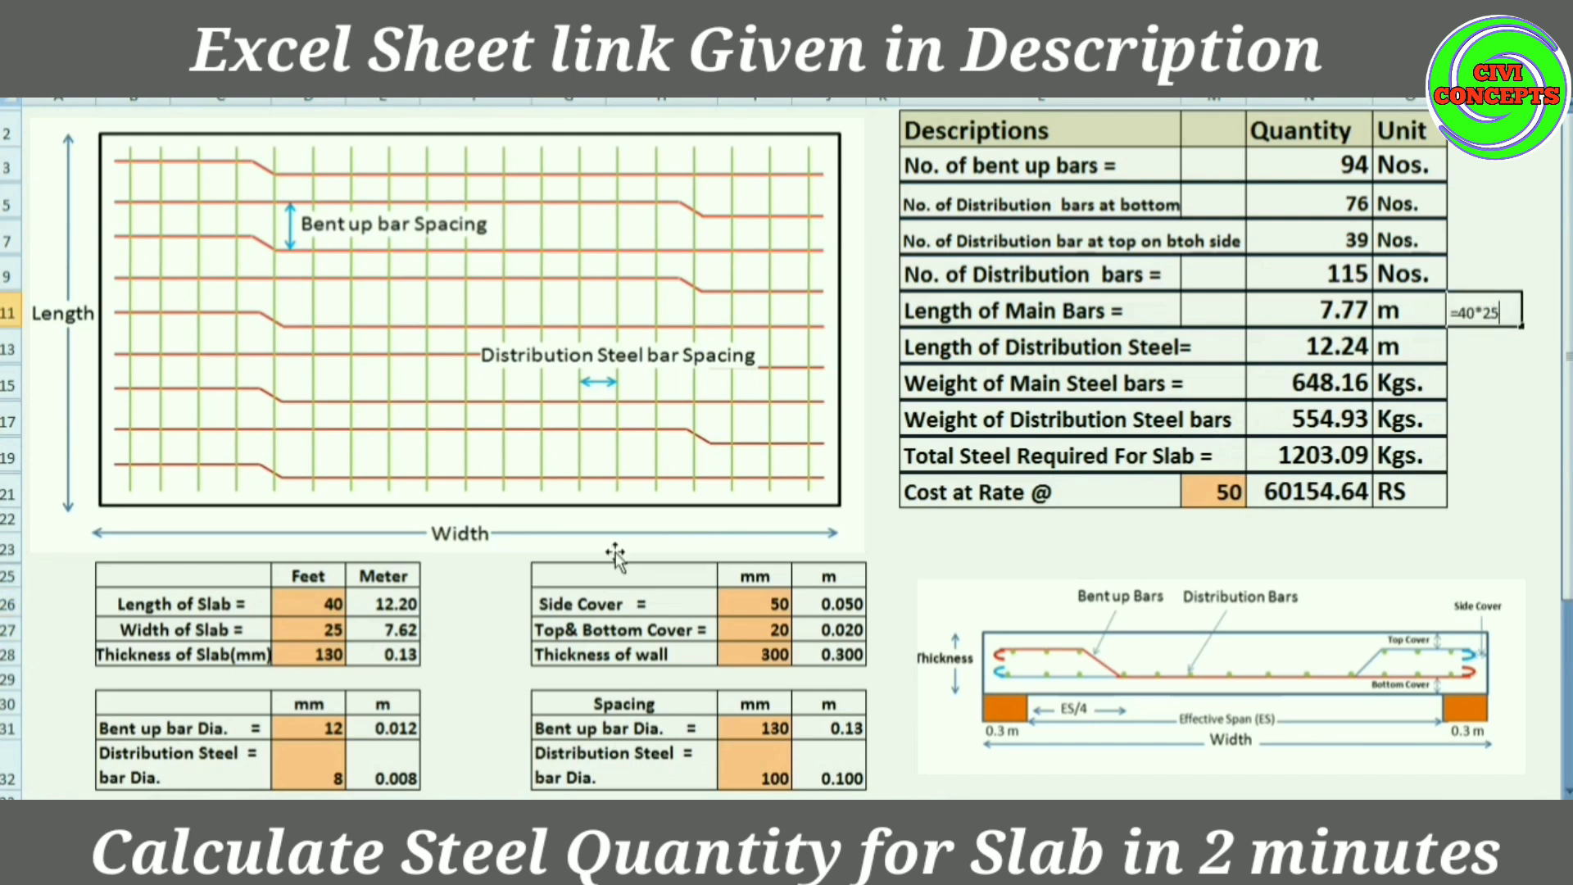
pyautogui.click(310, 655)
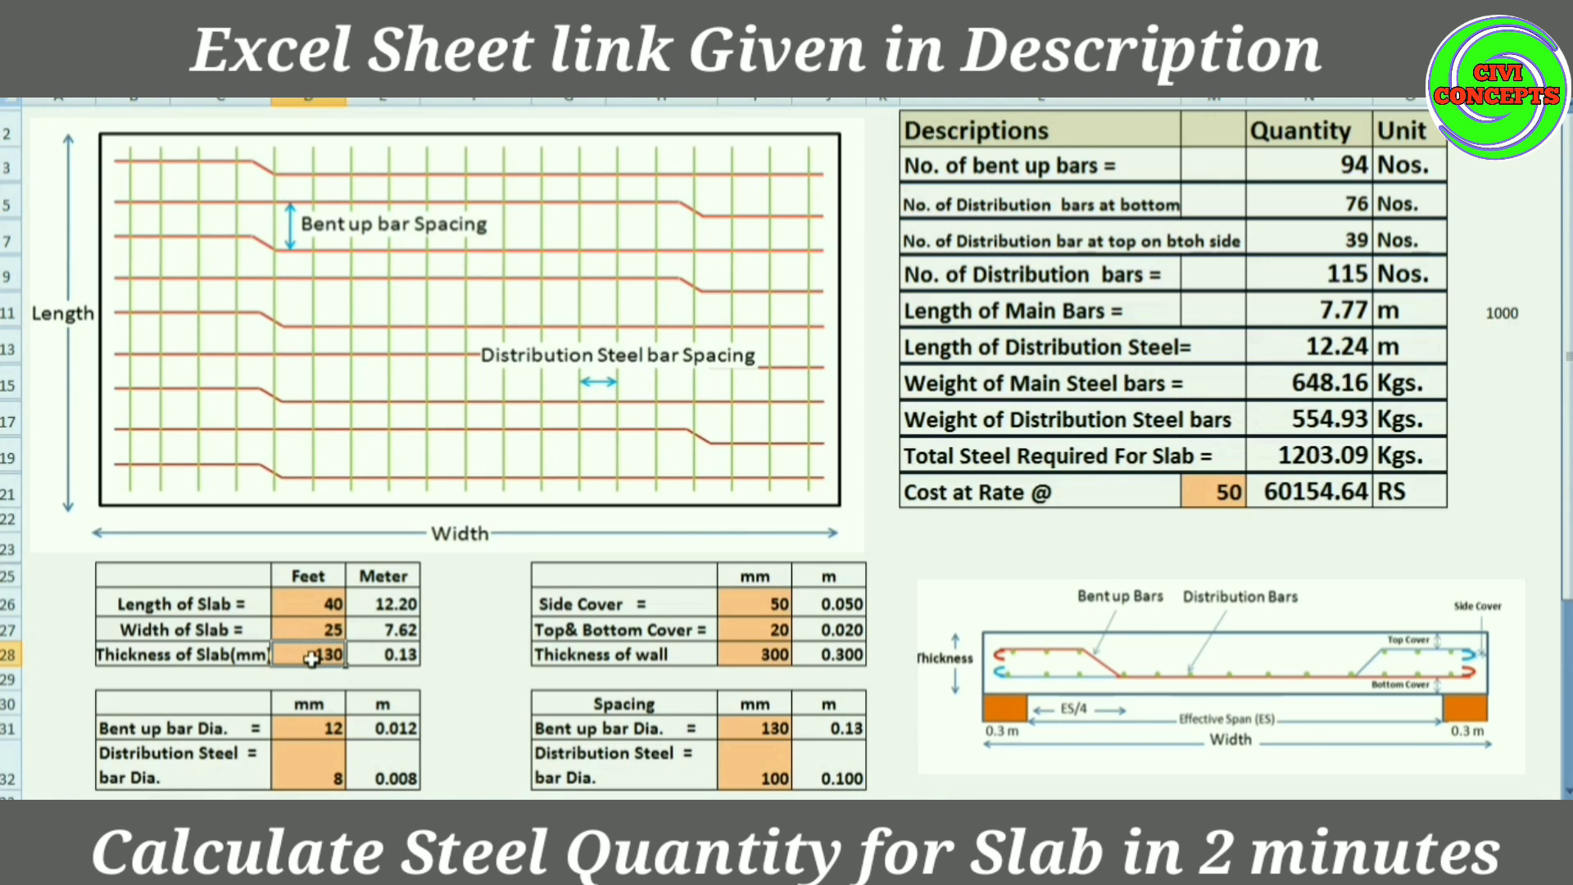
# Step: Set the bent-up bar diameter to 16 mm and distribution bar diameter to 10 mm
pyautogui.click(318, 735)
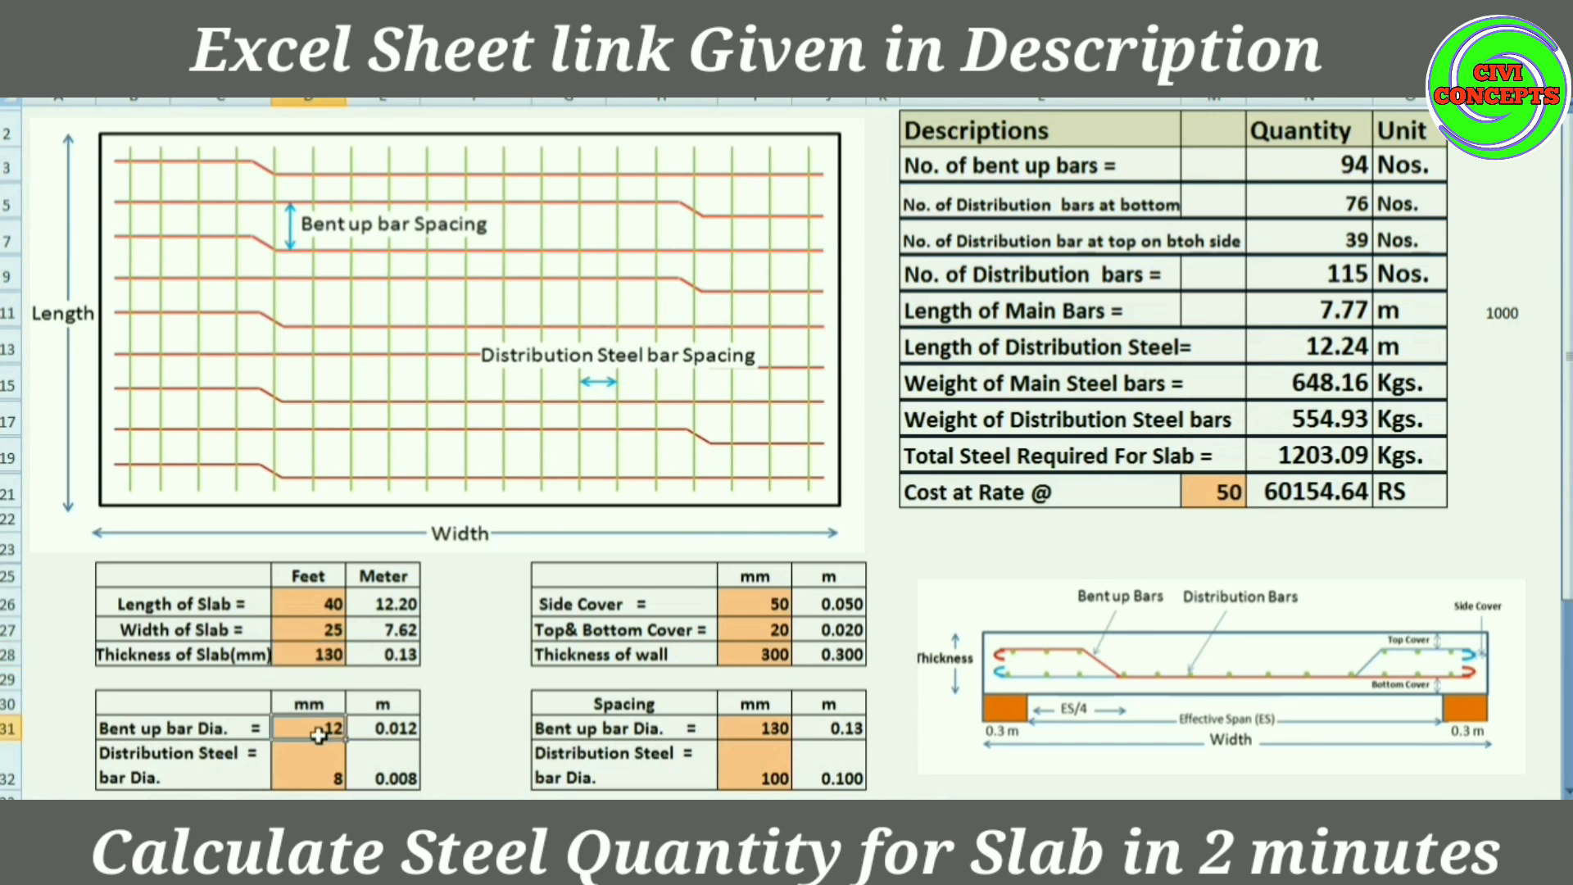
pyautogui.write('16')
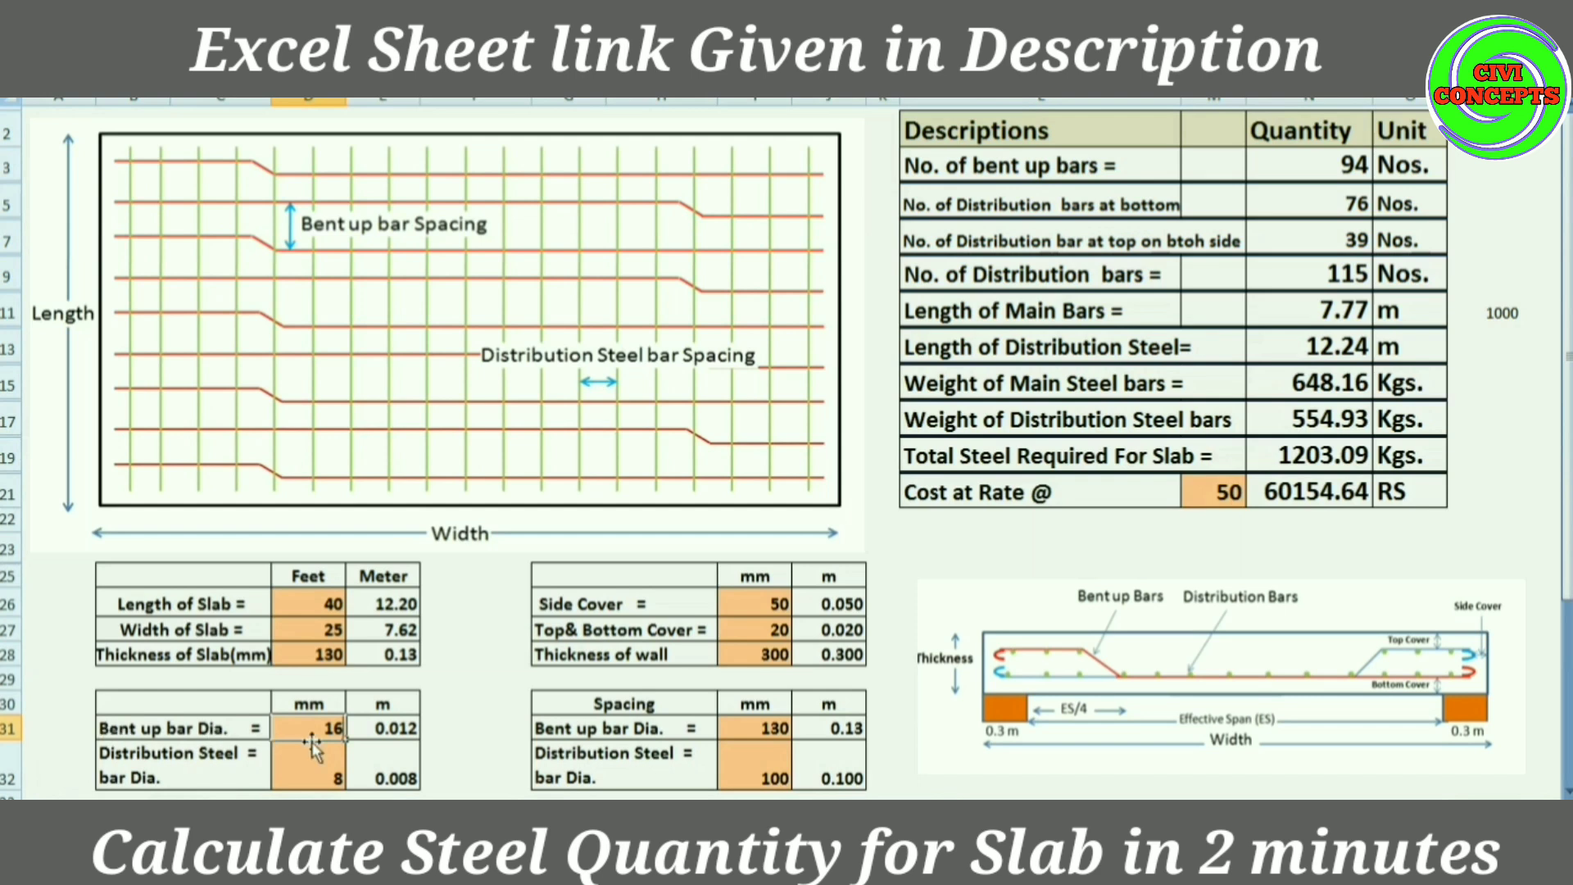
pyautogui.click(303, 776)
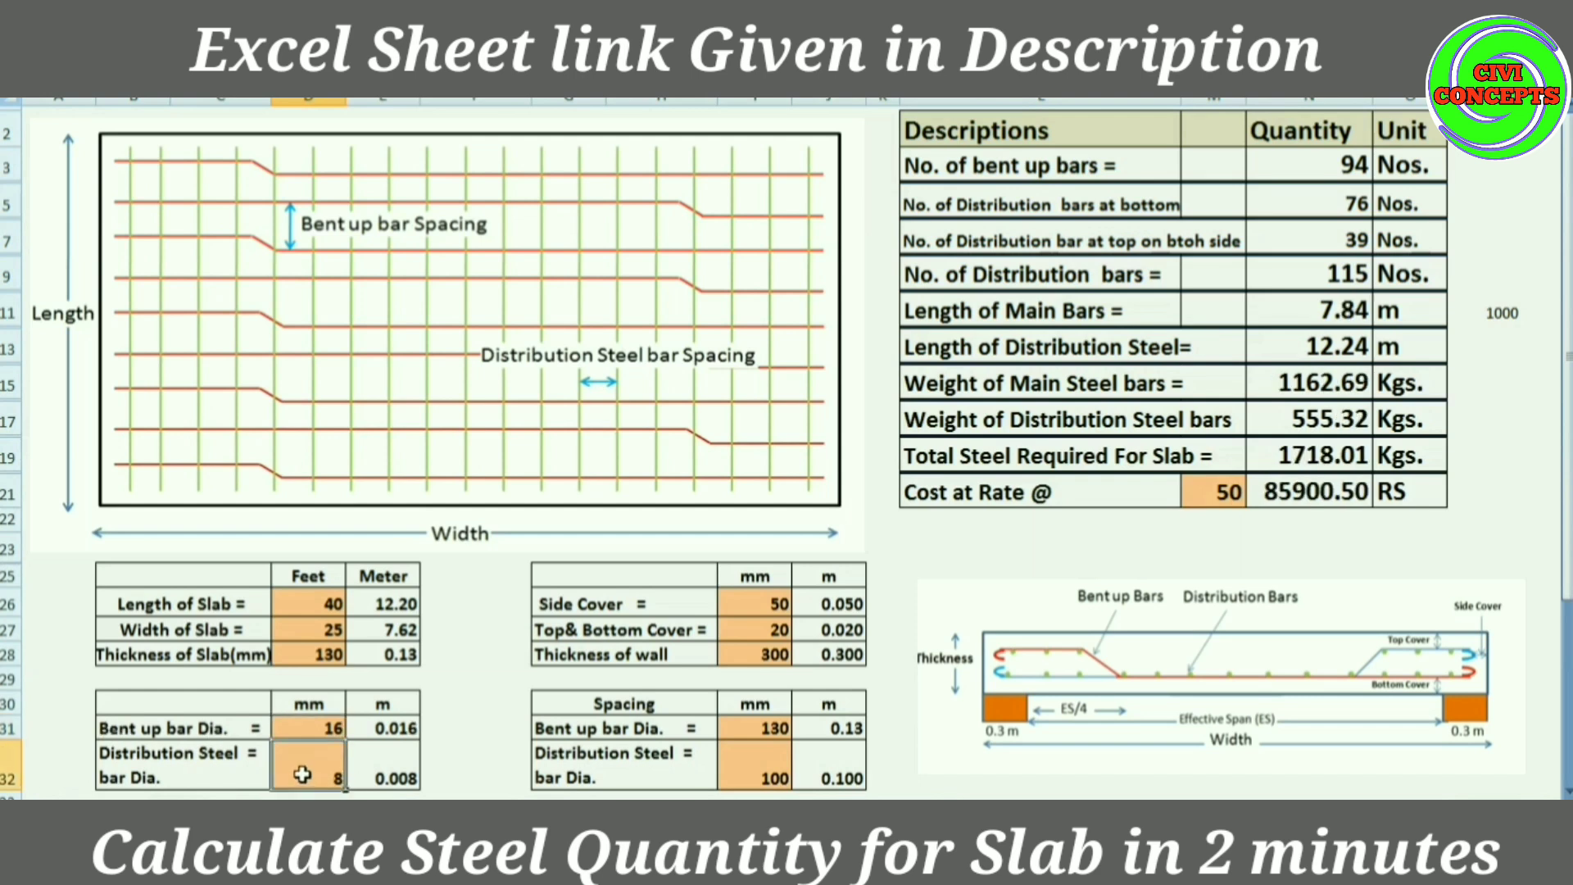
pyautogui.write('10')
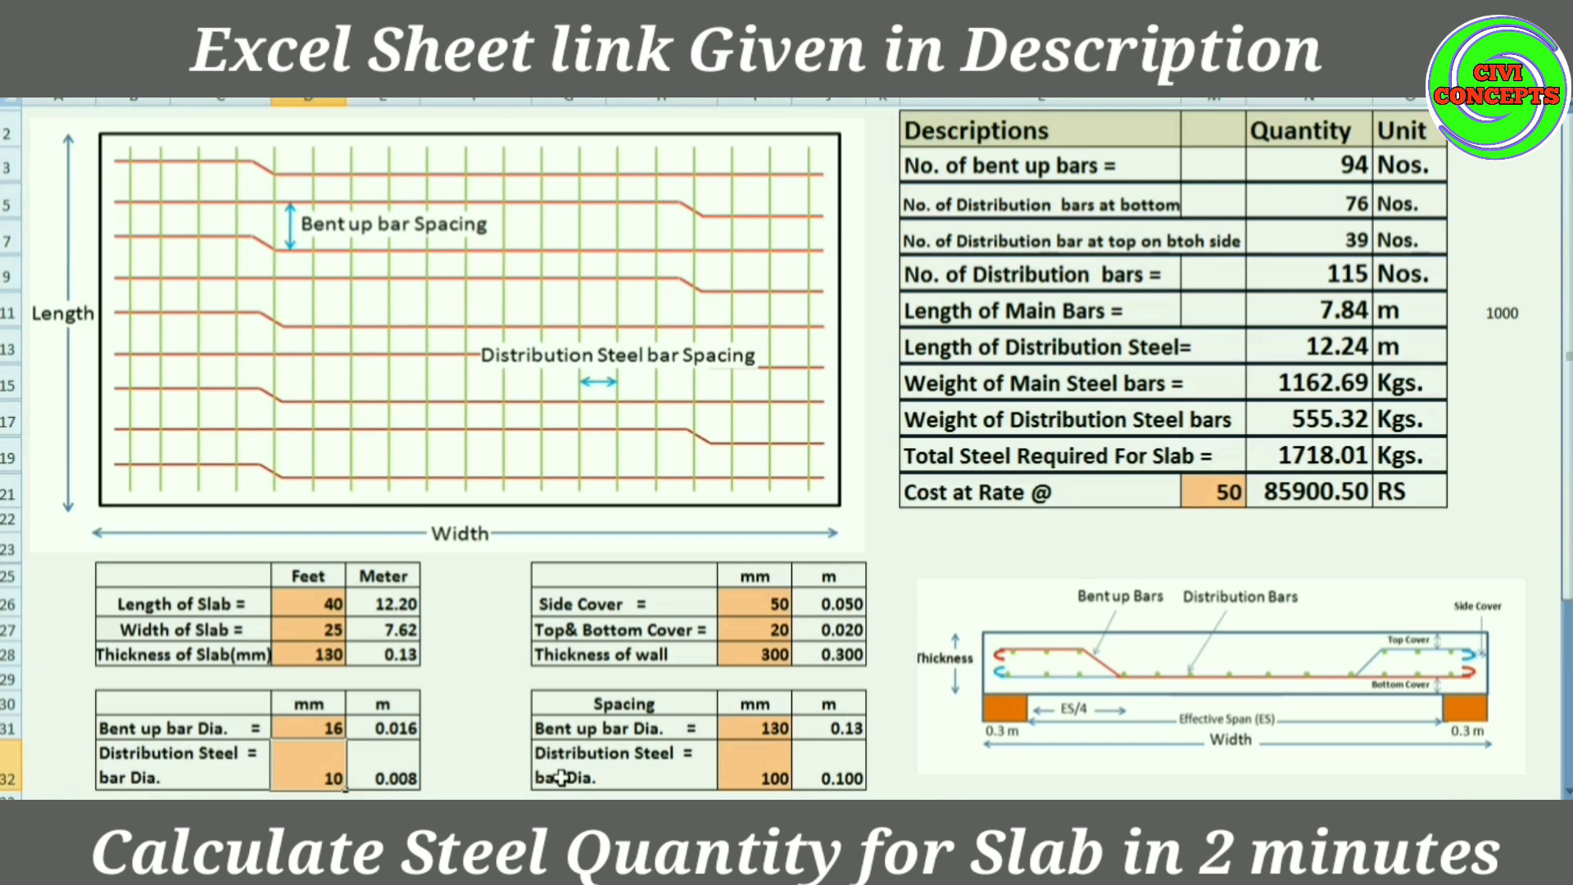
pyautogui.click(738, 629)
# Step: Set bent-up bar spacing to 150 mm and distribution bar spacing to 130 mm
pyautogui.click(754, 662)
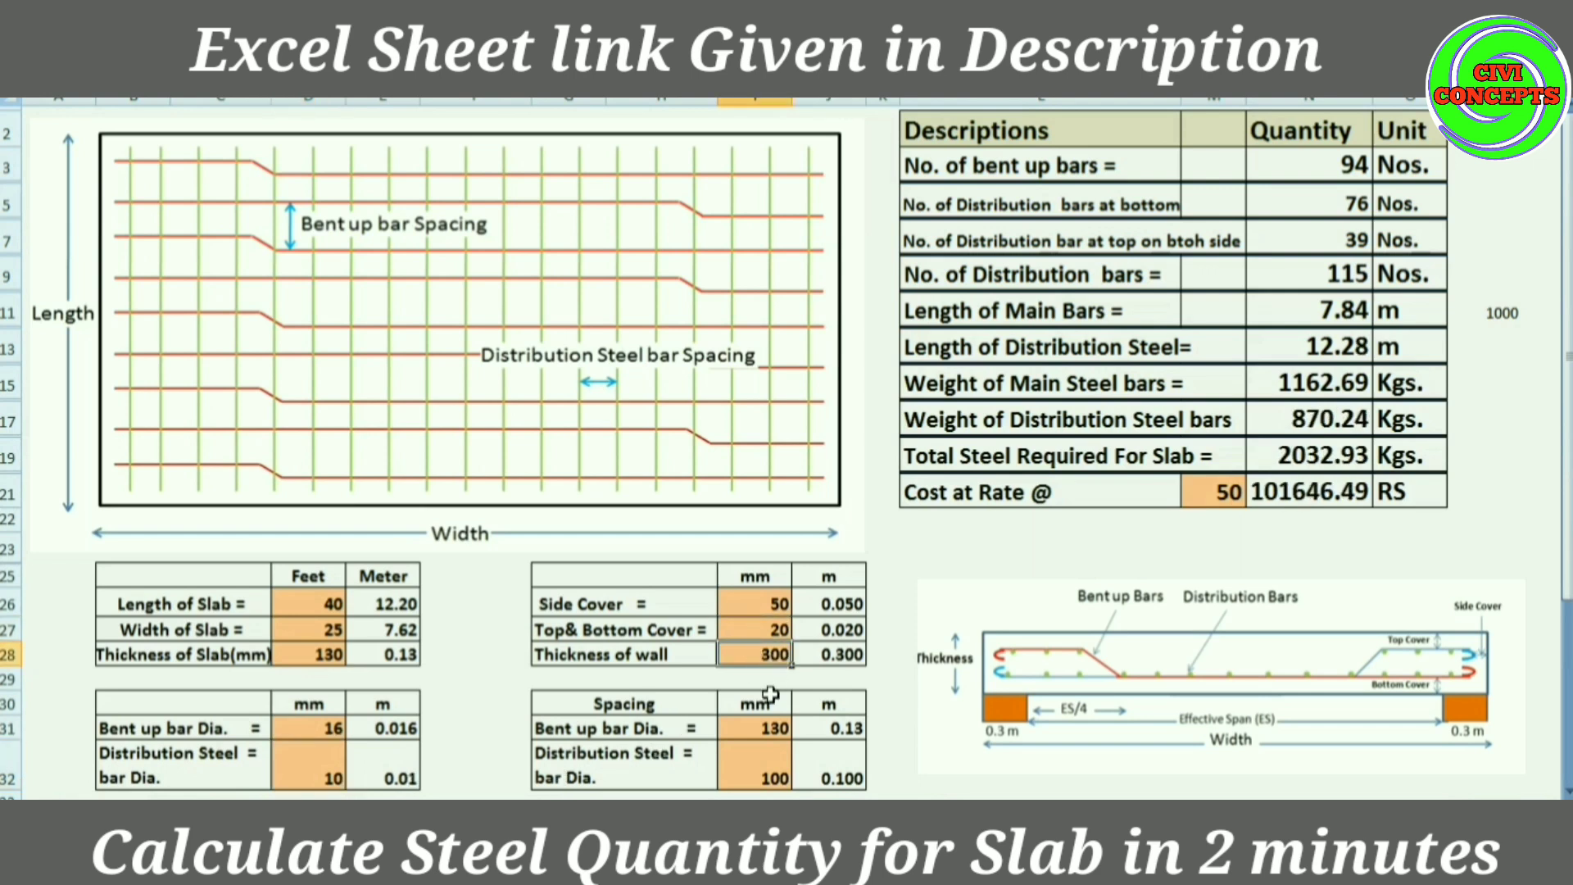
pyautogui.click(770, 730)
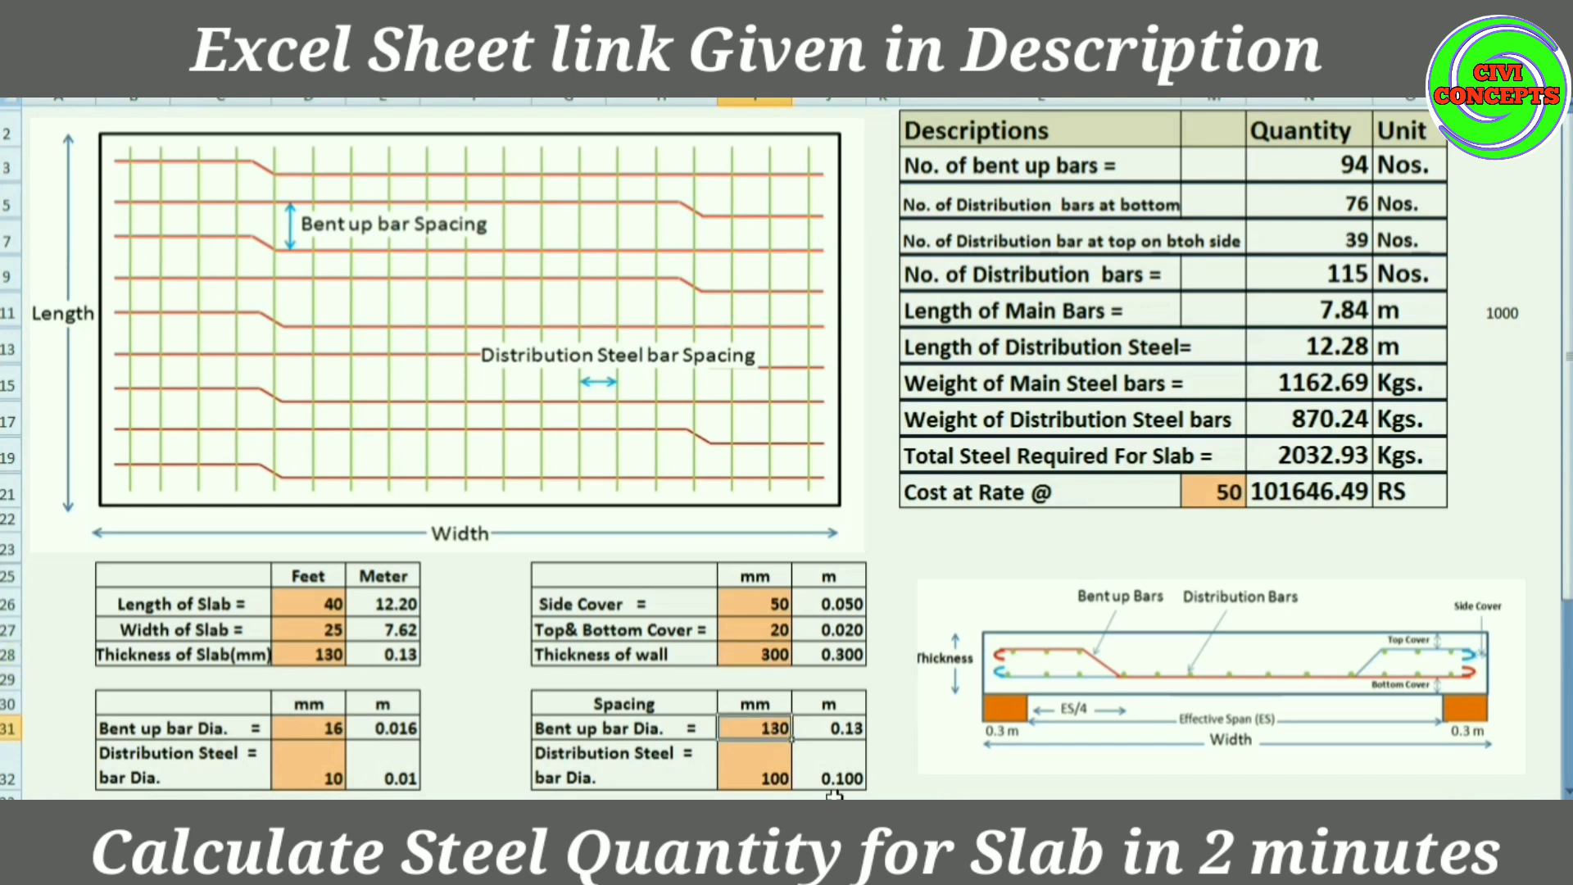
pyautogui.write('1')
pyautogui.click(773, 766)
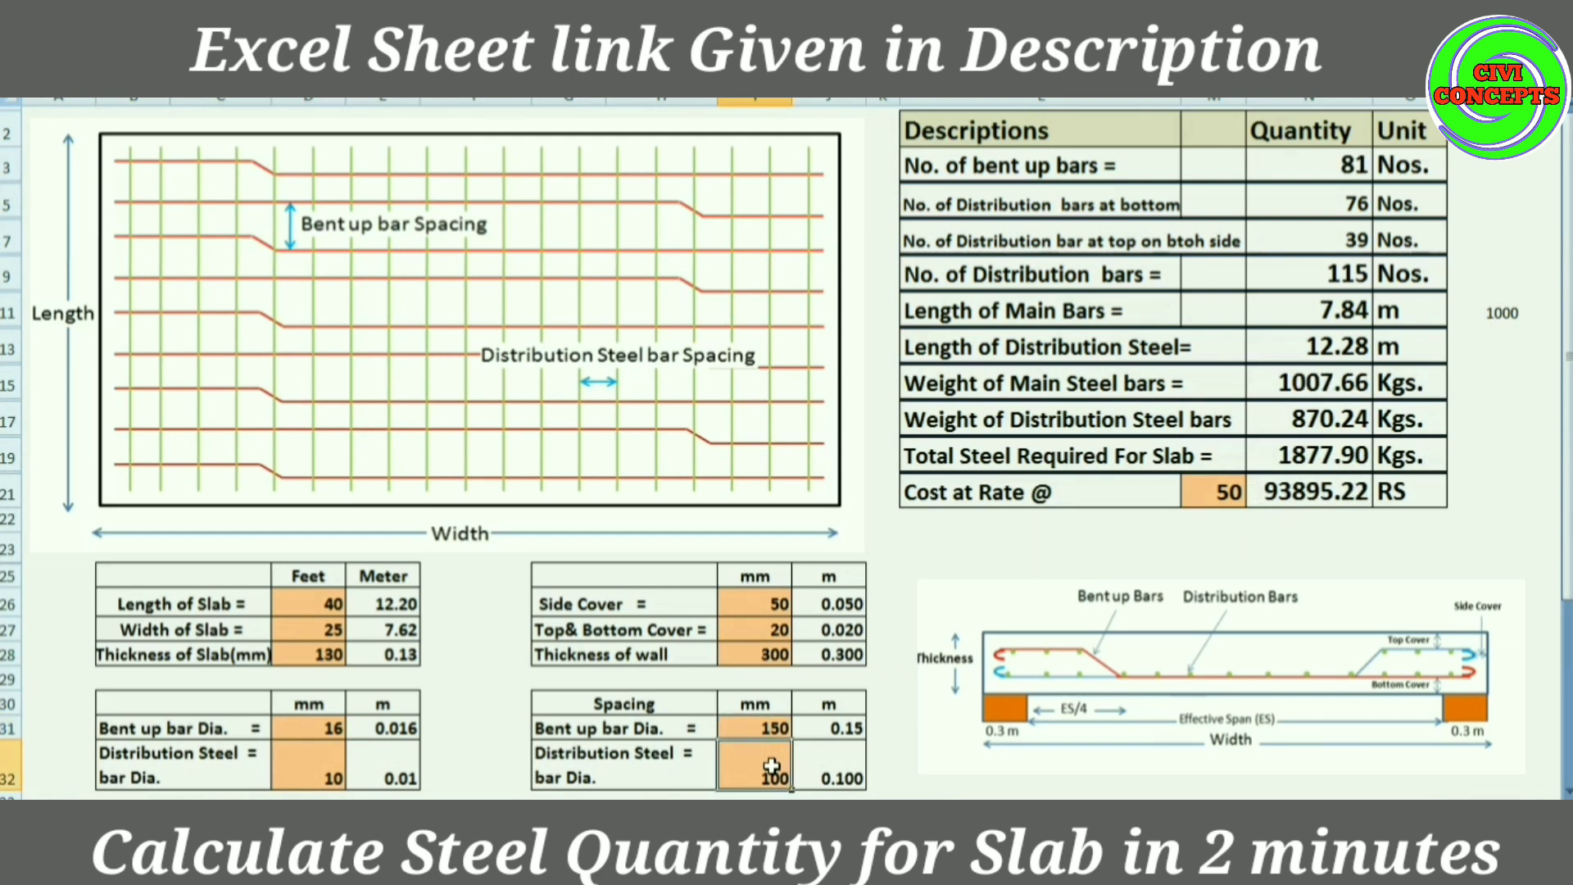
pyautogui.write('130')
pyautogui.click(883, 603)
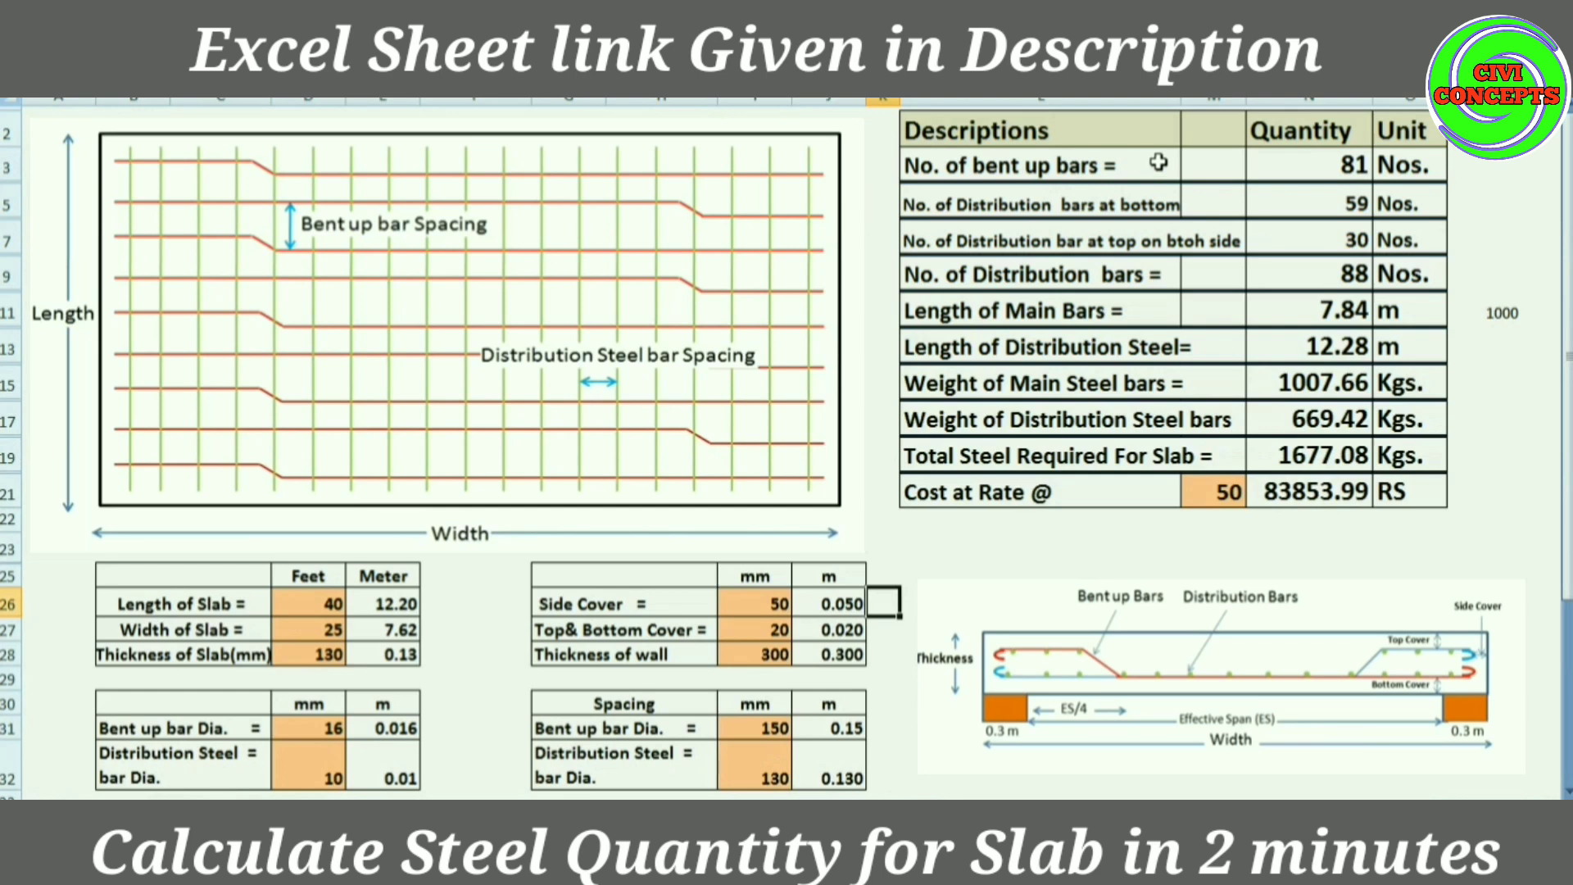
pyautogui.click(1352, 156)
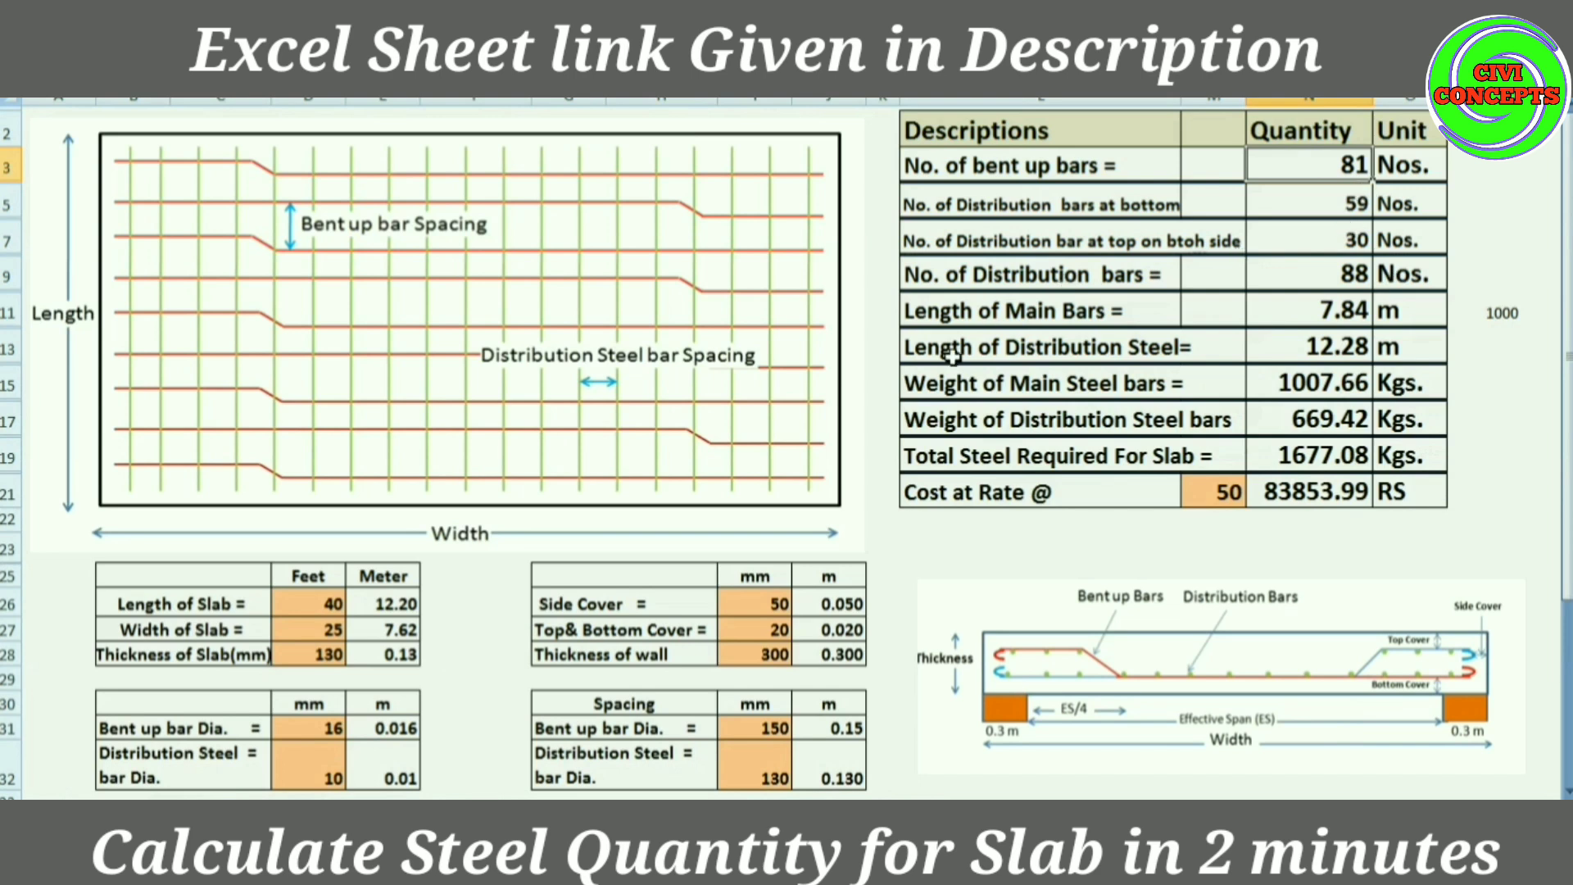
pyautogui.click(1352, 276)
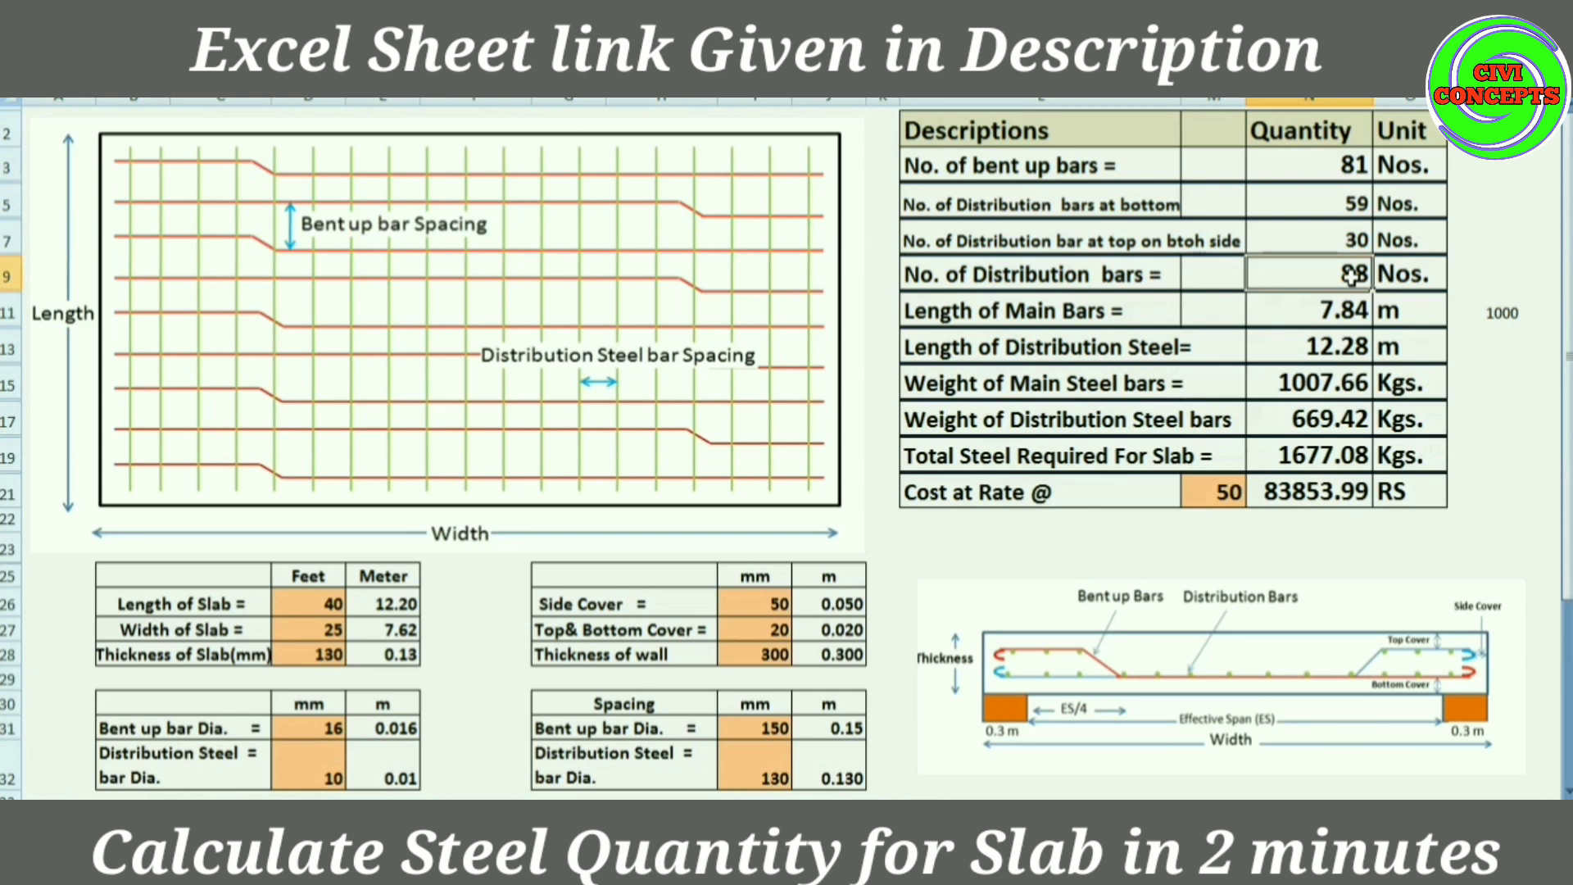
pyautogui.click(1327, 312)
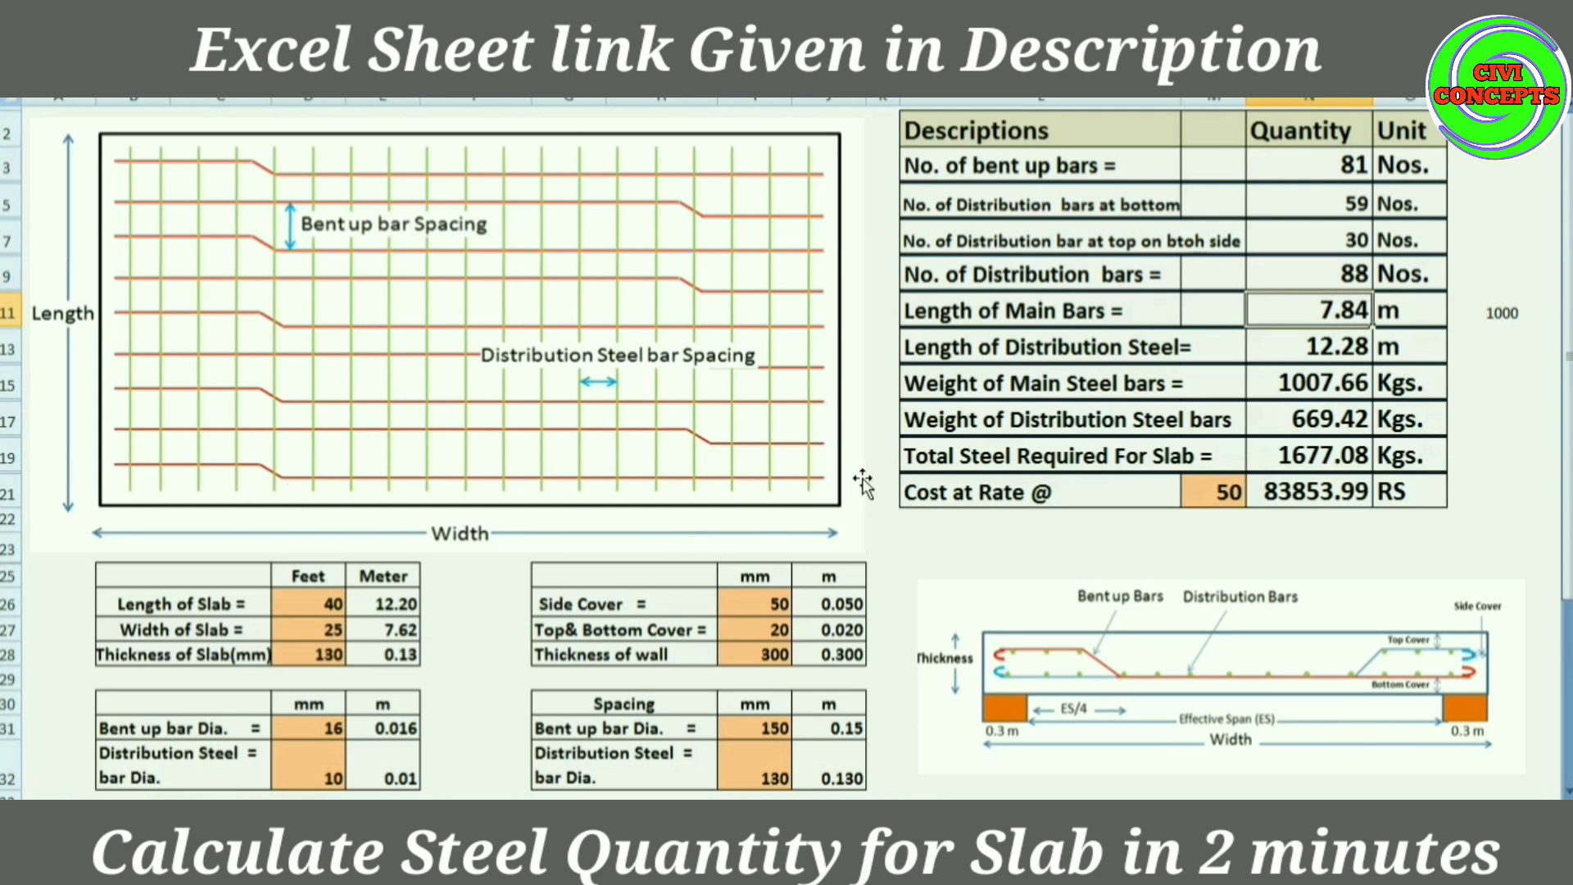
pyautogui.click(1350, 340)
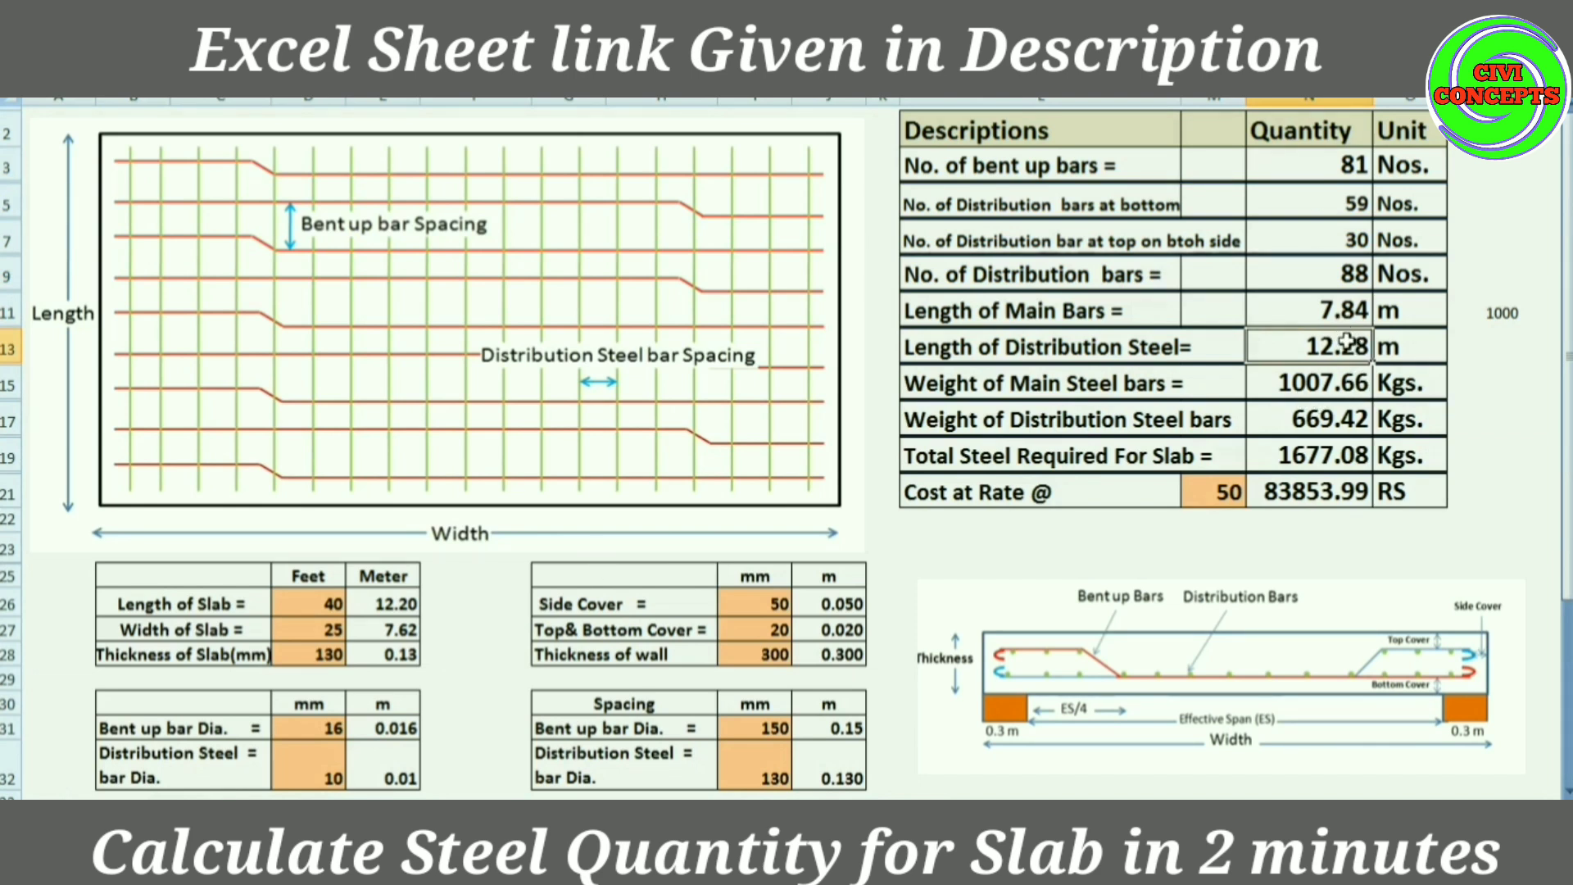
pyautogui.click(1342, 382)
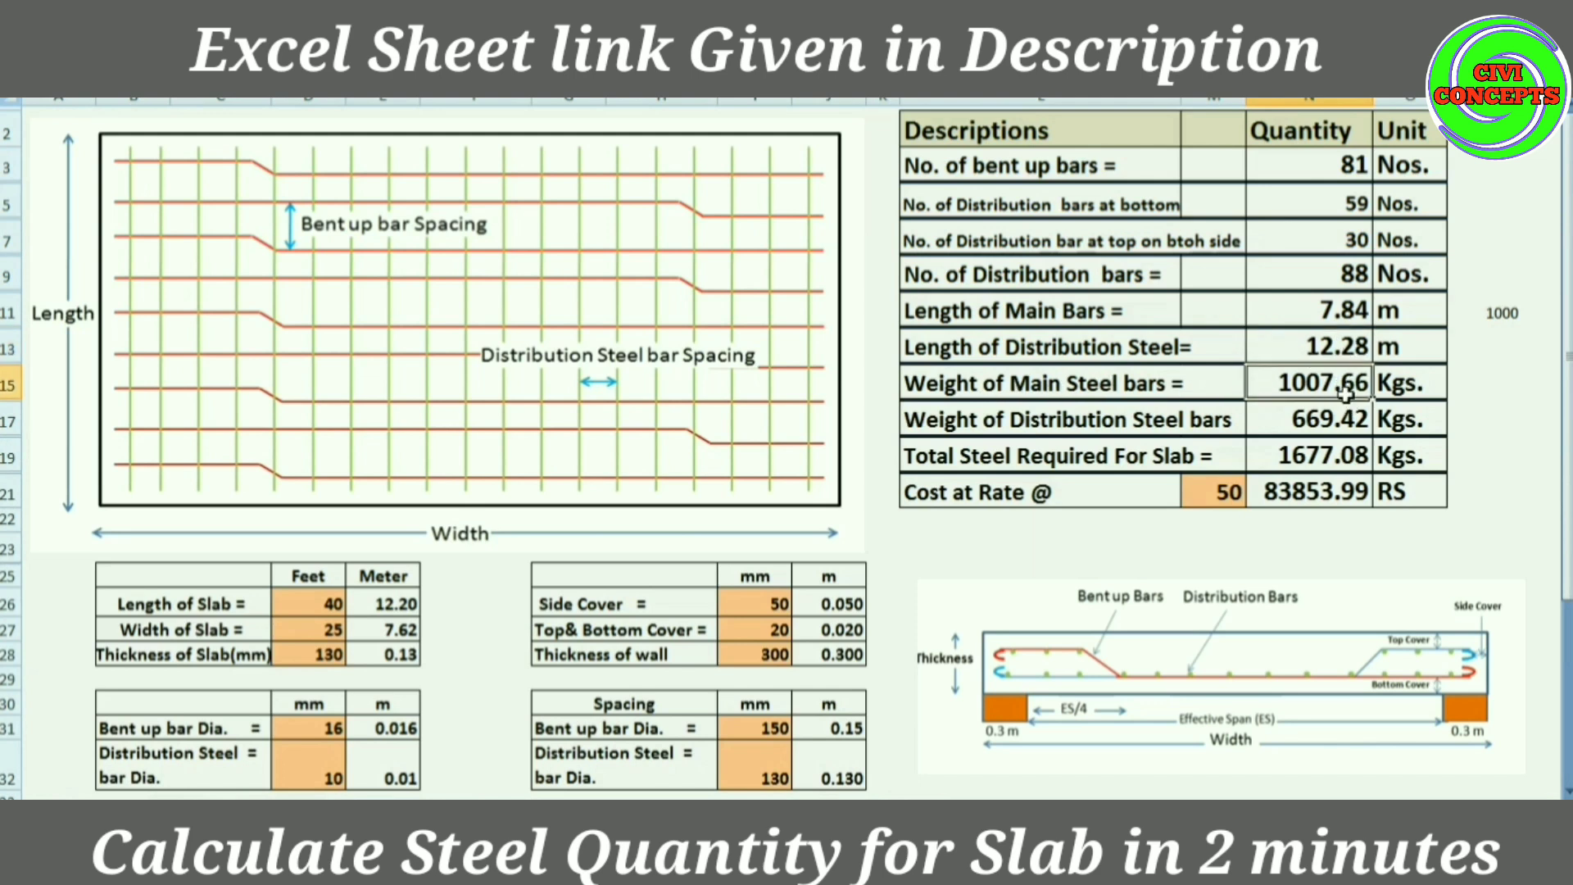
pyautogui.press('Down')
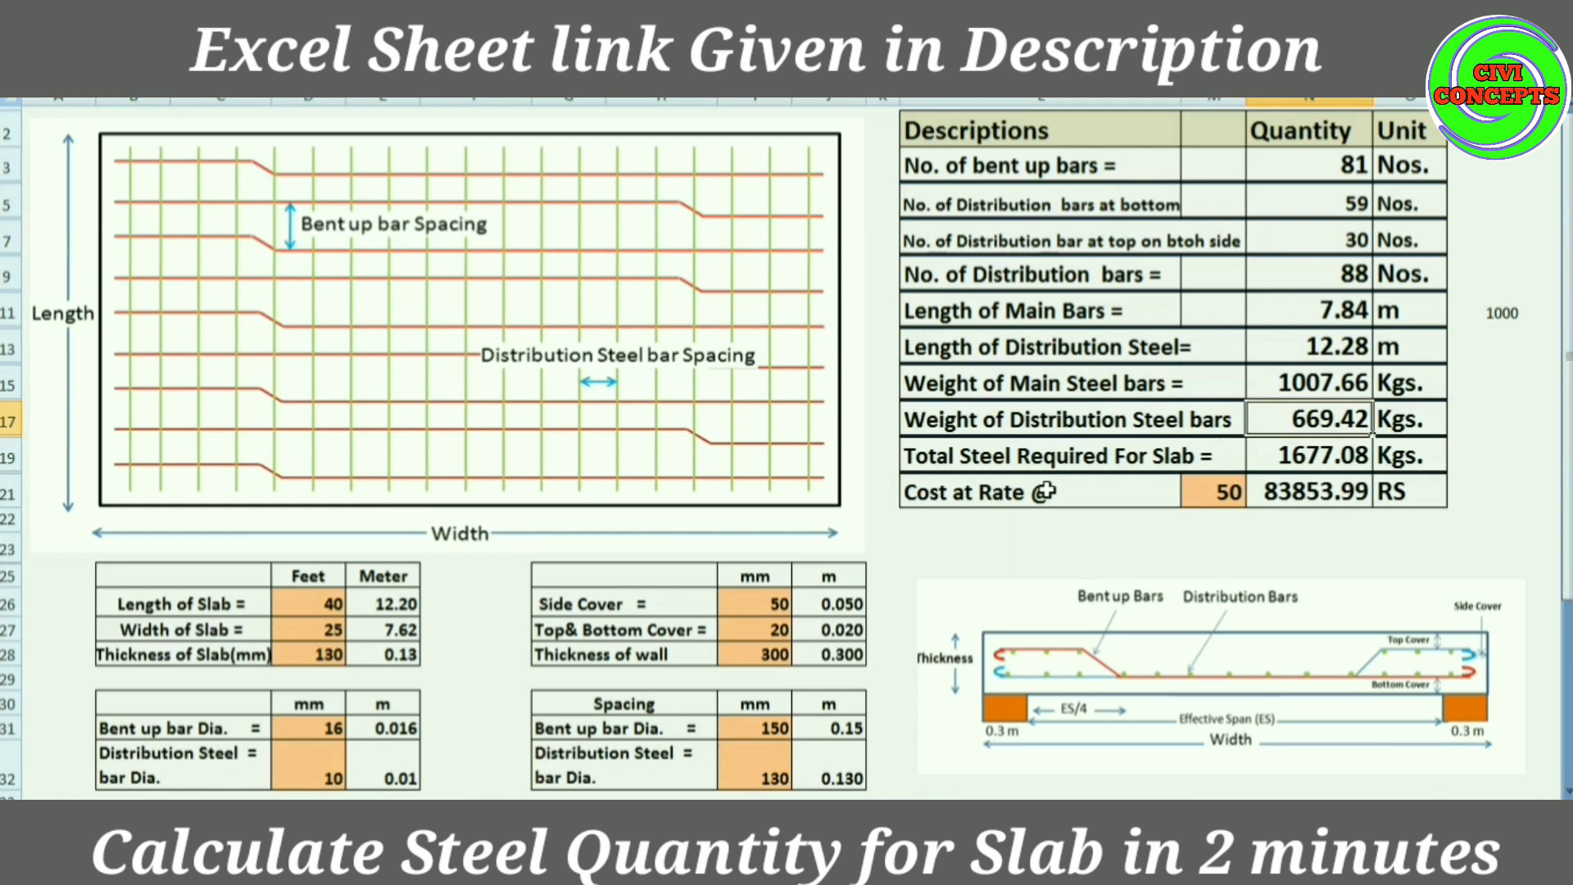
pyautogui.click(1351, 451)
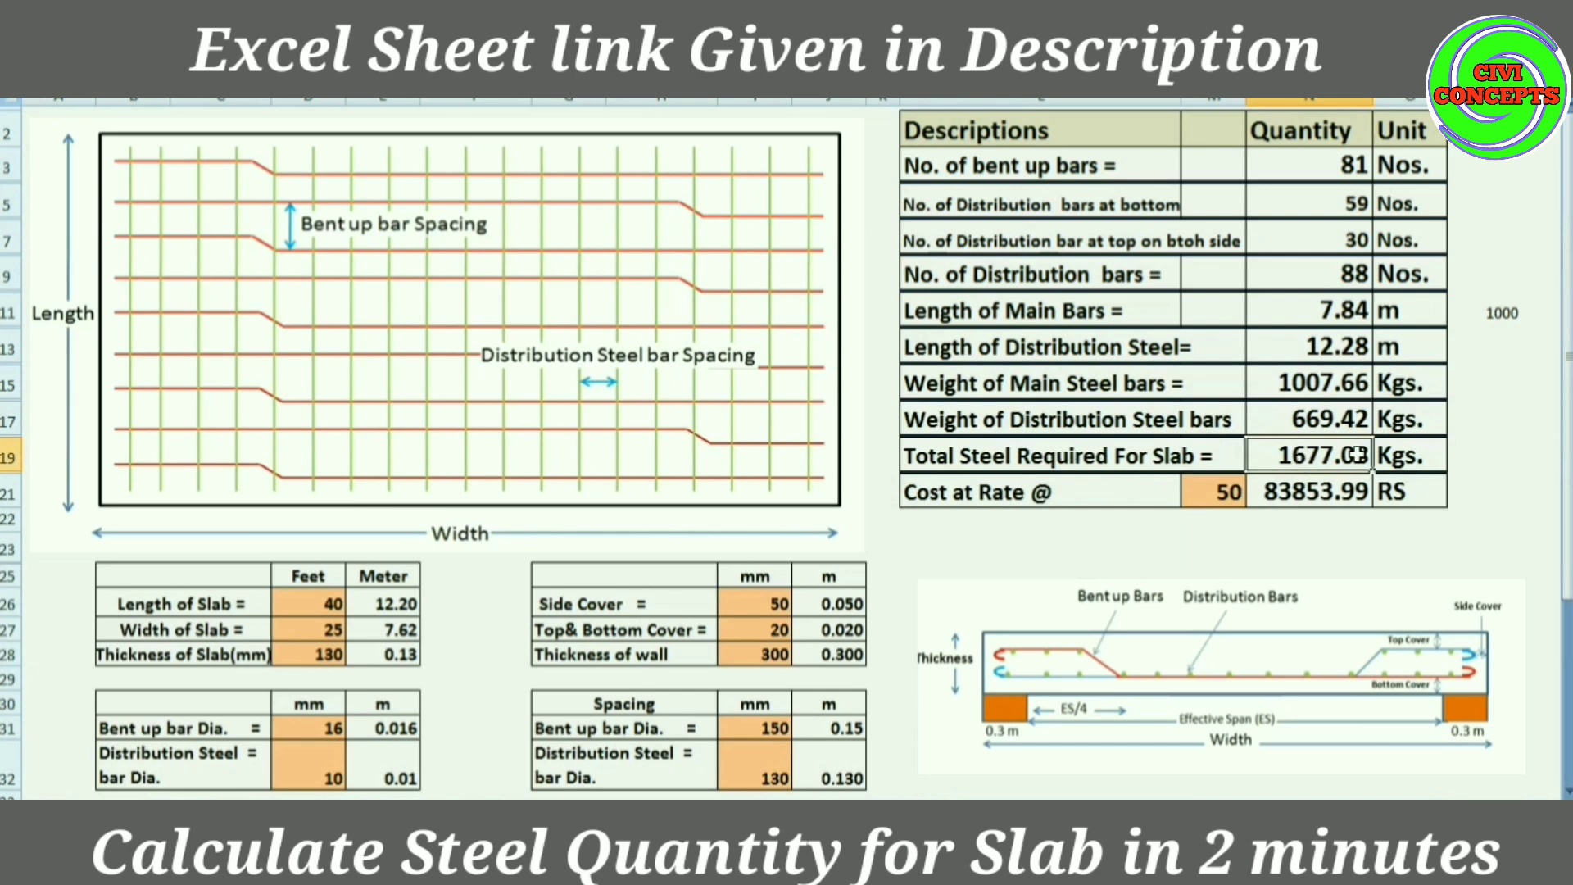
pyautogui.click(1512, 334)
pyautogui.click(1510, 323)
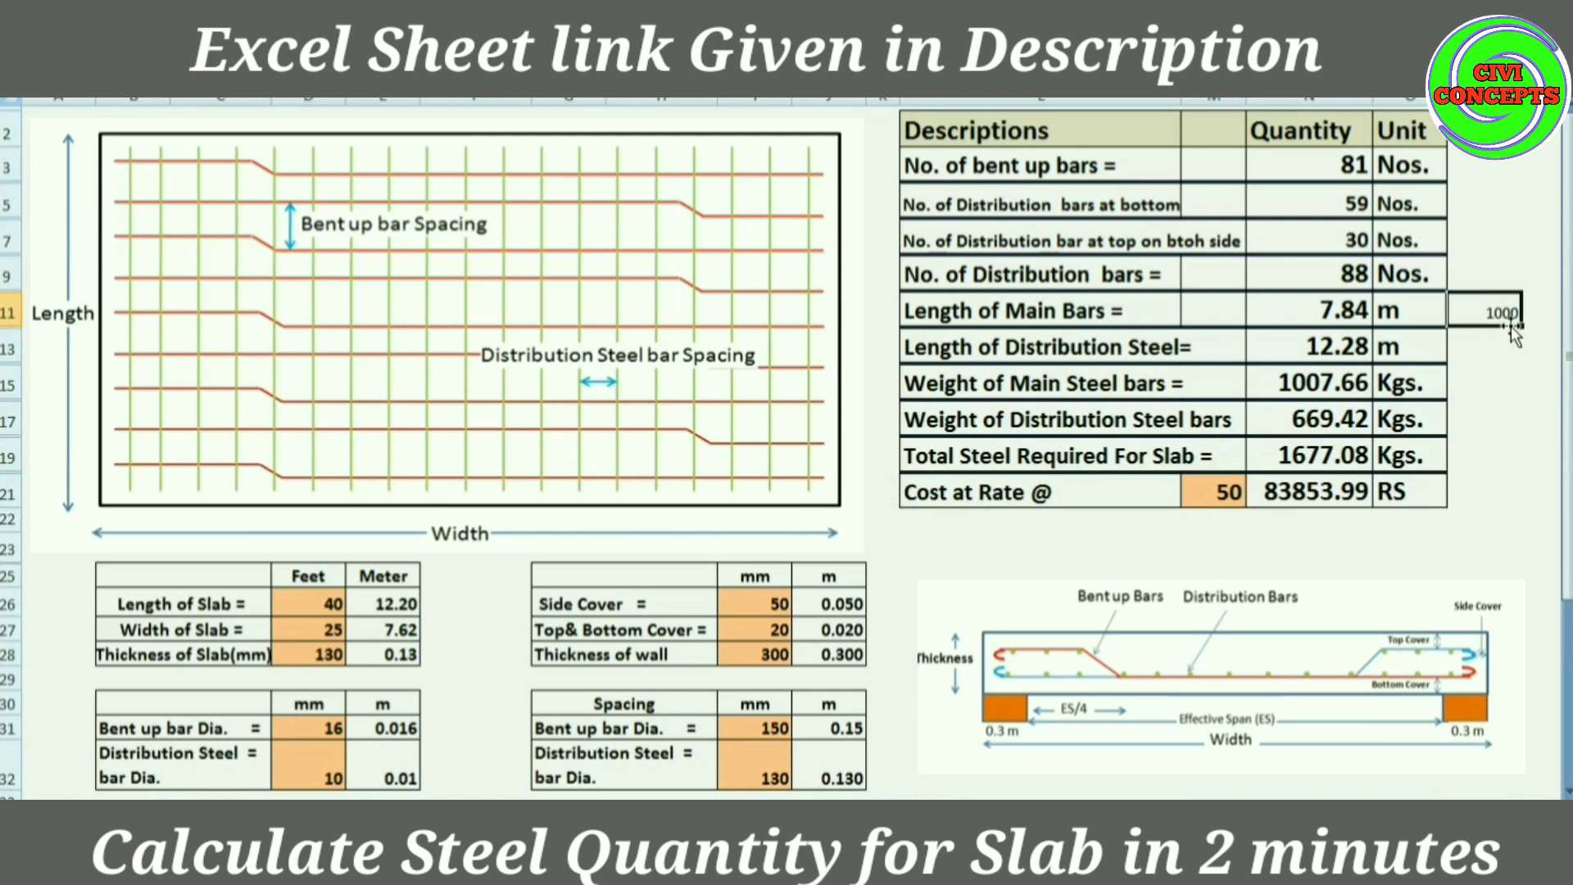